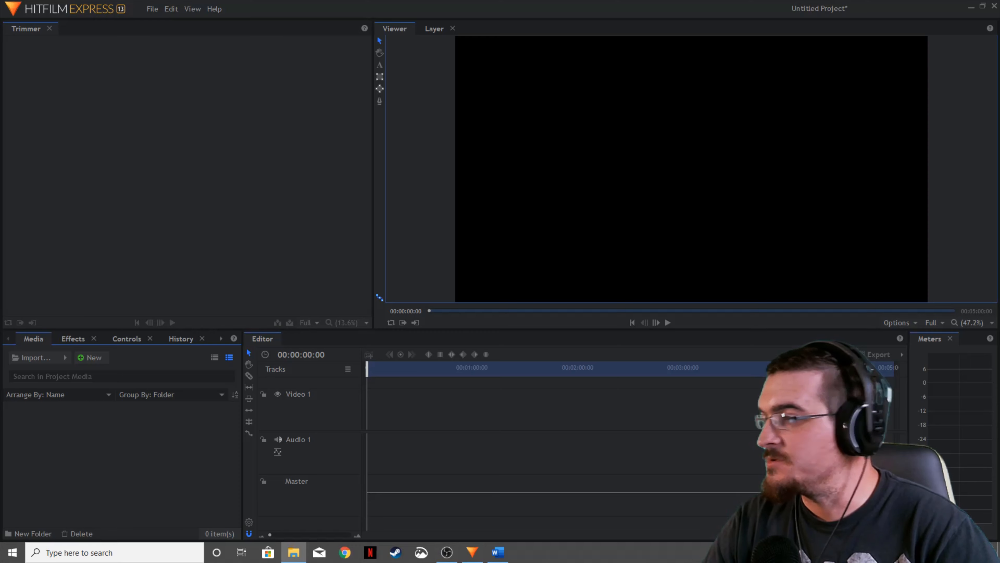
Step: Import the Protocol 51.png image into the project and create a new composite shot named Background
left_click(143, 489)
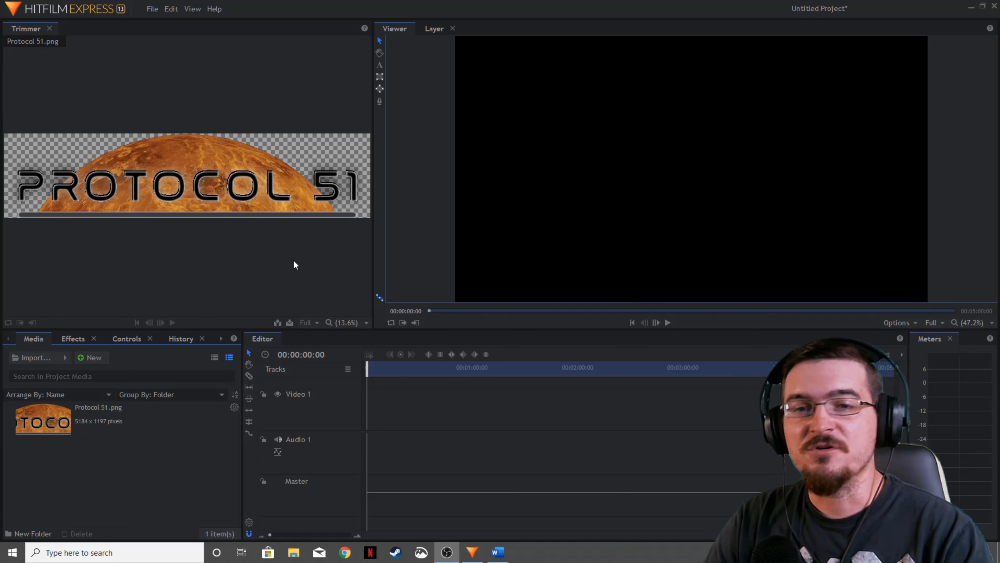
left_click(102, 356)
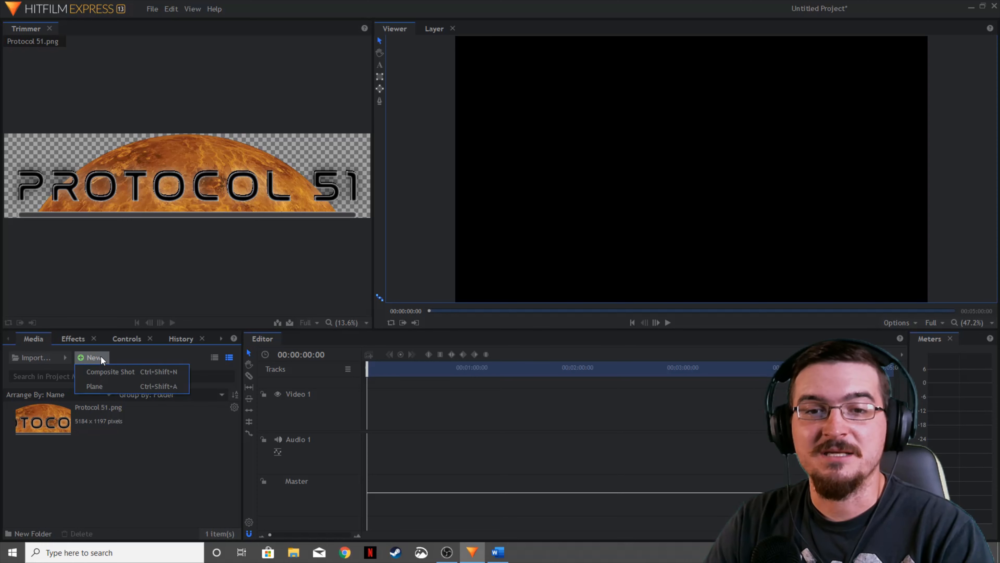
left_click(115, 368)
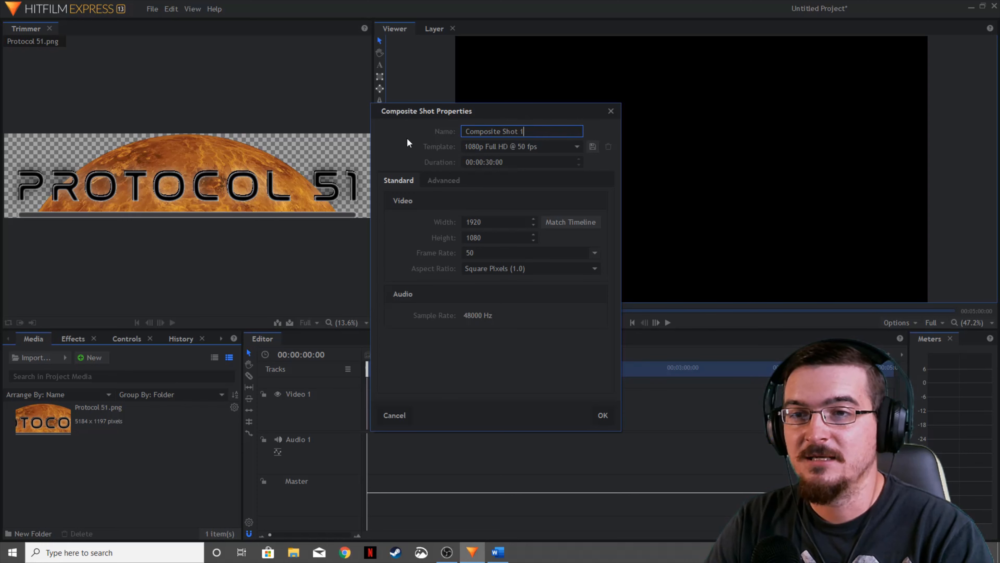
left_click_drag(530, 131, 461, 132)
type("Background")
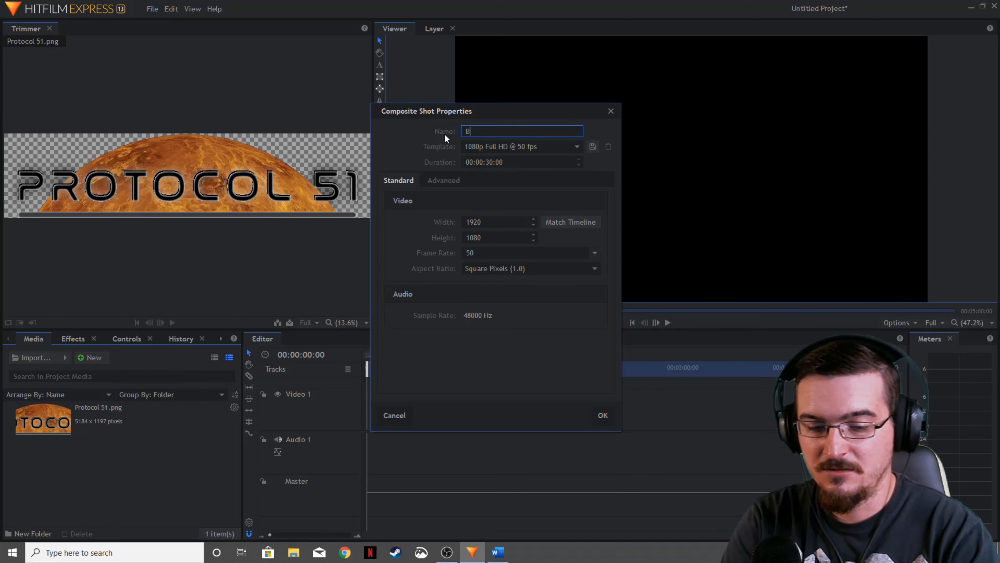
key("Return")
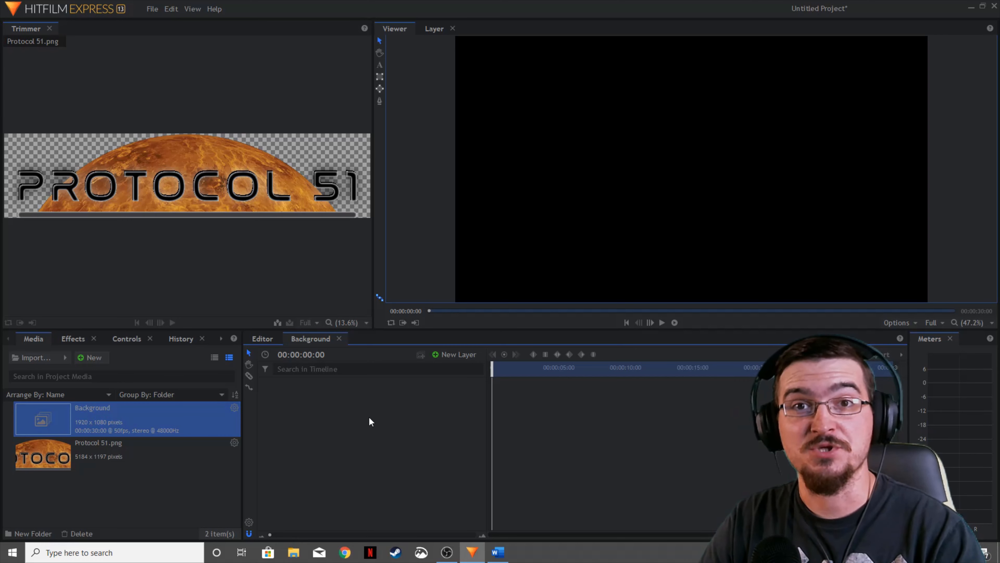
Step: Add a white 1920 x 1080 plane layer named Stars to the Background composite shot
left_click(461, 355)
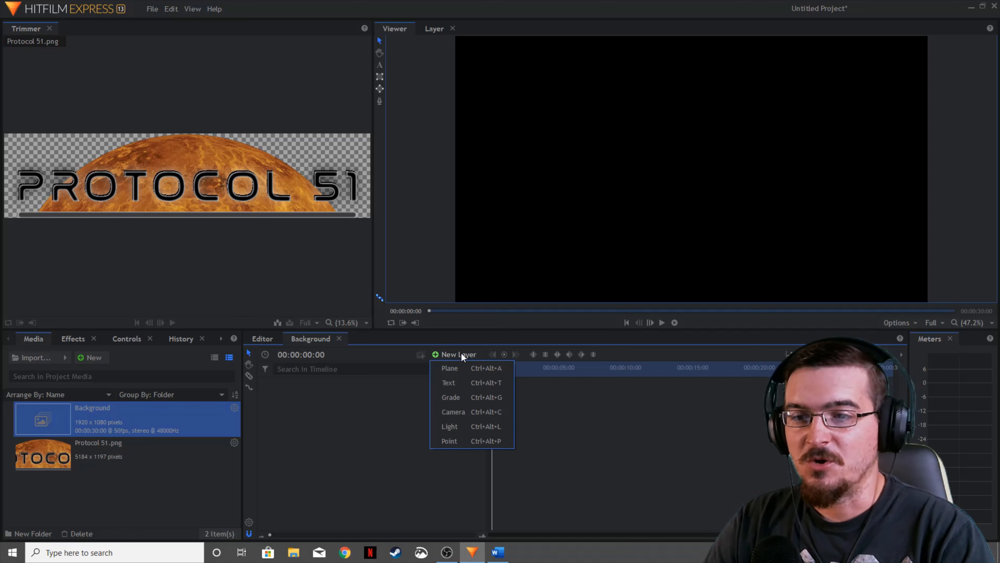
left_click(461, 368)
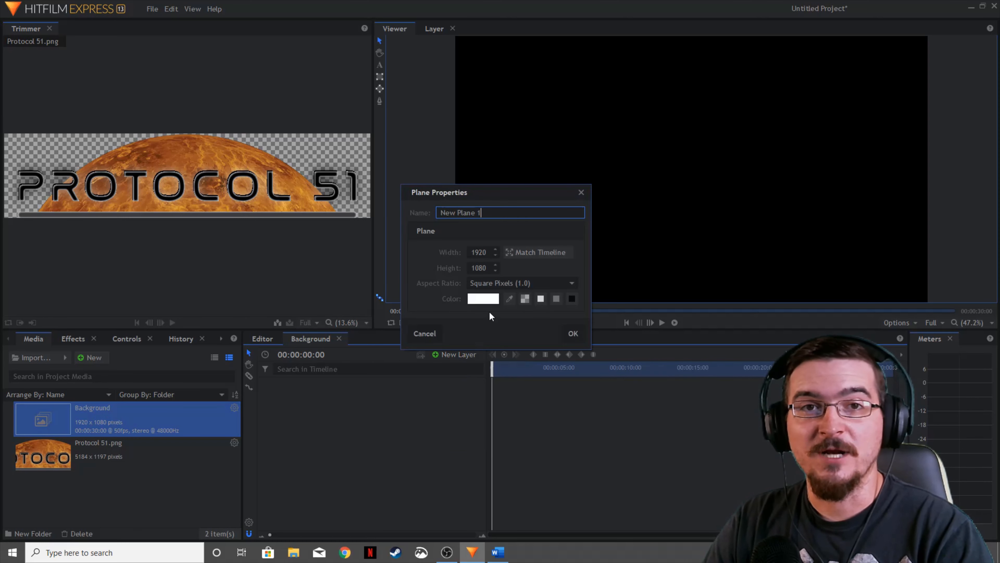
triple_click(451, 215)
type("Ne")
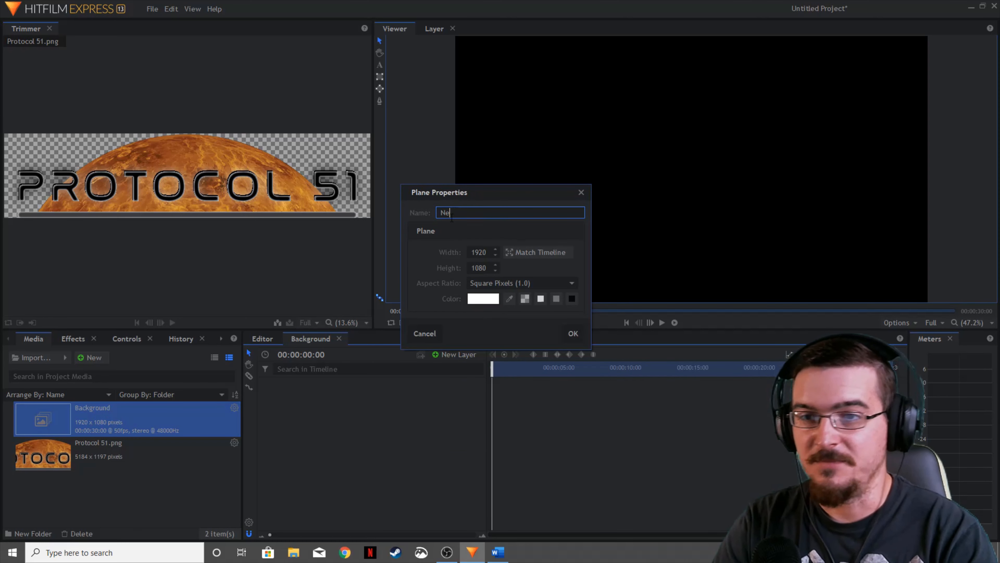
key("BackSpace")
key("BackSpace")
type("Start")
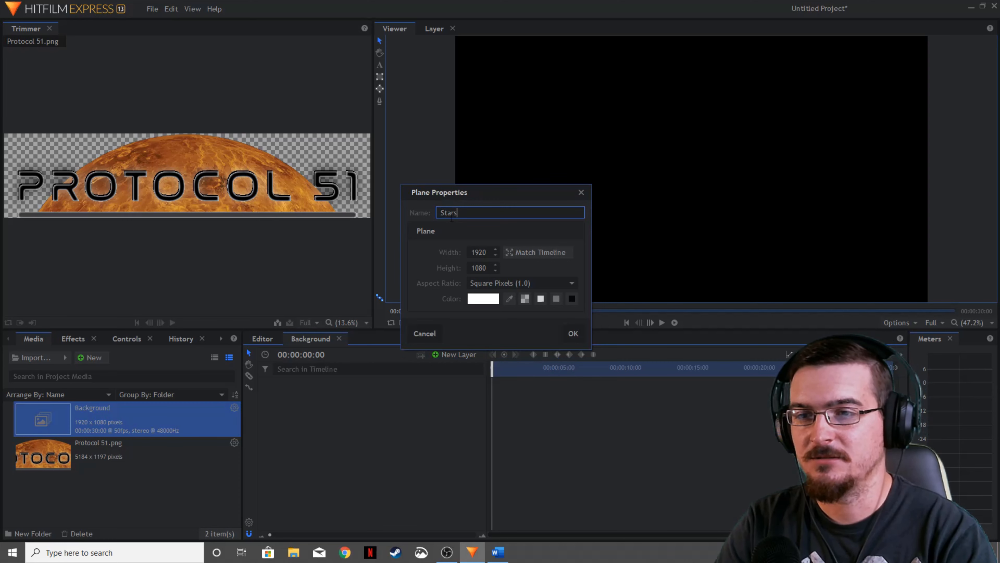
left_click(569, 333)
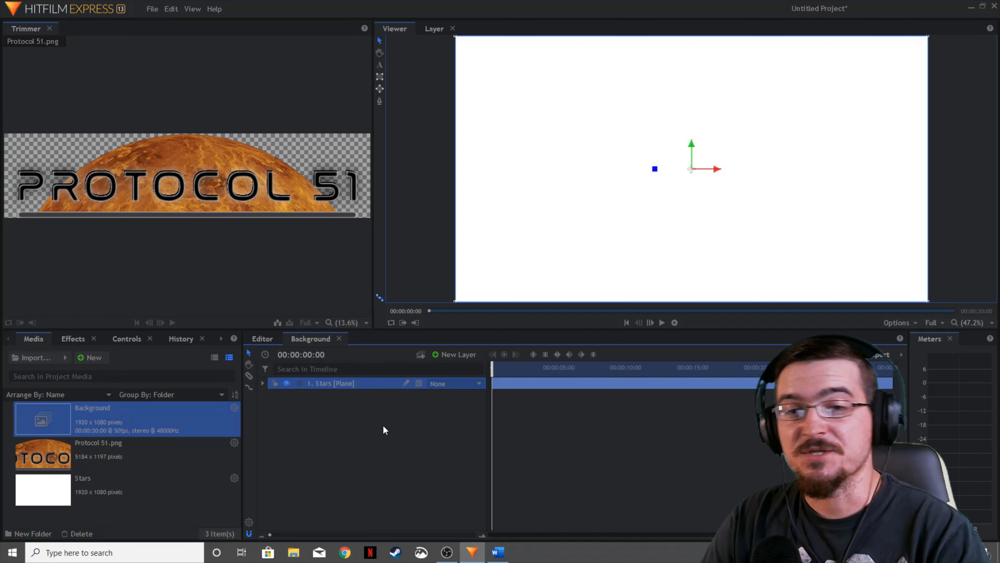
Step: Find the Fractal Noise effect and apply it to the Stars plane
left_click(81, 341)
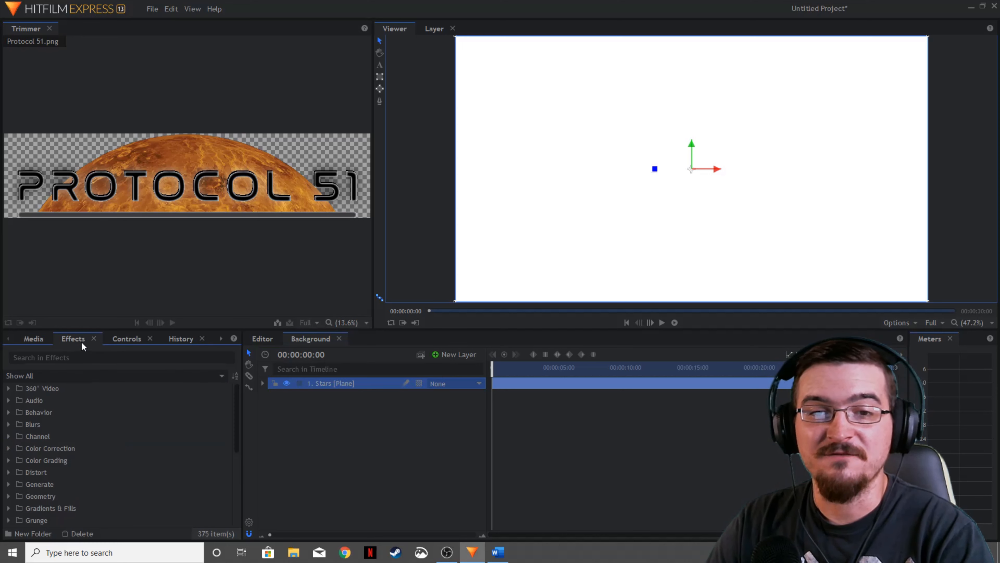
left_click(53, 358)
type("fra")
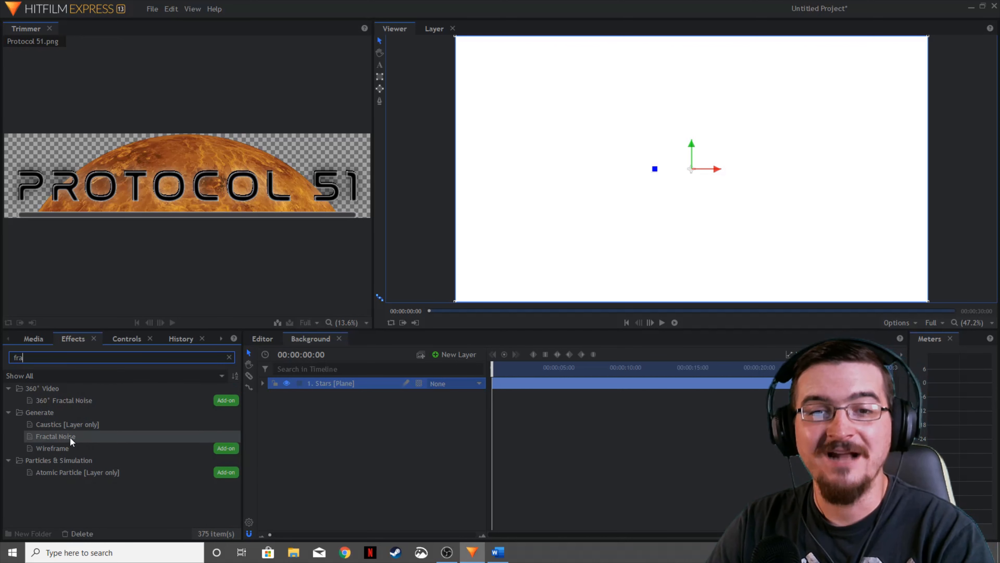
left_click_drag(71, 440, 337, 383)
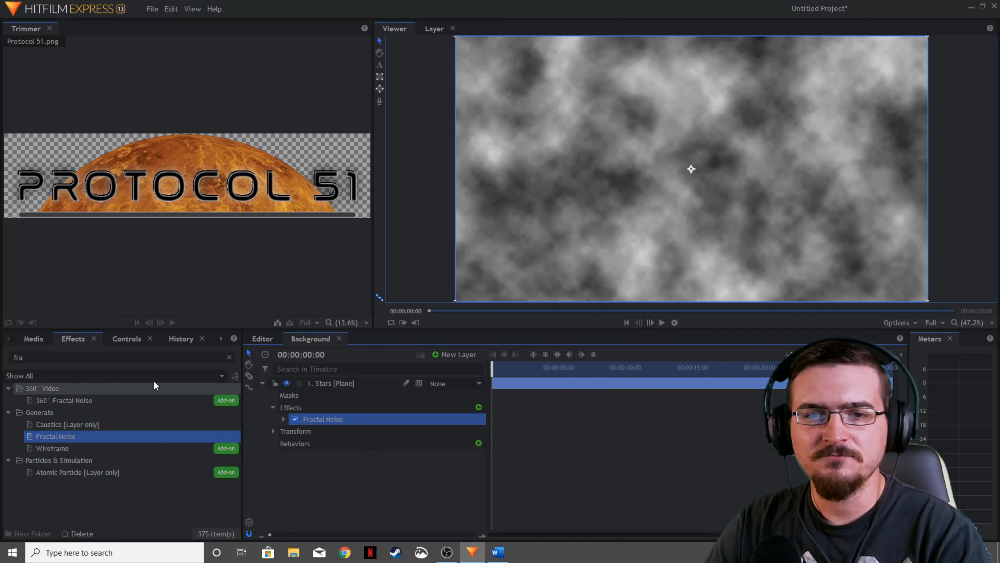
Step: Set the Fractal Noise preset on the Stars plane to Starfield and collapse the effect's settings
left_click(128, 340)
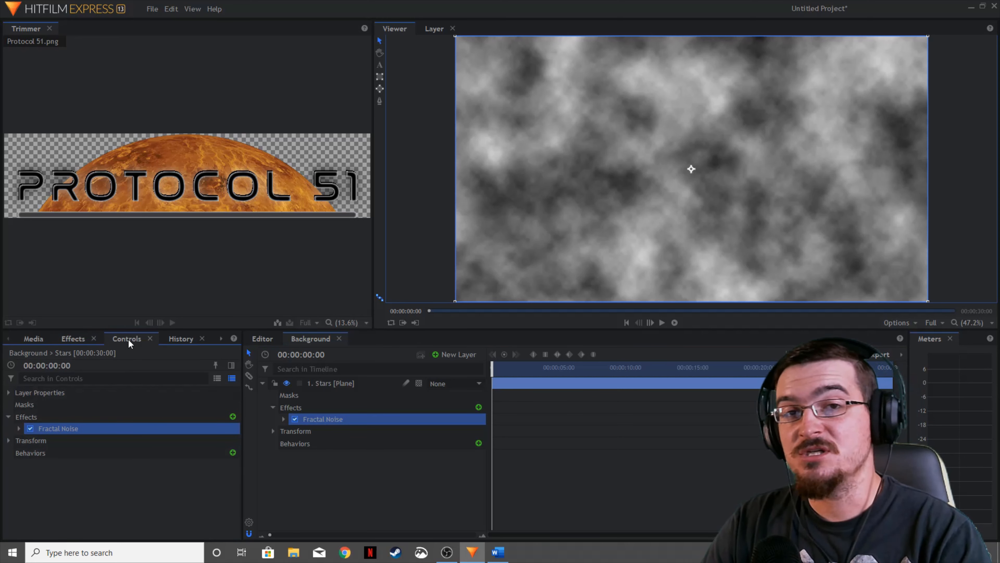
left_click(19, 429)
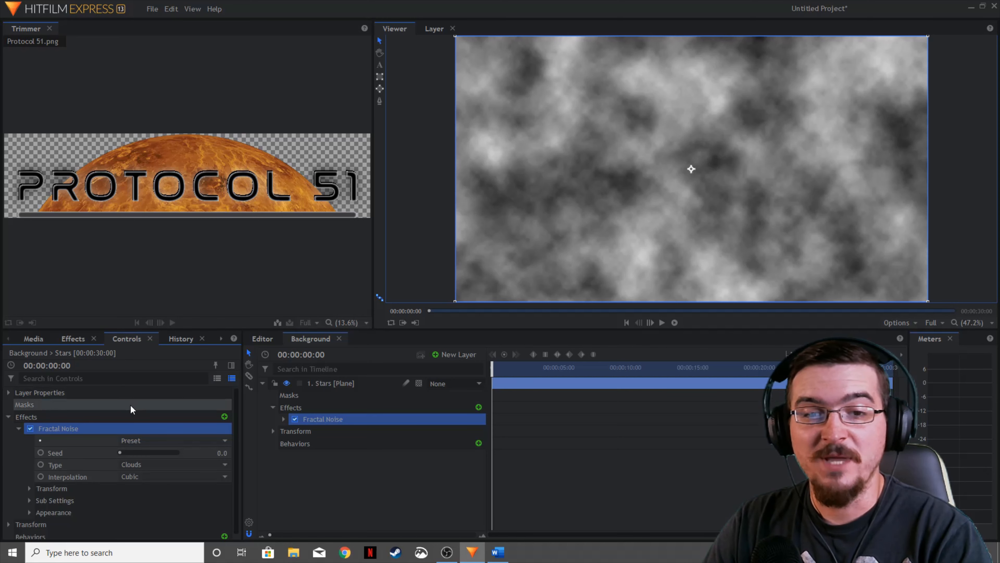
scroll(130, 404, "down", 1)
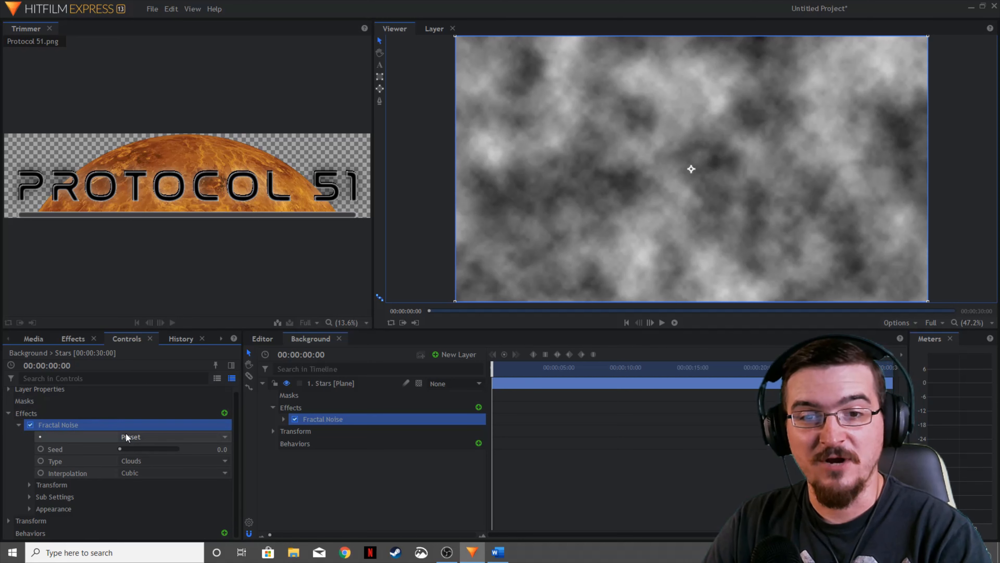
left_click(159, 460)
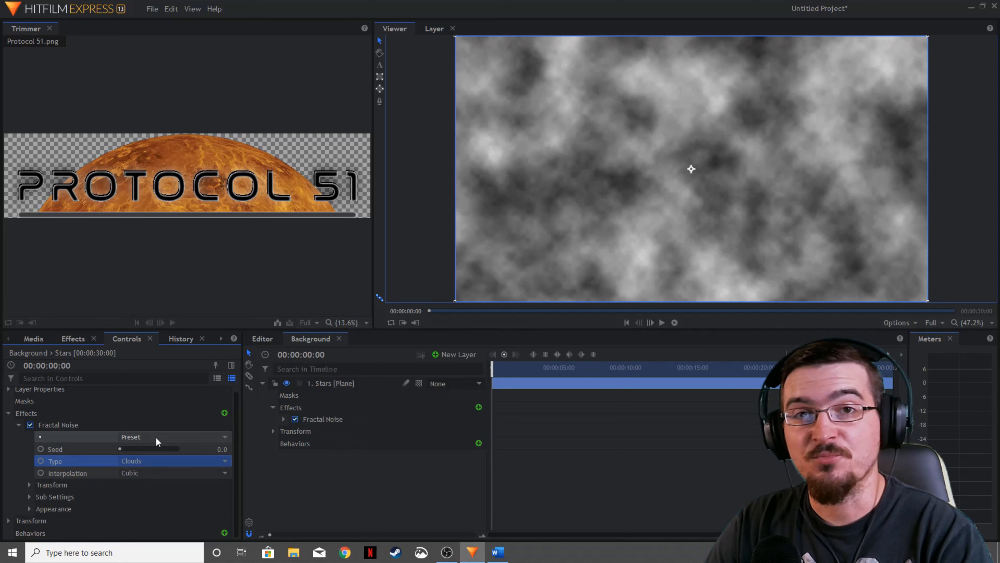
left_click(154, 436)
left_click(141, 394)
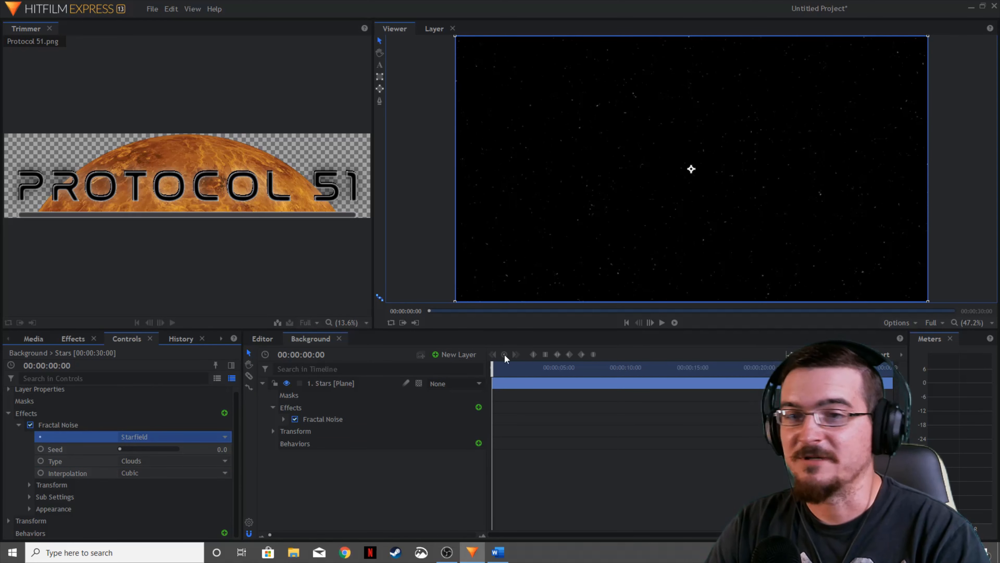
left_click(19, 425)
left_click(8, 417)
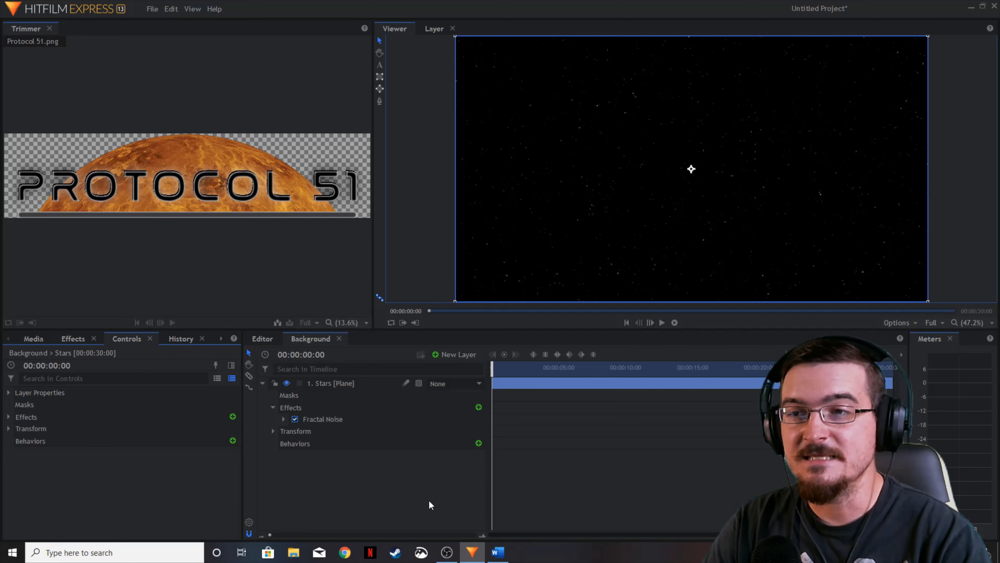
Step: Draw a tall, narrow text box that starts inside the starfield frame and extends well below its lower edge
left_click(941, 173)
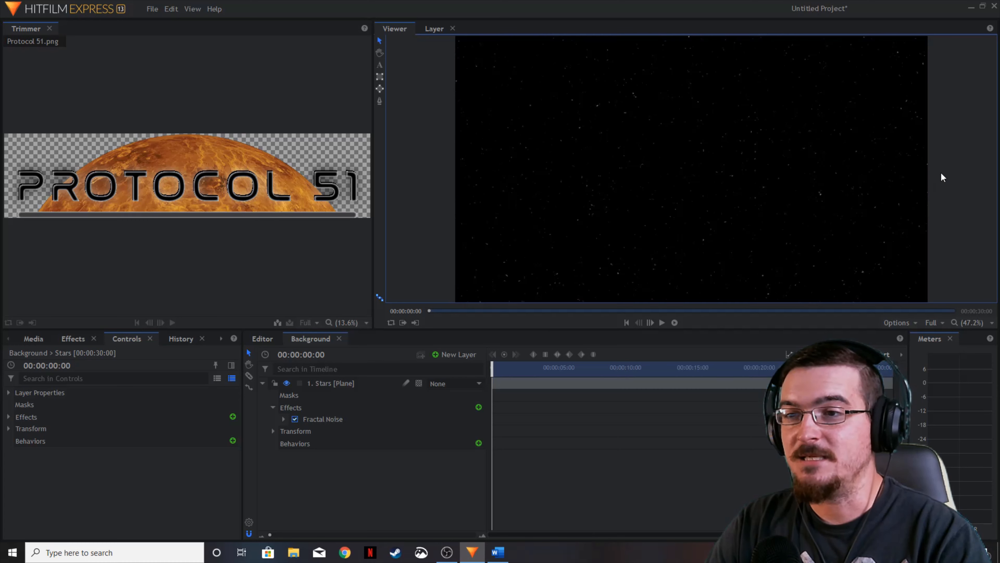
left_click(698, 211)
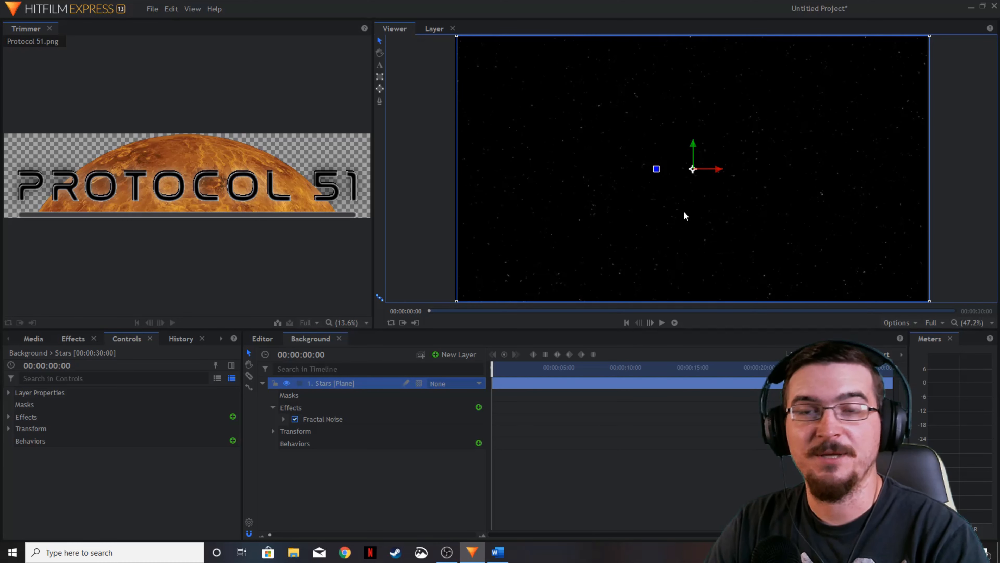
left_click(953, 174)
scroll(689, 187, "down", 5)
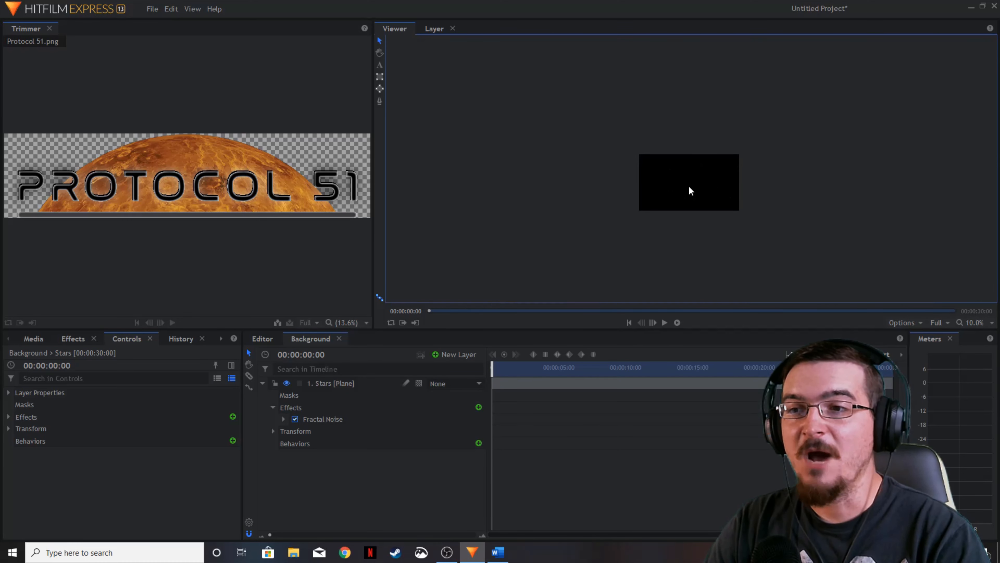
scroll(690, 190, "up", 3)
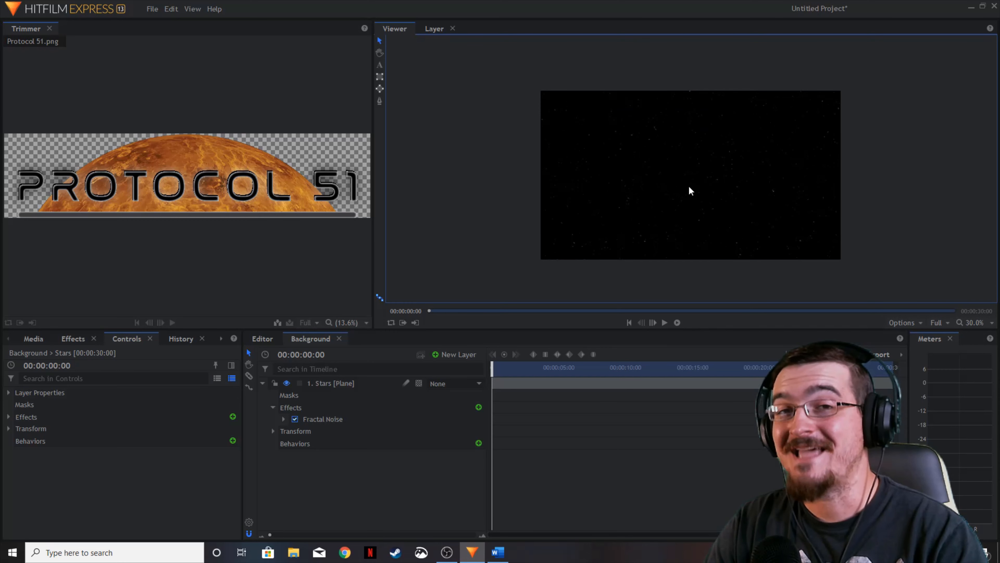
key("h")
left_click_drag(880, 194, 859, 170)
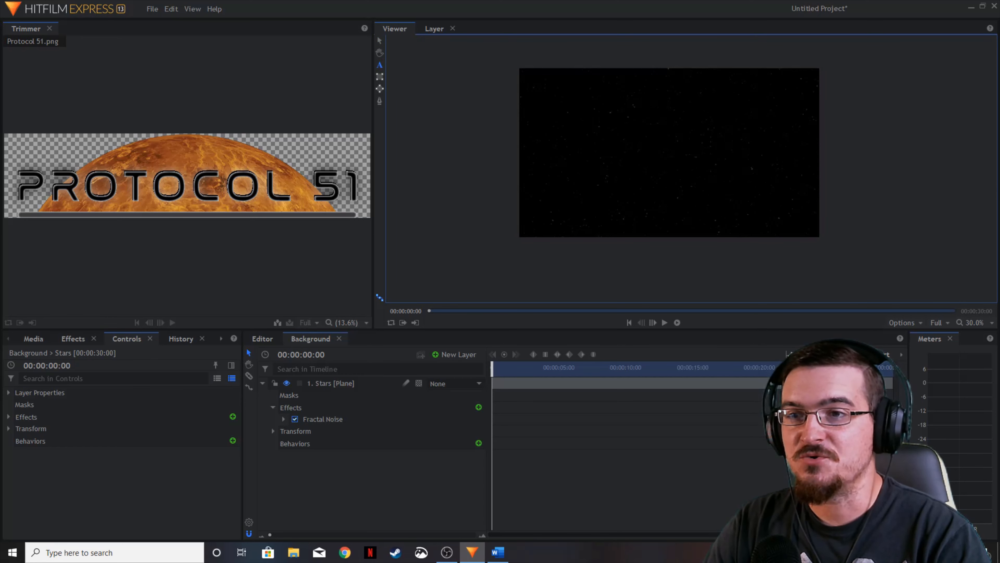
scroll(622, 147, "down", 2)
left_click_drag(747, 170, 779, 158)
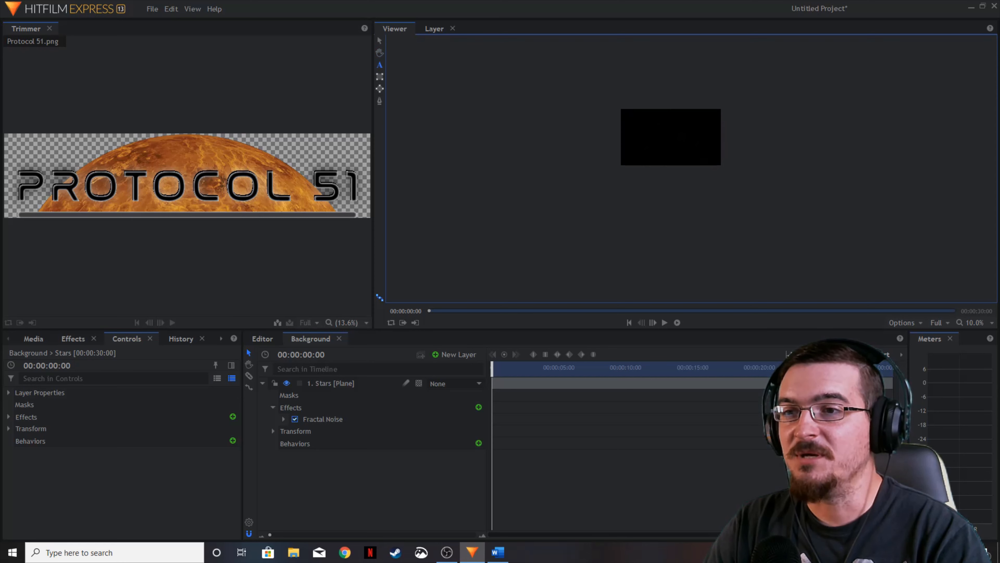
left_click_drag(646, 132, 698, 261)
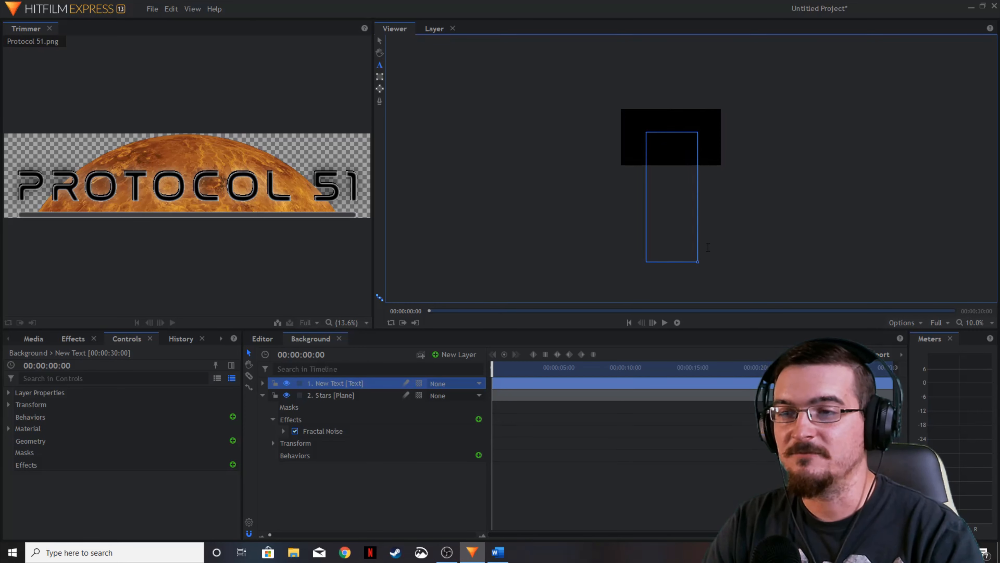
Step: Paste the copied Mission Briefing text into the new text box
scroll(710, 172, "up", 2)
scroll(710, 172, "down", 2)
key("h")
left_click_drag(731, 188, 735, 192)
key("t")
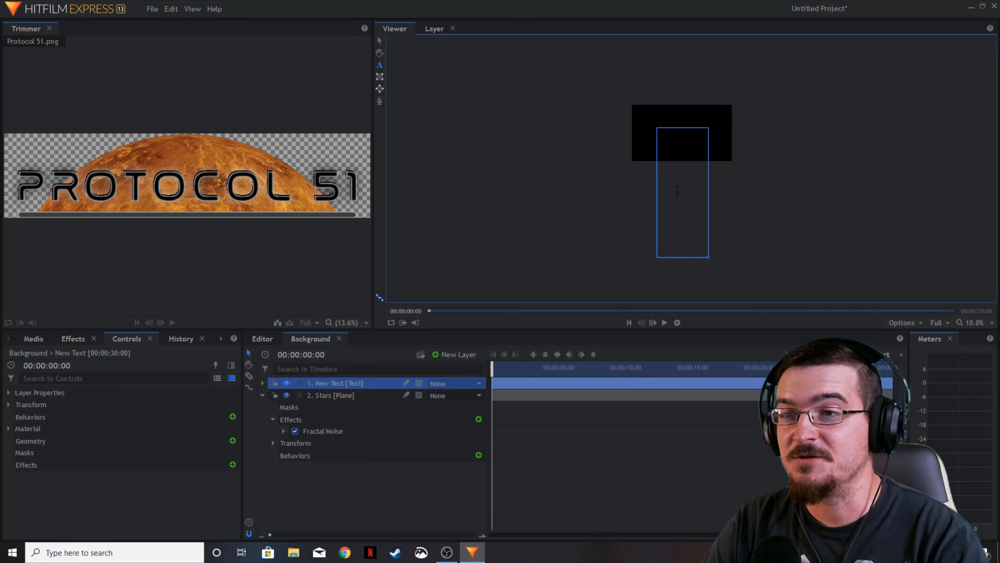
scroll(669, 144, "up", 4)
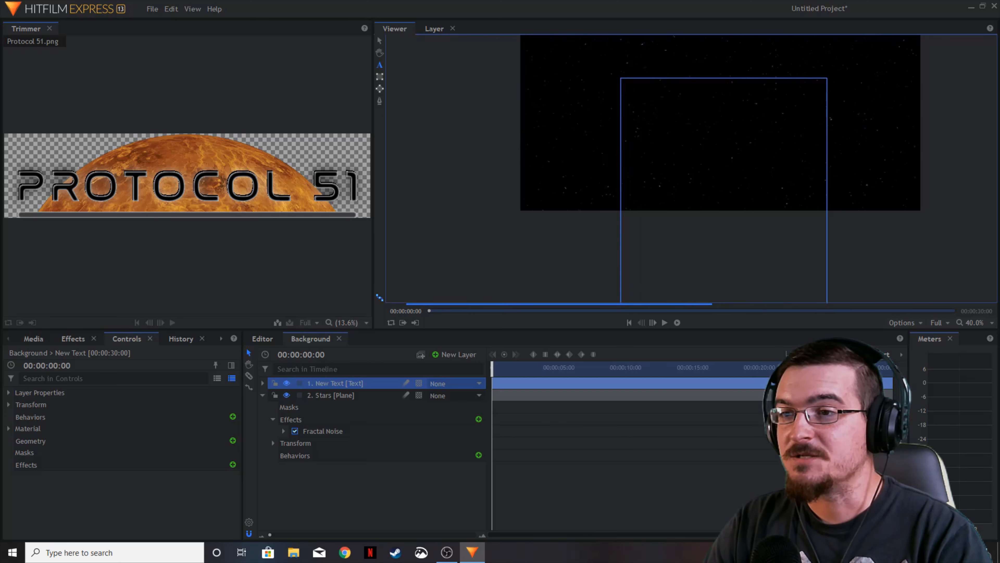
right_click(644, 160)
right_click(648, 103)
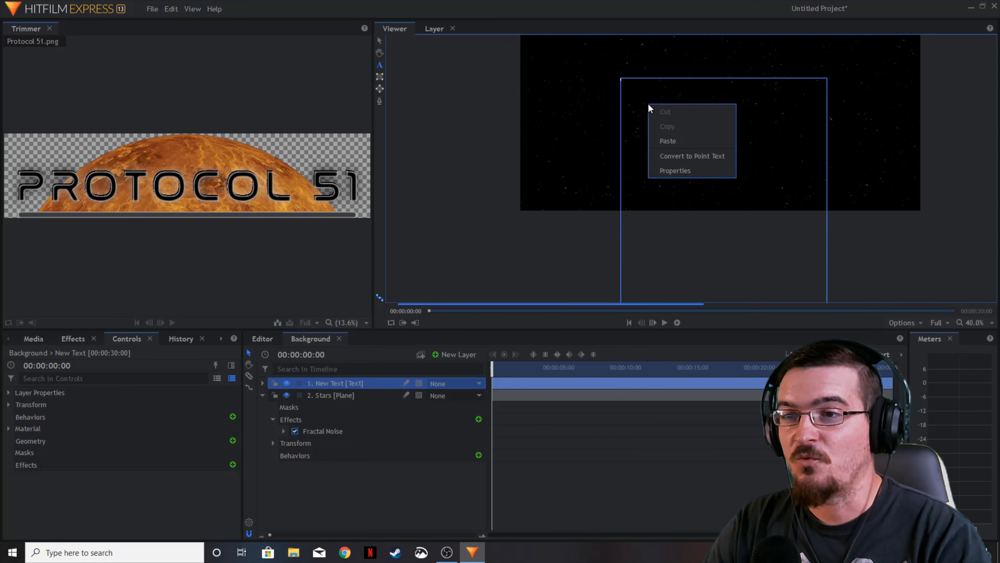
left_click(665, 128)
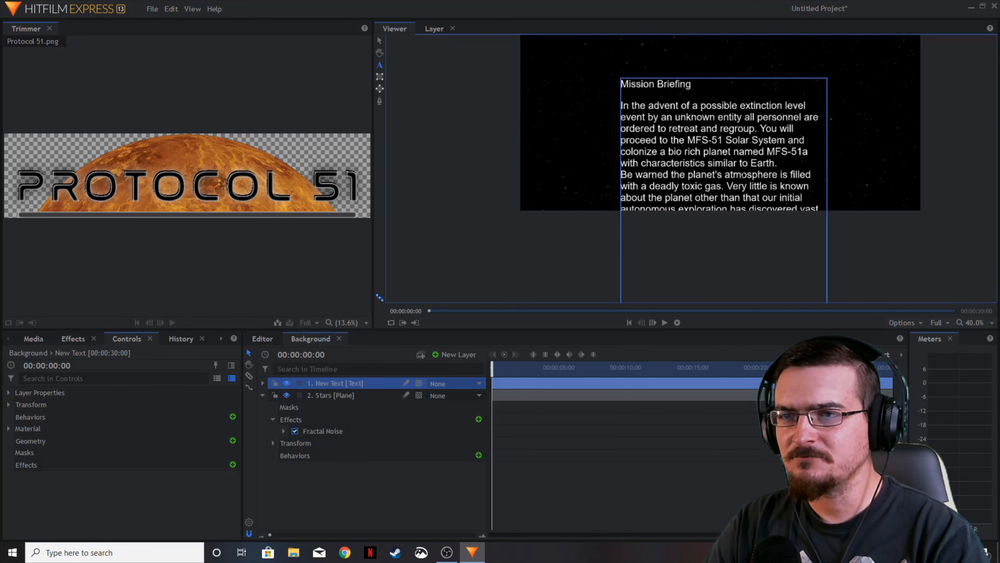
Step: Move the Mission Briefing text layer slightly down and to the left within the starfield frame
scroll(742, 160, "down", 4)
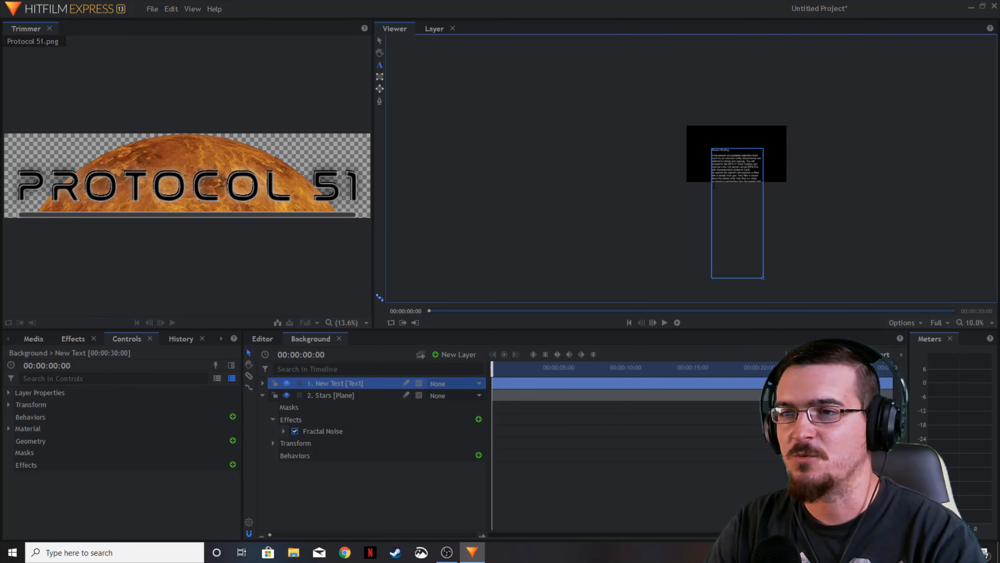
left_click_drag(816, 204, 732, 195)
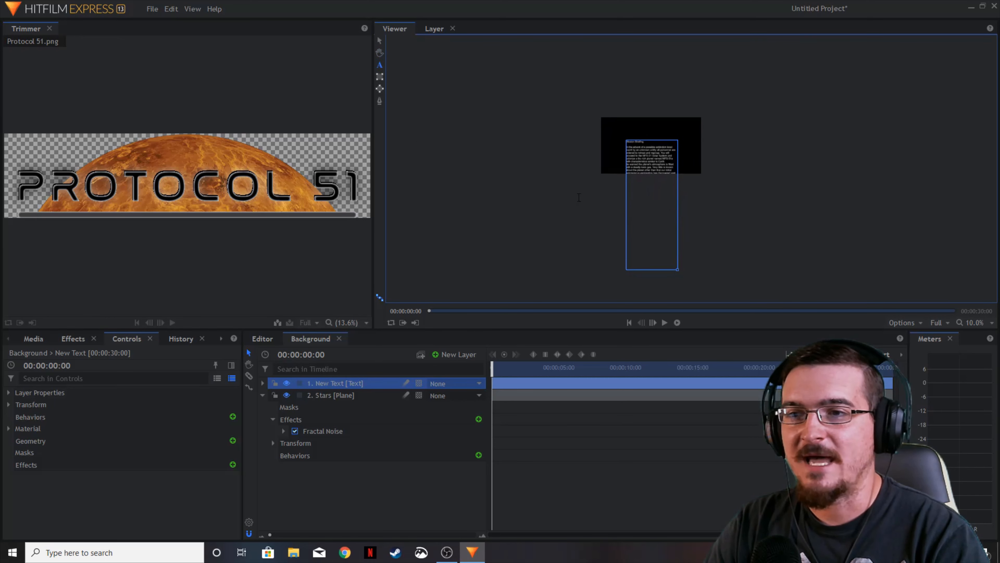
left_click(379, 42)
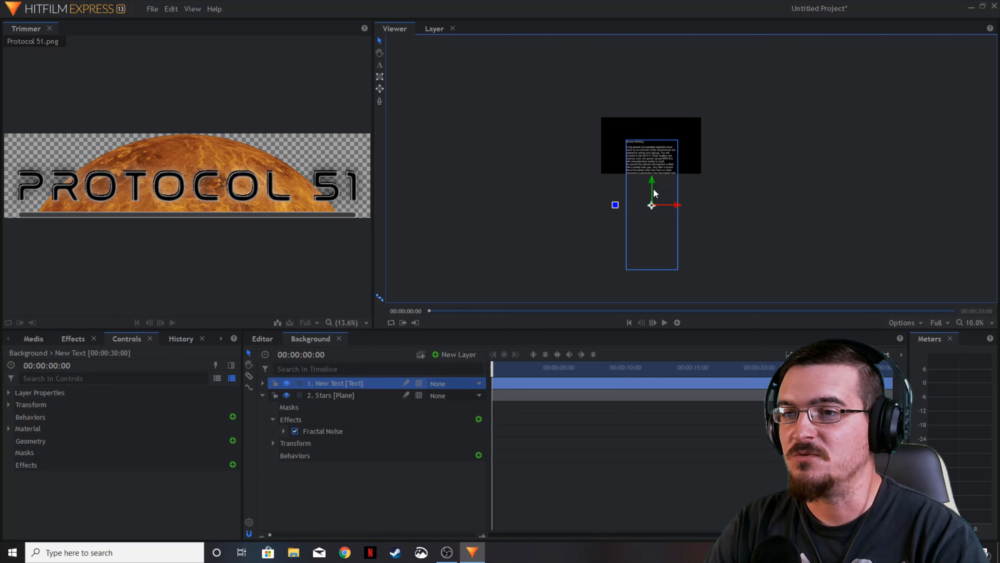
mouse_move(653, 187)
left_mouse_down()
mouse_move(652, 80)
mouse_move(649, 192)
left_mouse_up()
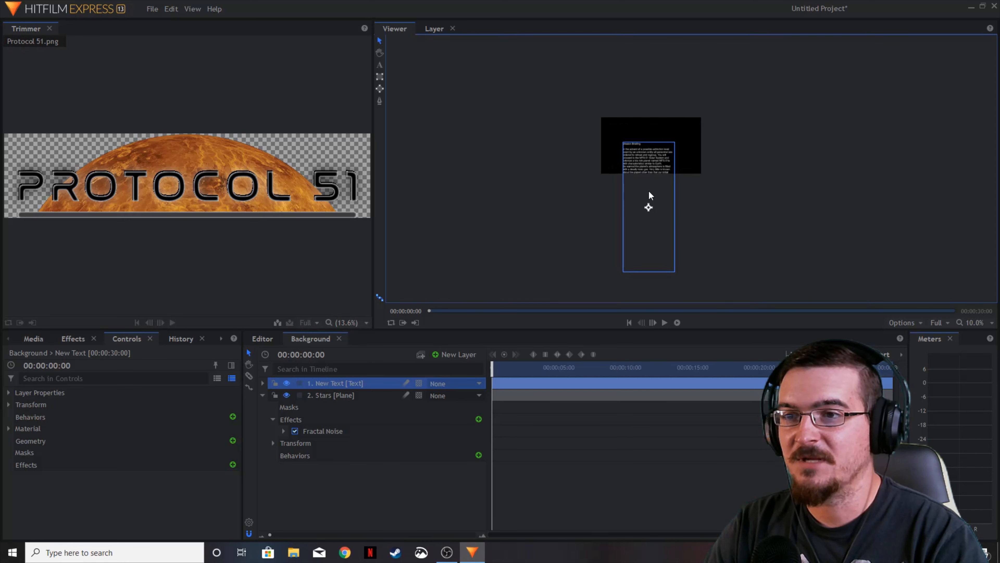
scroll(649, 190, "up", 3)
scroll(649, 190, "down", 1)
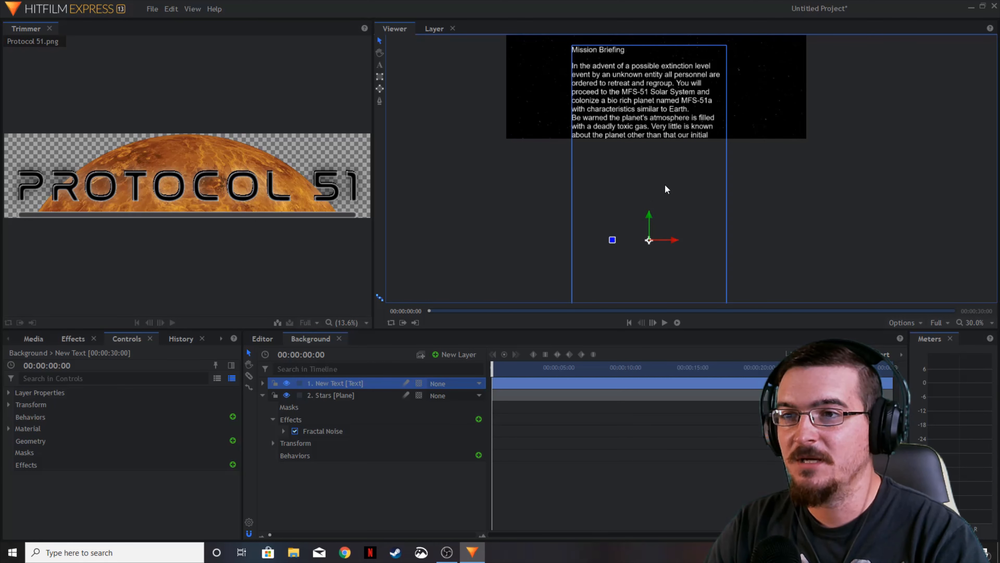
Step: Select all of the Mission Briefing text and set its paragraph alignment to fully justified
key("t")
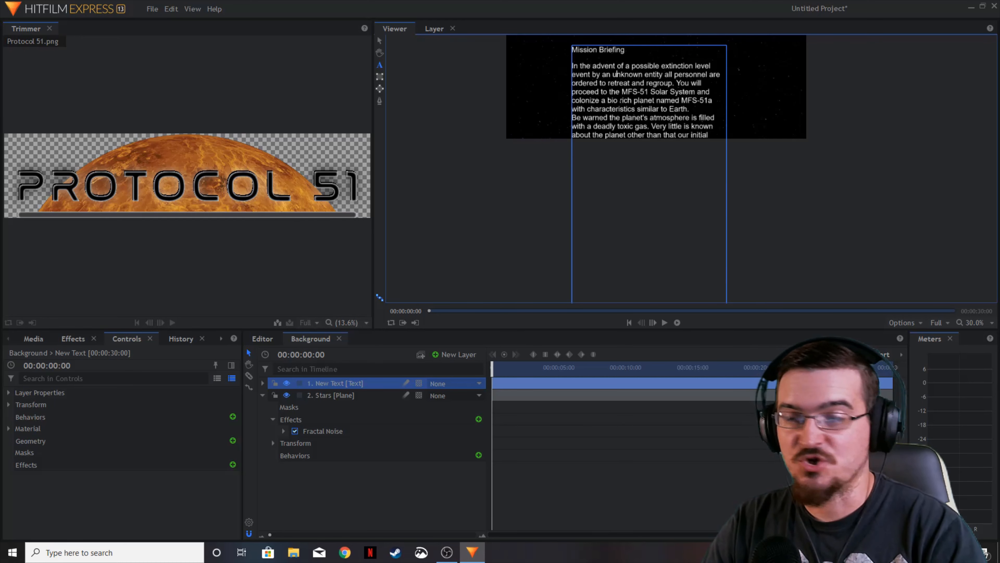
key("ctrl+a")
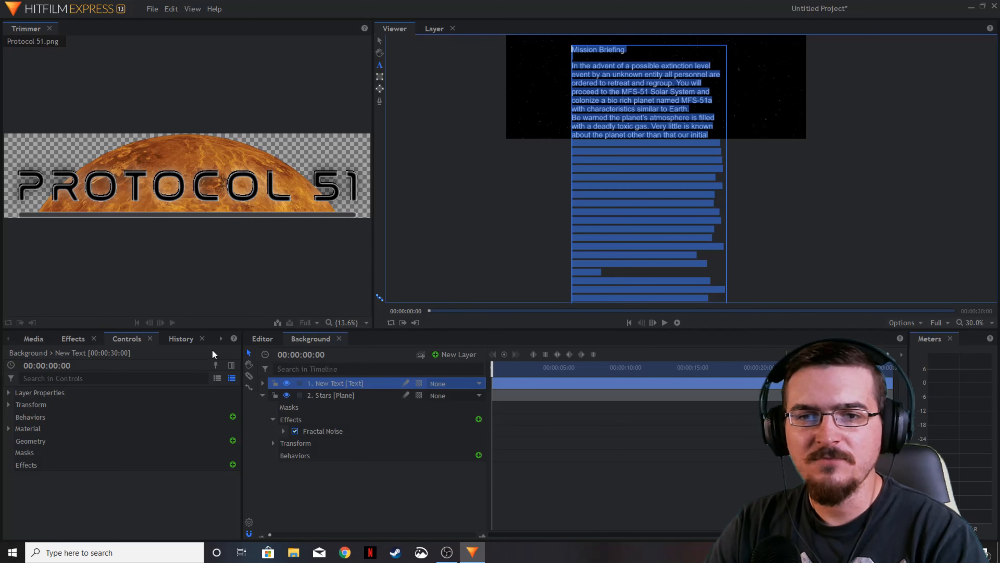
left_click(221, 339)
left_click(197, 339)
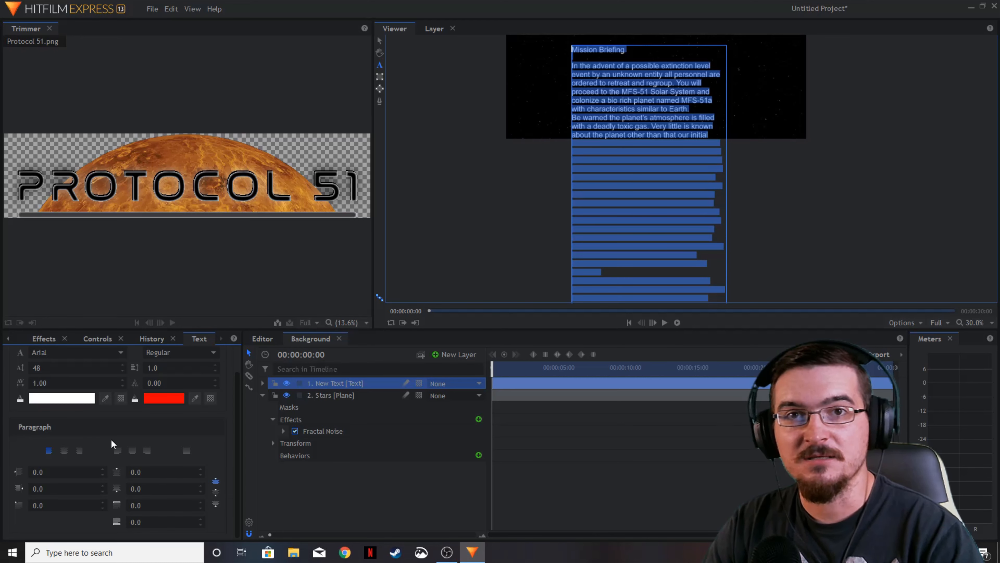
left_click(187, 451)
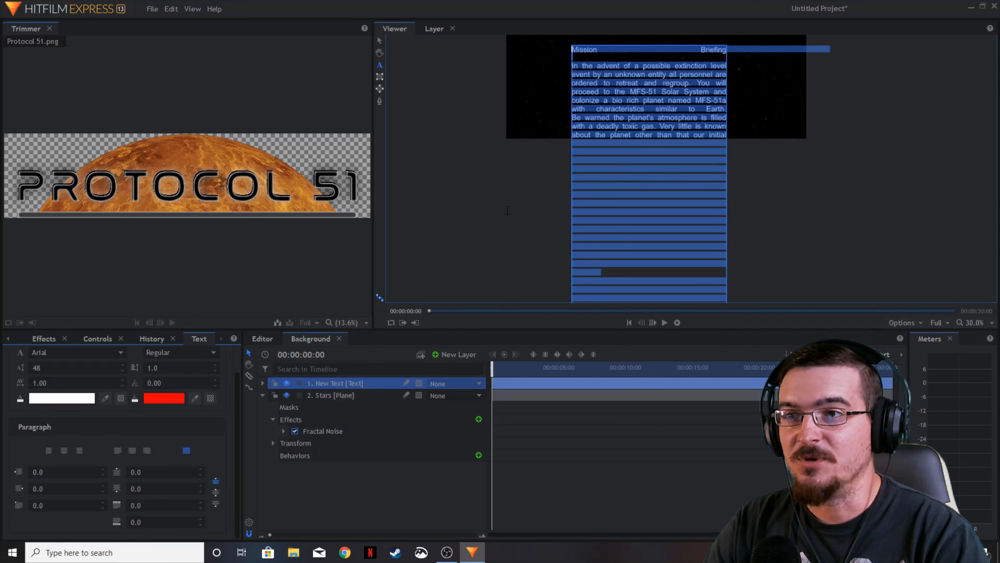
left_click(779, 190)
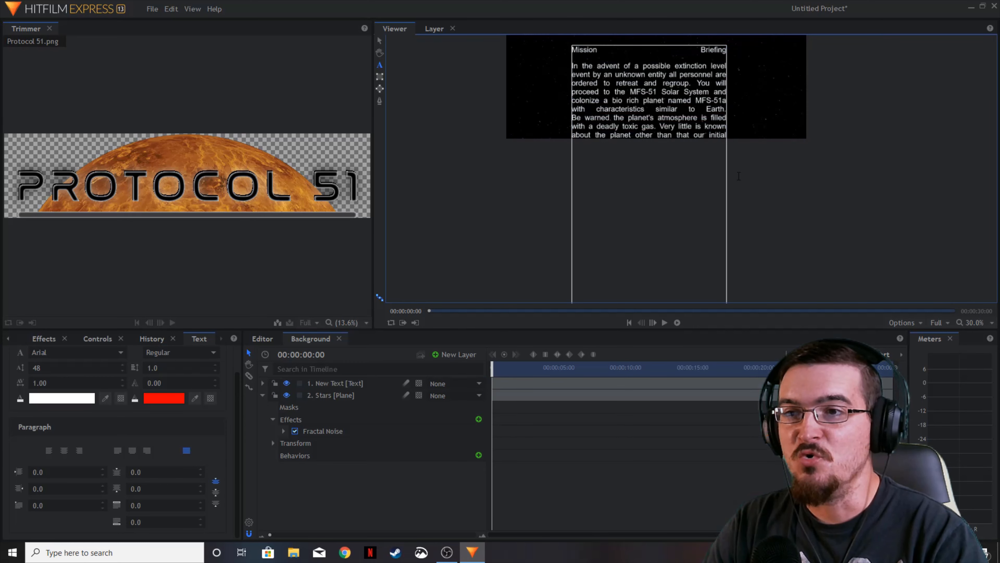
left_click(378, 39)
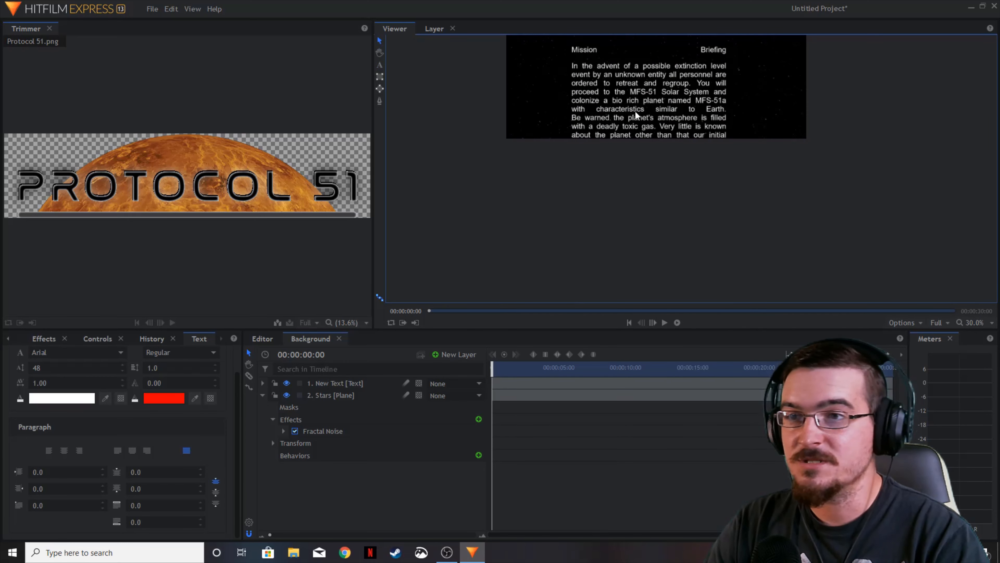
Step: Move the text layer up through the frame and back down so its heading sits in the frame's lower half
left_click(636, 118)
left_click_drag(649, 213, 649, 123)
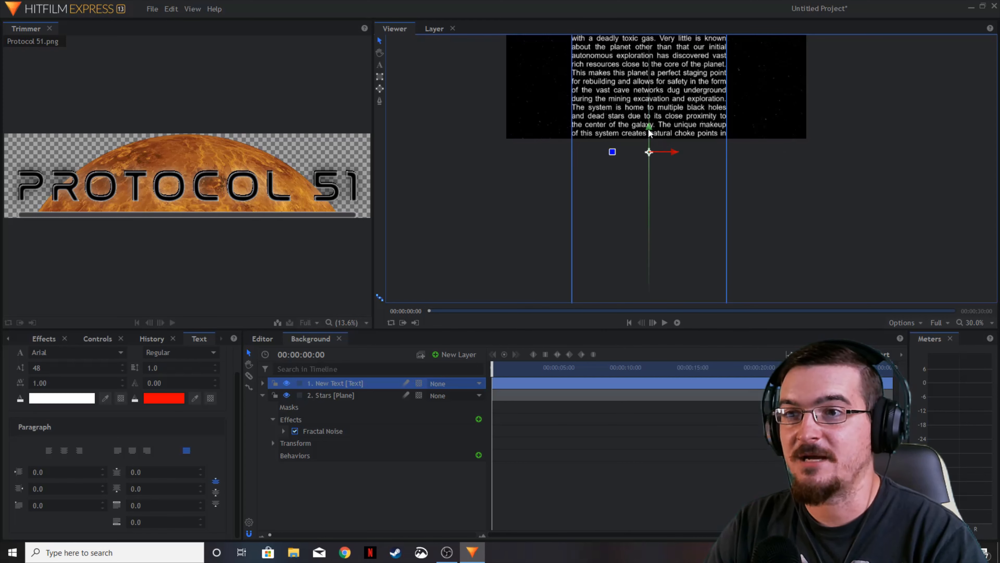
left_click_drag(649, 128, 651, 251)
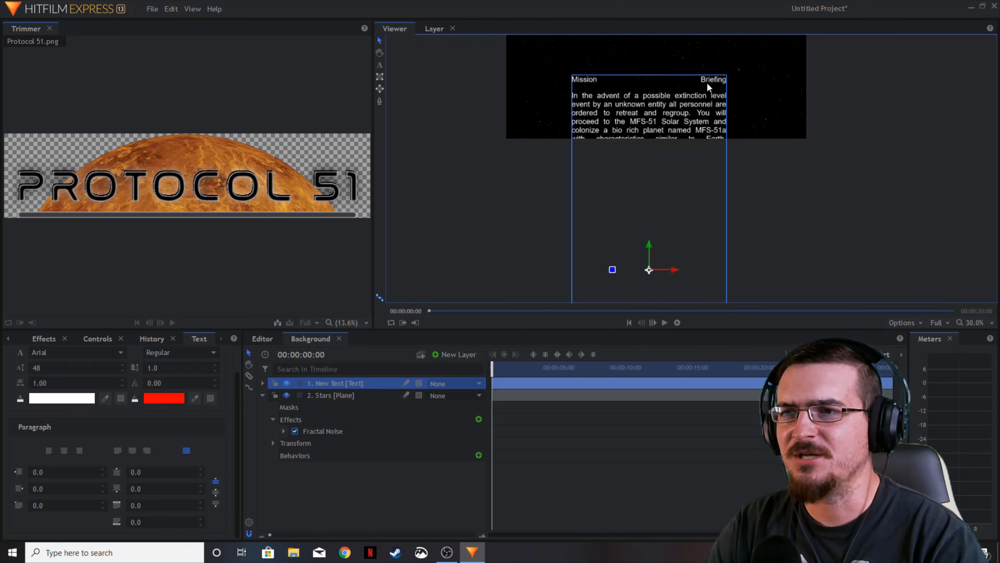
Step: Center the Mission Briefing heading line within the text box, keeping the body paragraphs justified
double_click(594, 89)
left_click(584, 80)
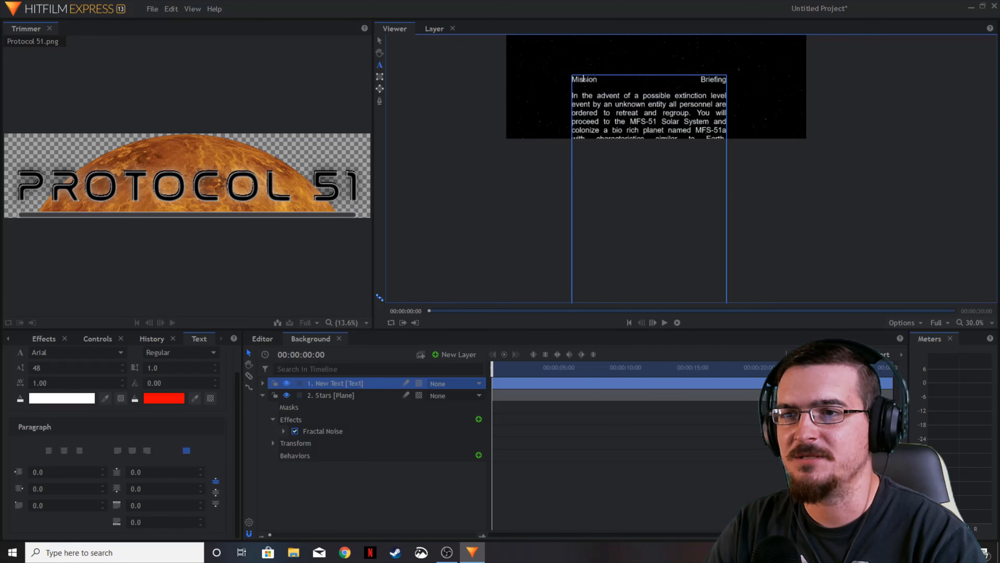
left_click_drag(572, 80, 723, 81)
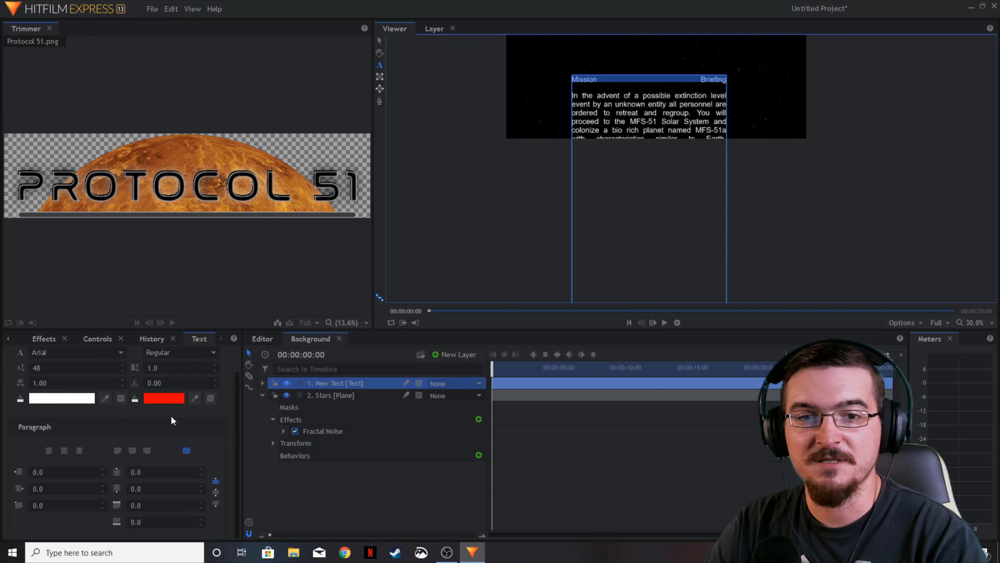
left_click(64, 450)
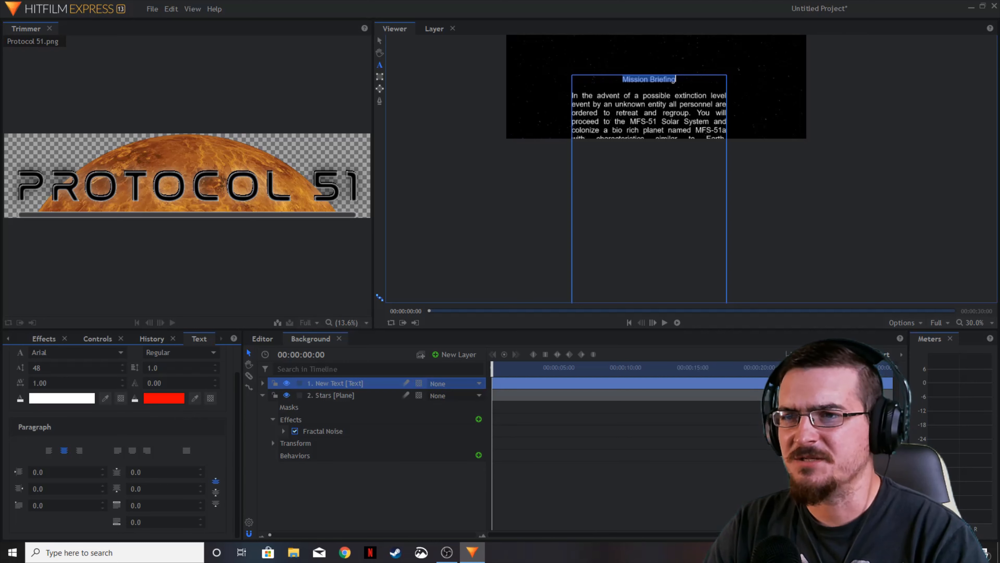
scroll(670, 94, "up", 2)
left_click_drag(508, 96, 706, 181)
left_click(791, 251)
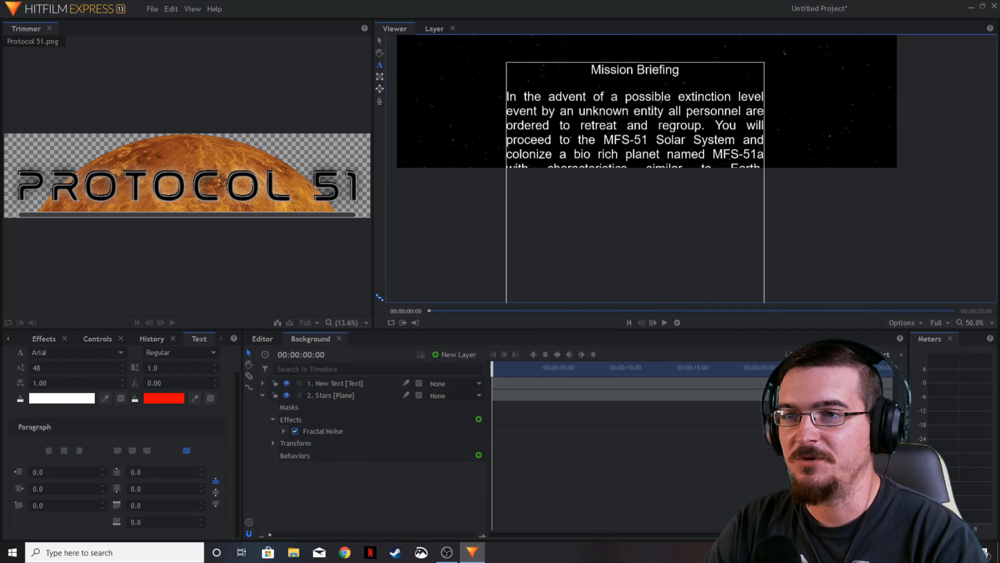
Step: Enlarge the Mission Briefing heading to font size 93 and add a line break after it
left_click_drag(684, 76, 590, 70)
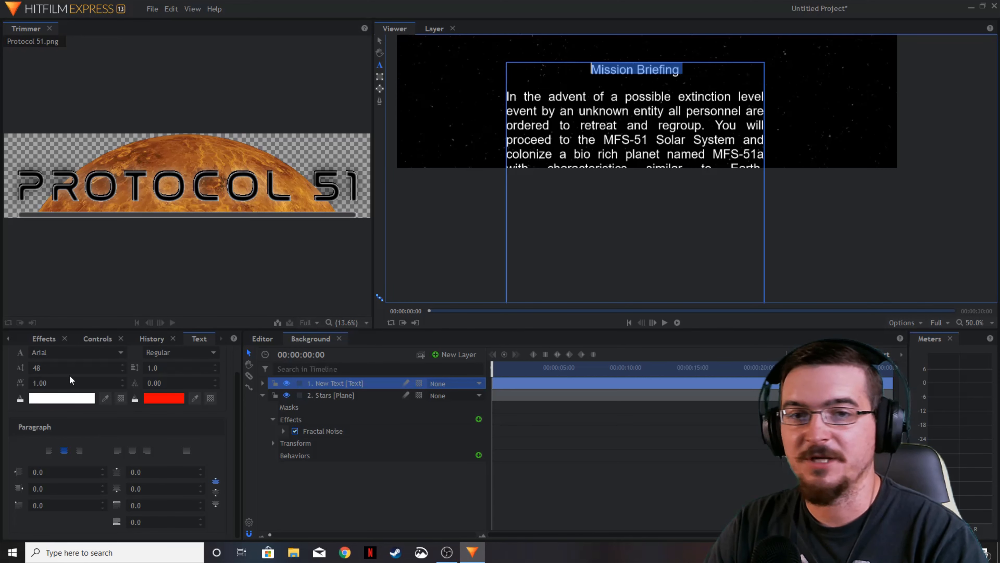
scroll(53, 375, "up", 1)
left_click(77, 398)
left_click_drag(50, 397, 70, 398)
left_click(714, 83)
key("Return")
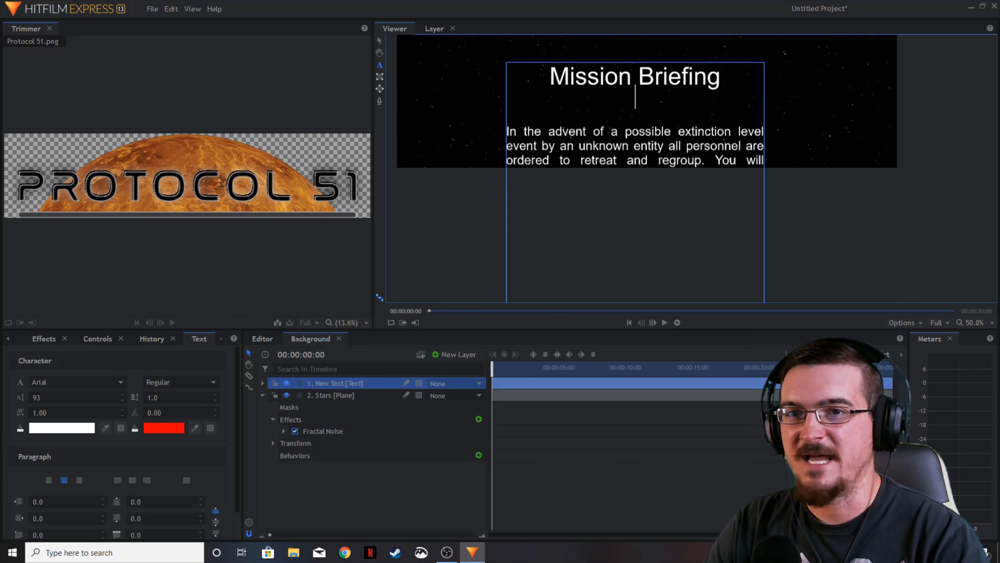
Step: Reposition the text layer vertically so the Mission Briefing heading sits just below the middle of the starfield frame
left_click(379, 40)
left_click(804, 199)
scroll(802, 198, "down", 4)
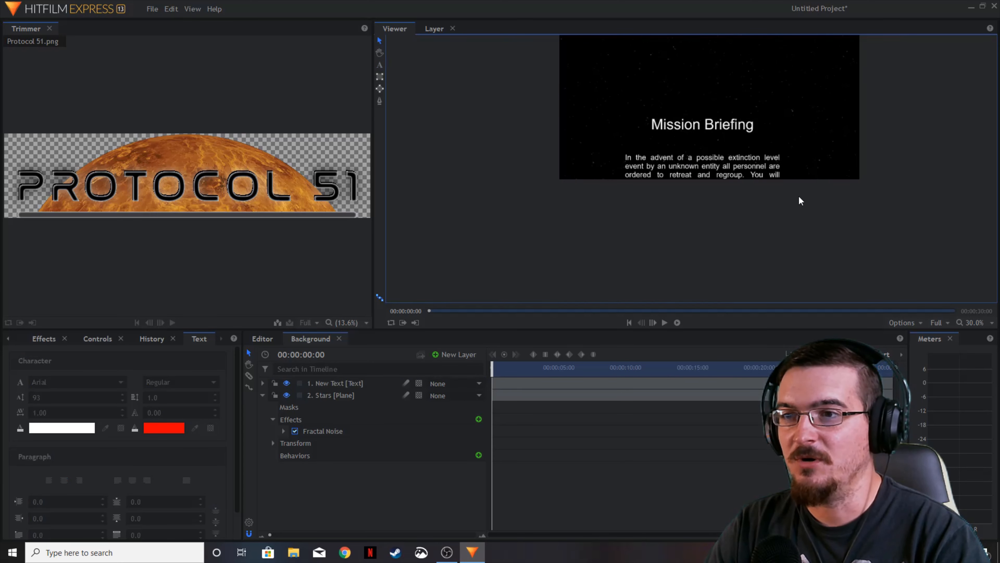
left_click_drag(804, 186, 761, 192)
scroll(761, 192, "up", 4)
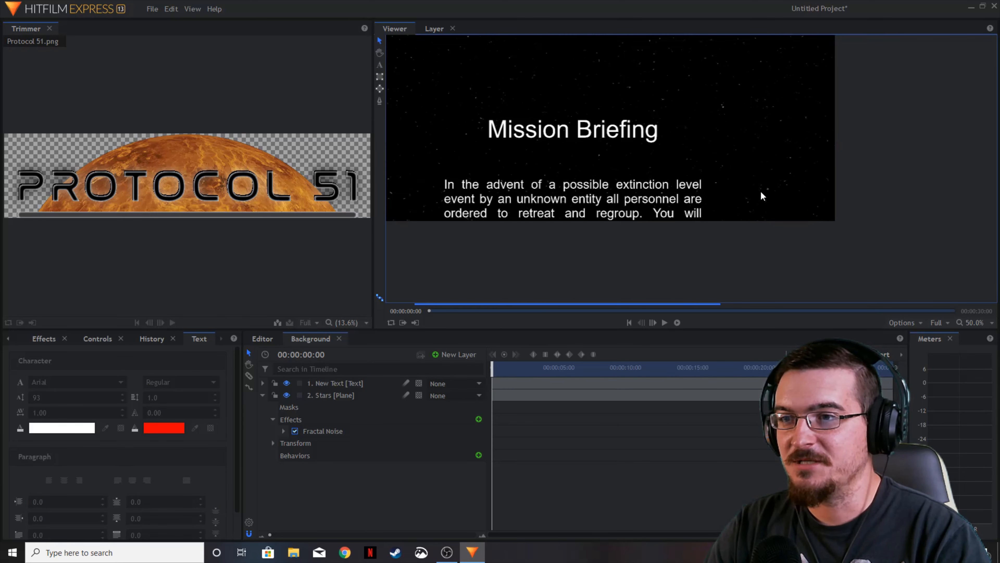
left_click(965, 320)
left_click(966, 453)
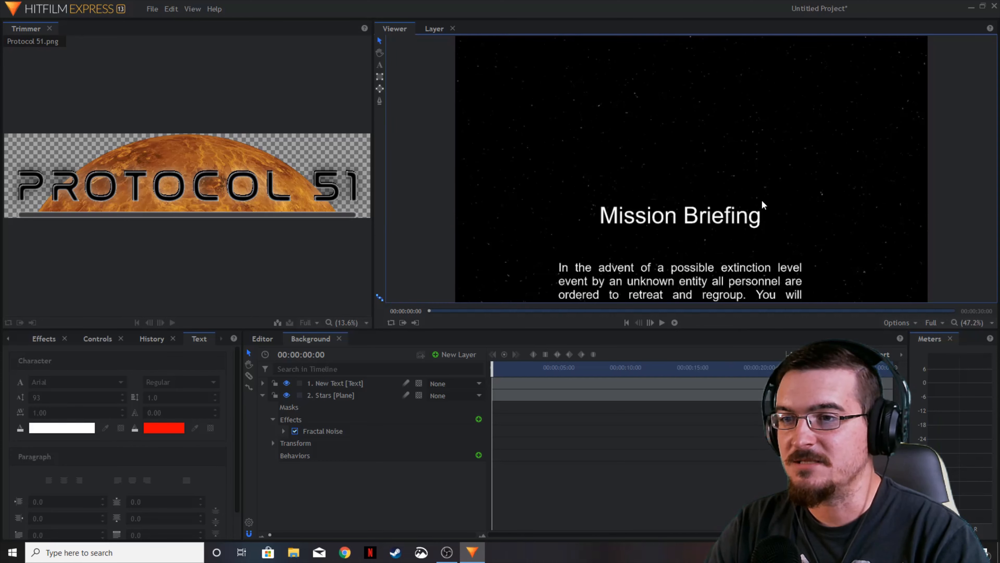
left_click(702, 237)
left_click_drag(682, 281, 682, 248)
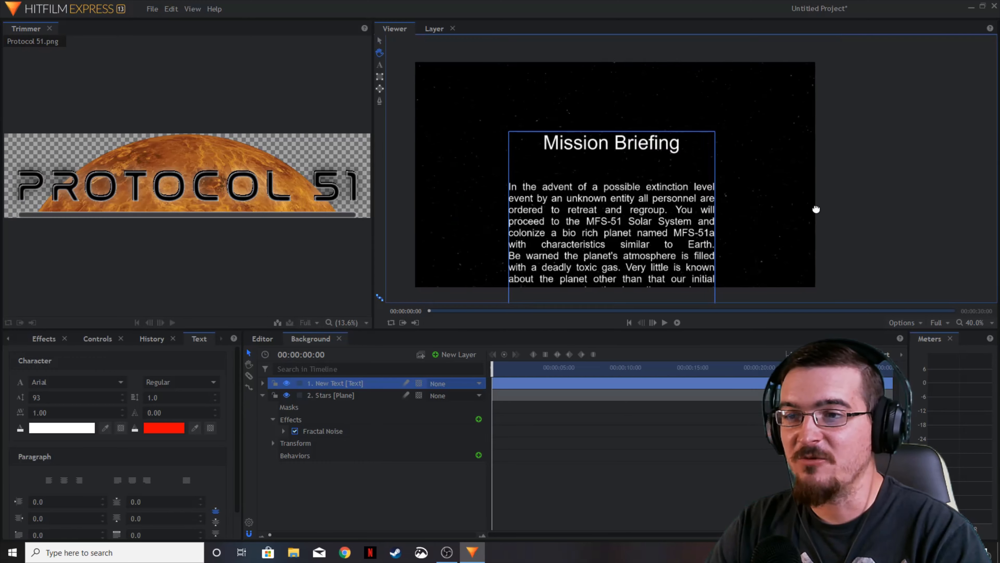
left_click_drag(815, 207, 873, 207)
scroll(861, 213, "down", 1)
left_click_drag(700, 181, 694, 212)
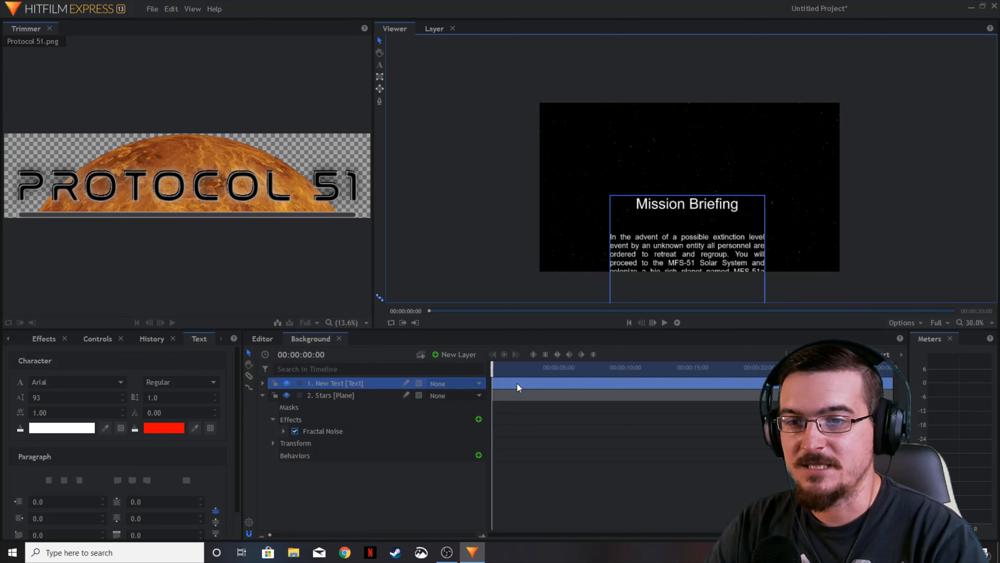
Step: Shift the text layer to start at about 6 seconds and add Protocol 51.png as the top layer of the Background composite
left_click_drag(507, 384, 585, 382)
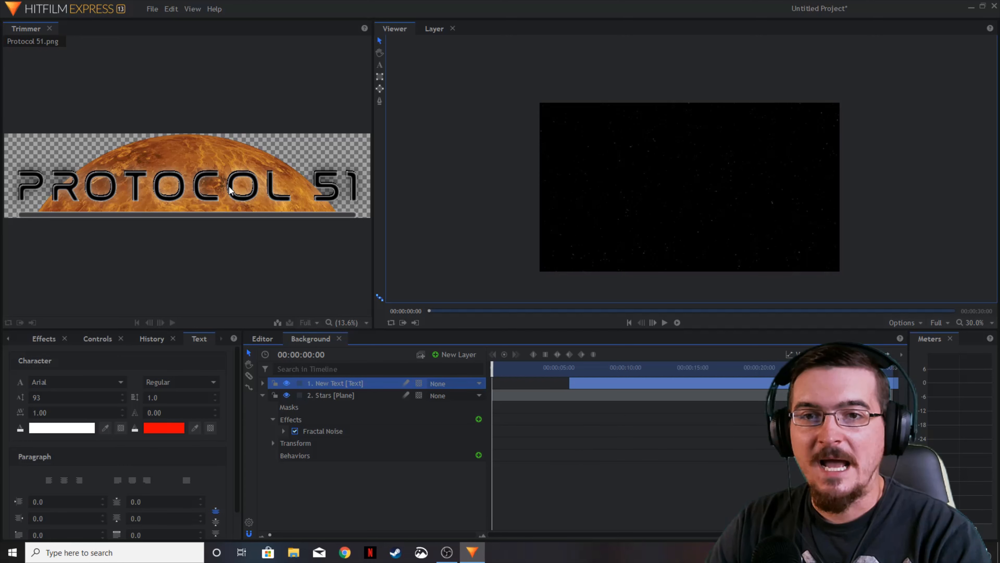
left_click(8, 340)
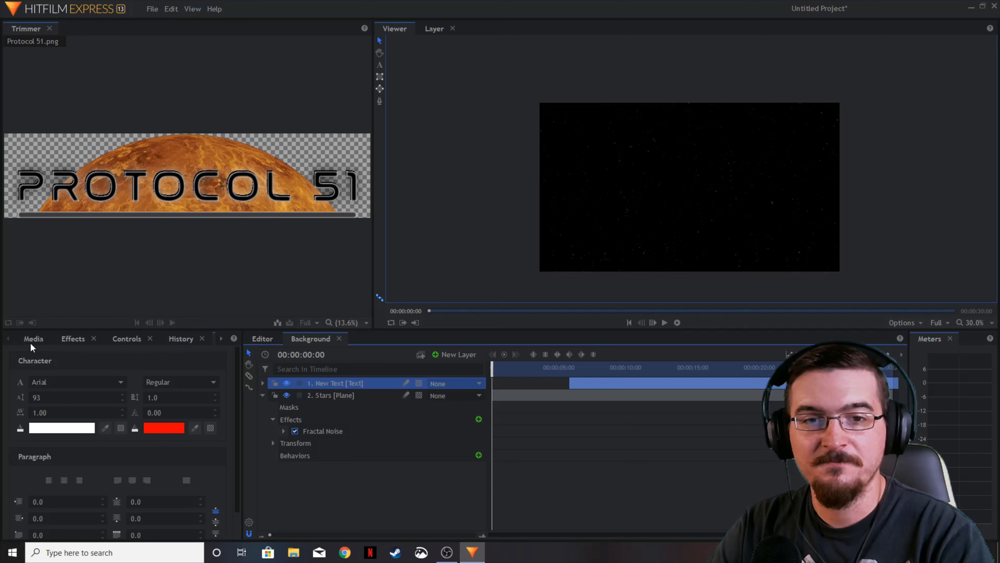
left_click(31, 342)
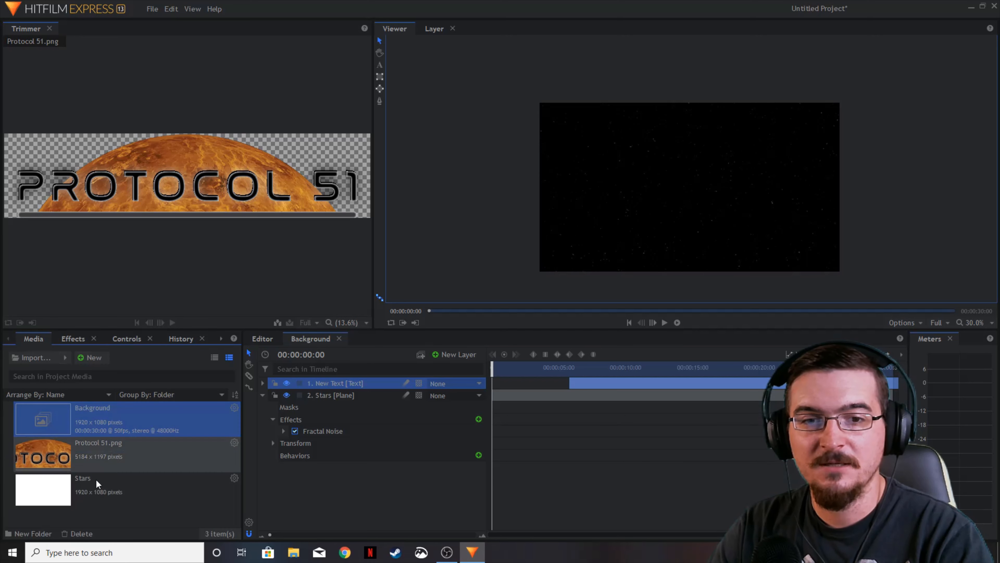
left_click(262, 395)
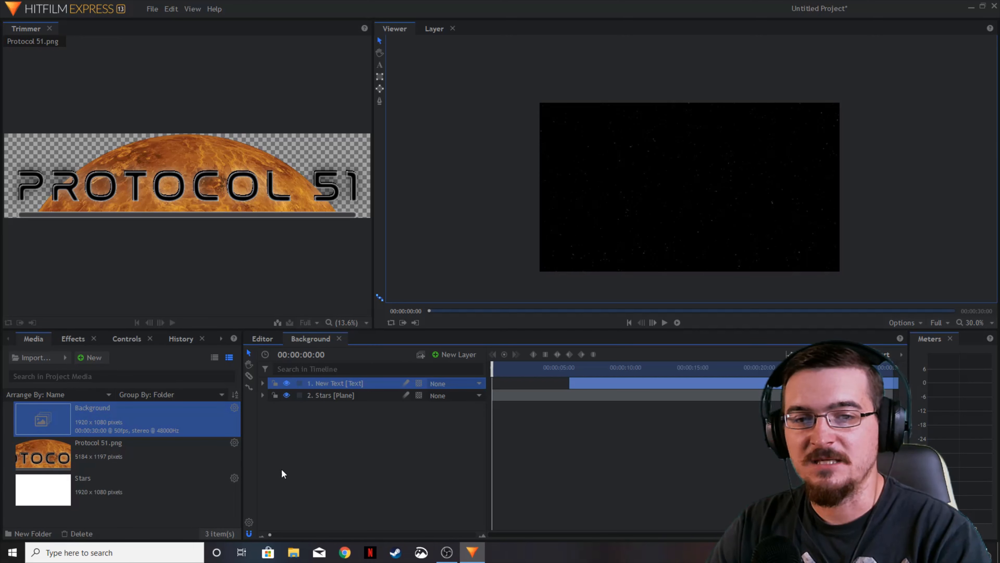
left_click_drag(91, 453, 332, 390)
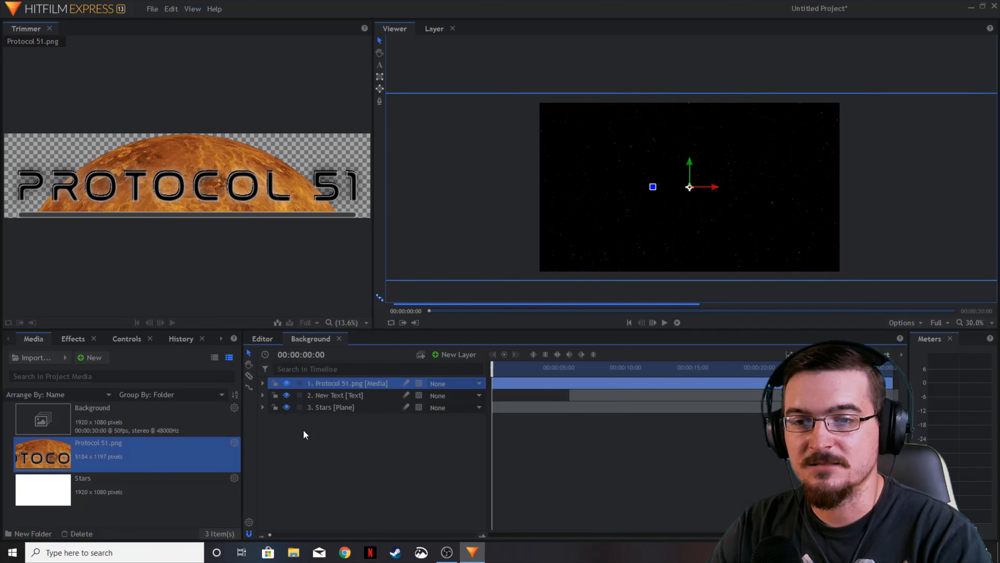
Step: Scale the Protocol 51 logo down proportionally so it fits inside the frame with a small margin on each side
scroll(703, 191, "down", 2)
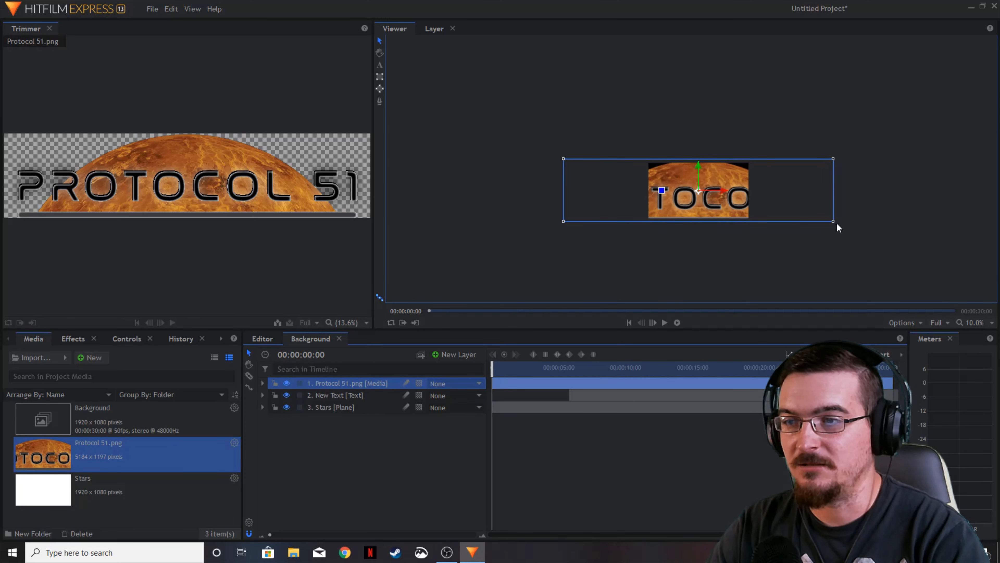
left_click(833, 221)
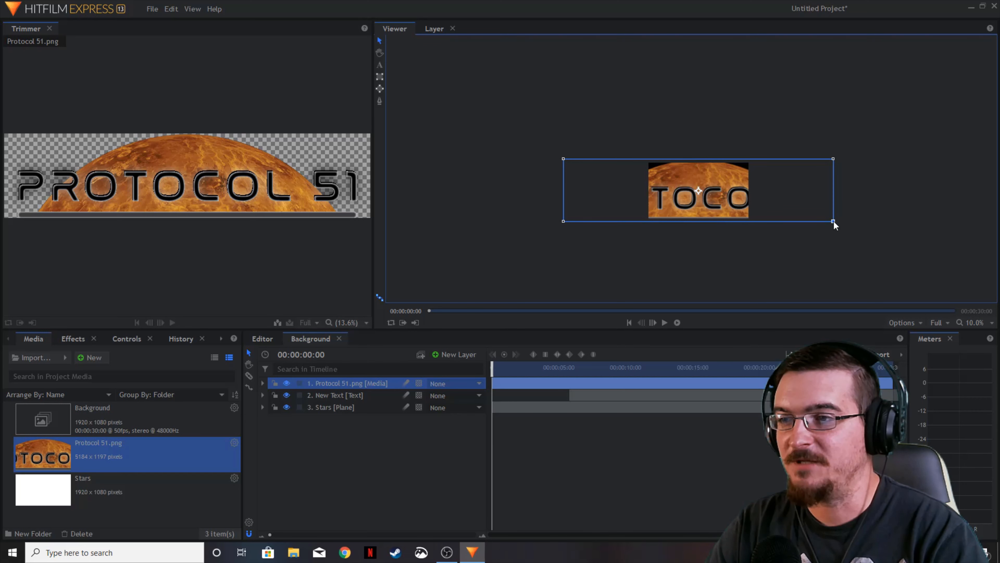
left_click_drag(833, 221, 744, 206)
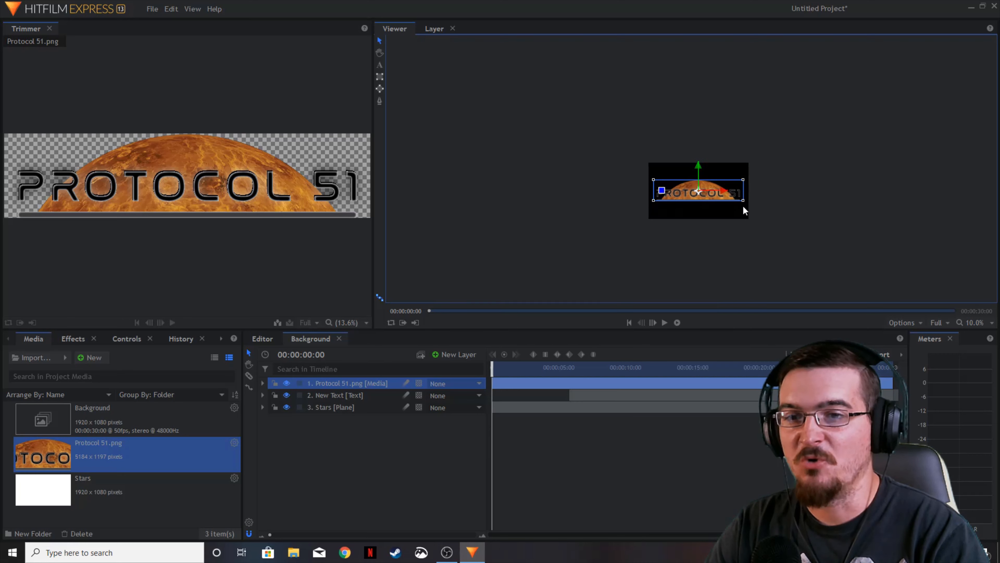
scroll(743, 205, "up", 3)
left_click_drag(695, 224, 775, 264)
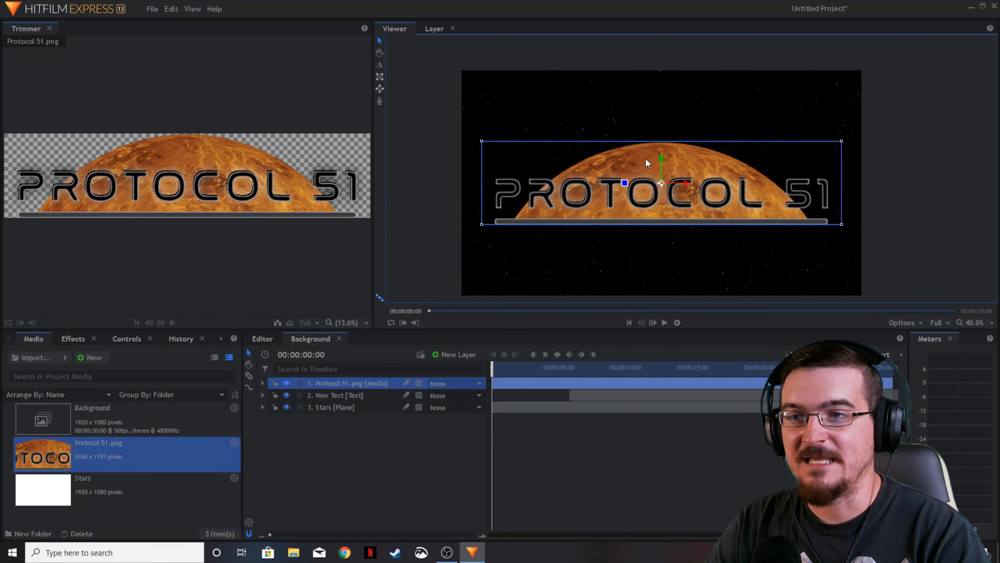
mouse_move(840, 224)
left_mouse_down()
mouse_move(764, 215)
mouse_move(771, 256)
mouse_move(820, 225)
mouse_move(760, 228)
mouse_move(808, 219)
mouse_move(758, 211)
mouse_move(772, 226)
mouse_move(844, 226)
mouse_move(799, 217)
mouse_move(830, 216)
left_mouse_up()
scroll(829, 215, "down", 5)
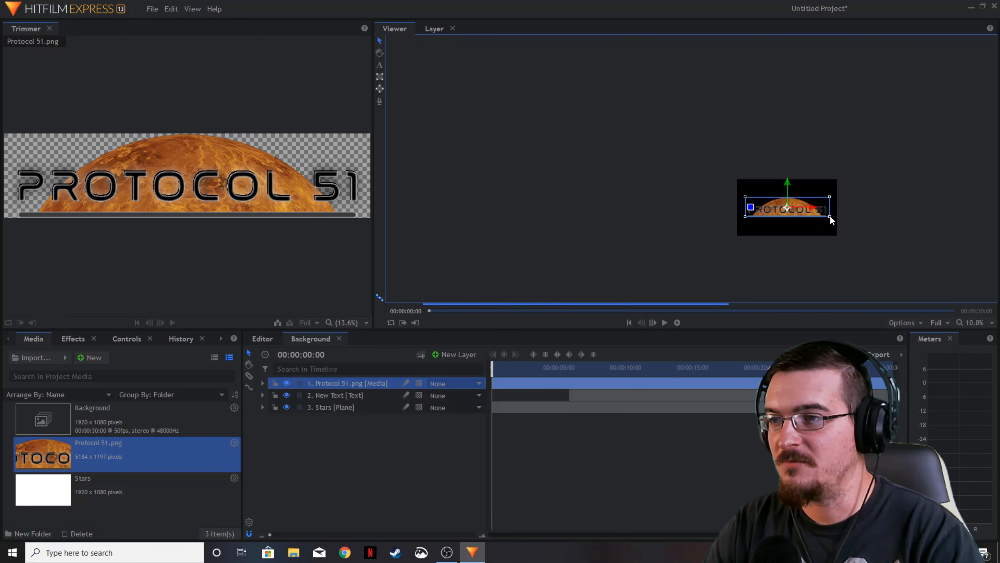
scroll(742, 221, "up", 5)
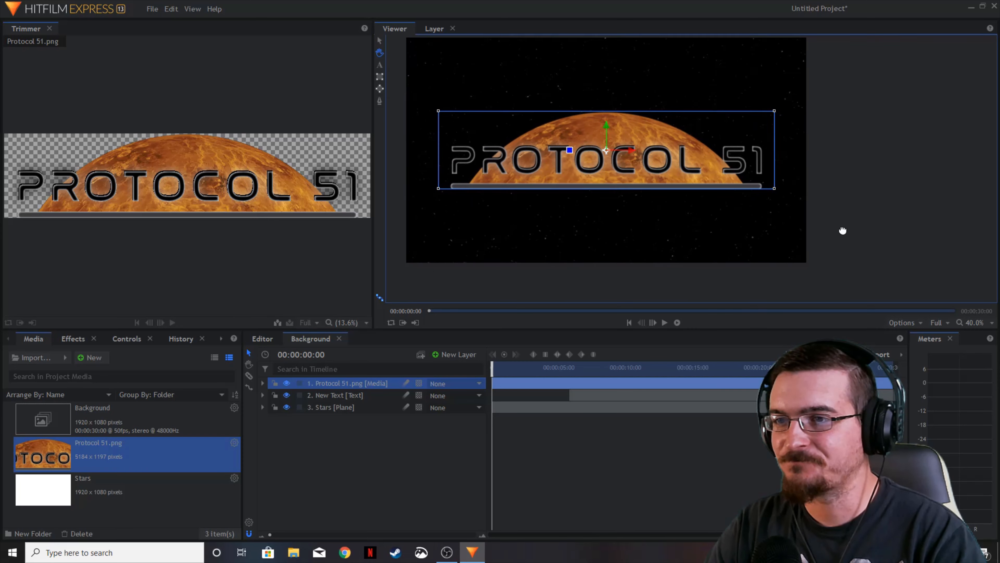
scroll(709, 179, "up", 1)
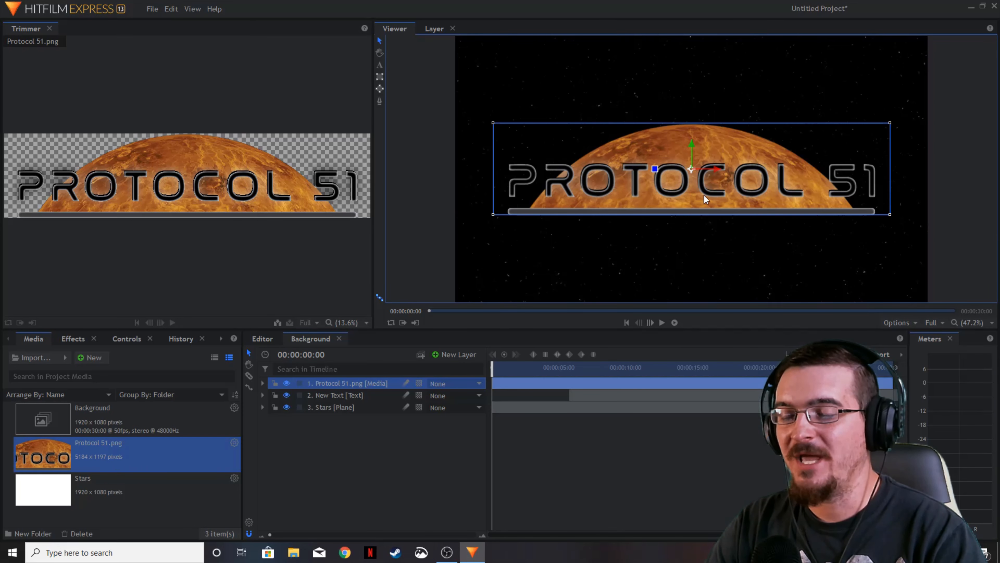
scroll(705, 196, "down", 1)
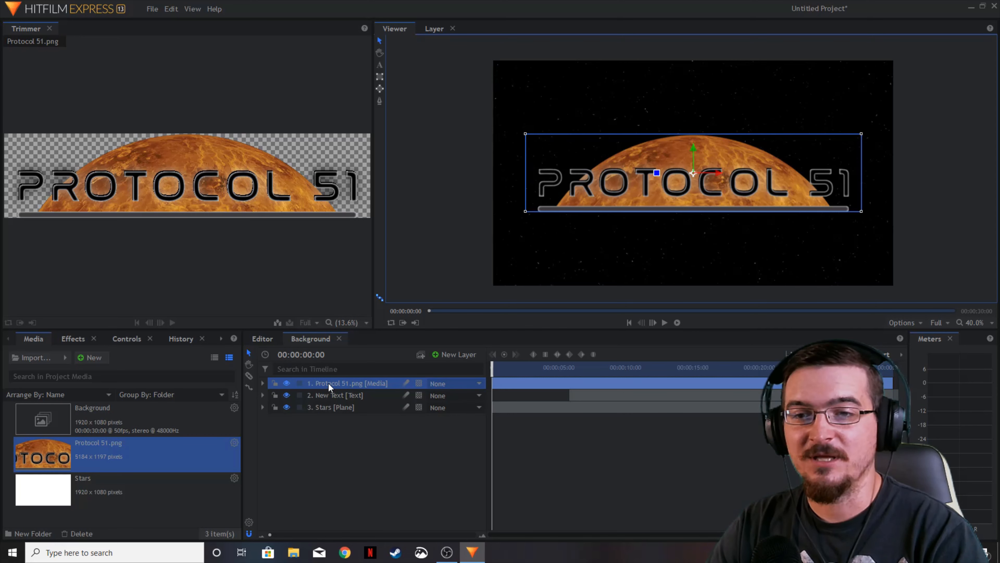
Step: Convert the Protocol 51.png layer to 3D and add a camera to the composite shot
left_click(420, 382)
left_click(437, 411)
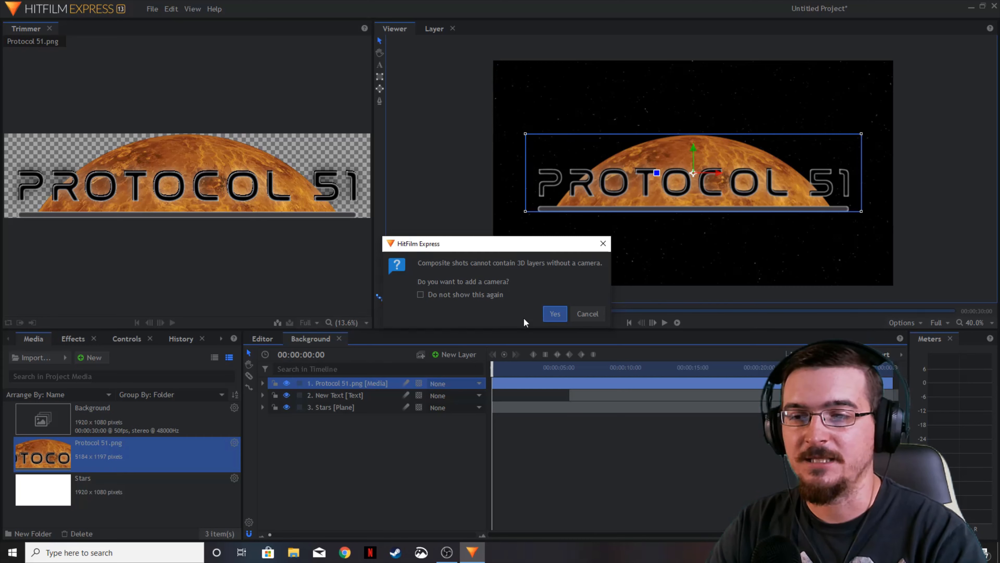
left_click(552, 313)
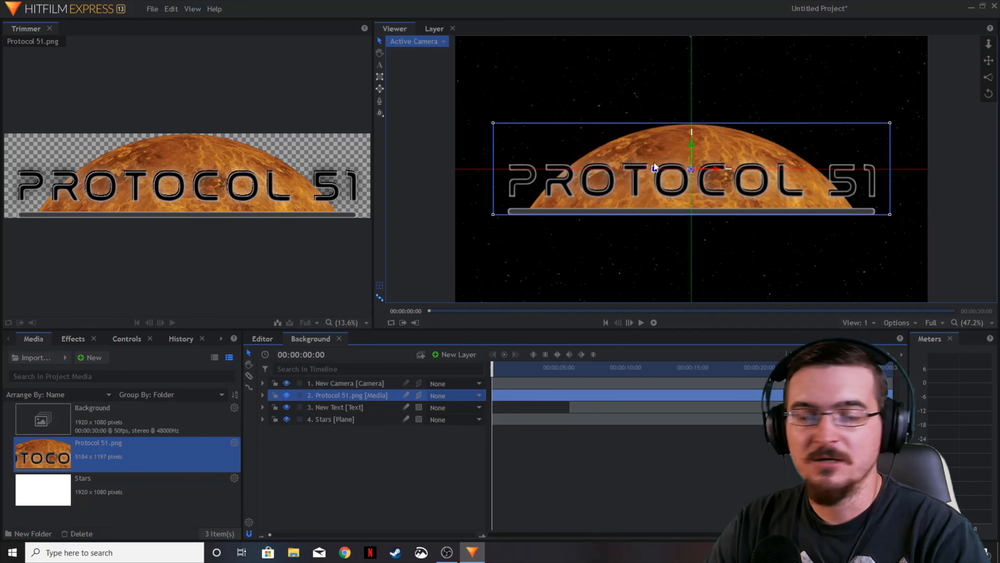
scroll(738, 223, "down", 4)
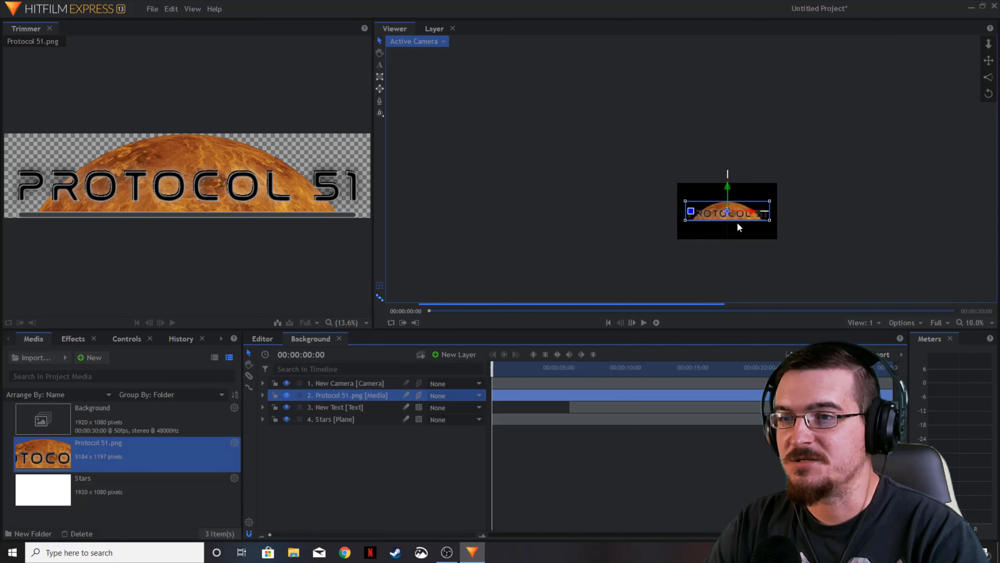
Step: Scale the viewer to fit the composite frame and split it into two views
scroll(738, 223, "up", 3)
left_click(982, 324)
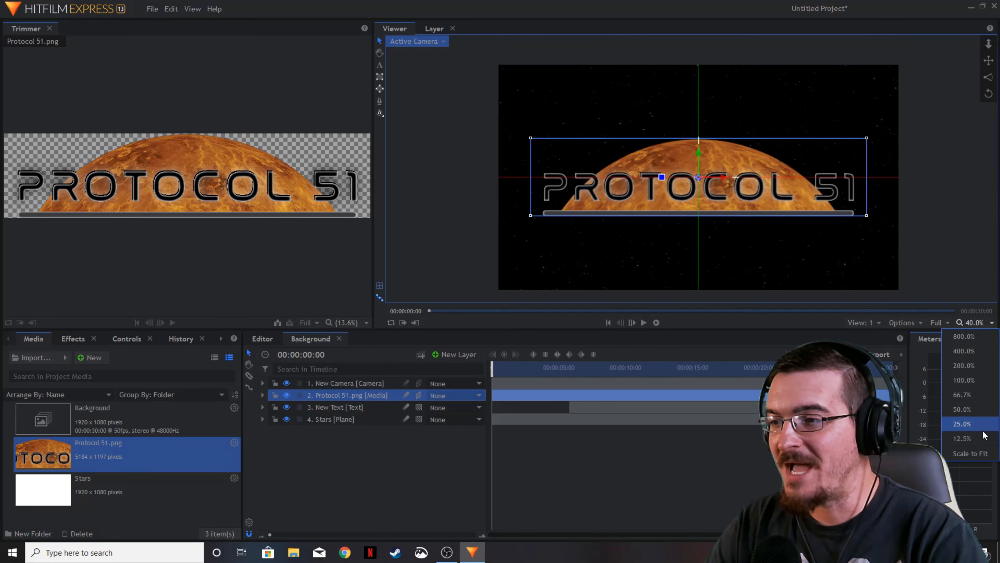
left_click(982, 454)
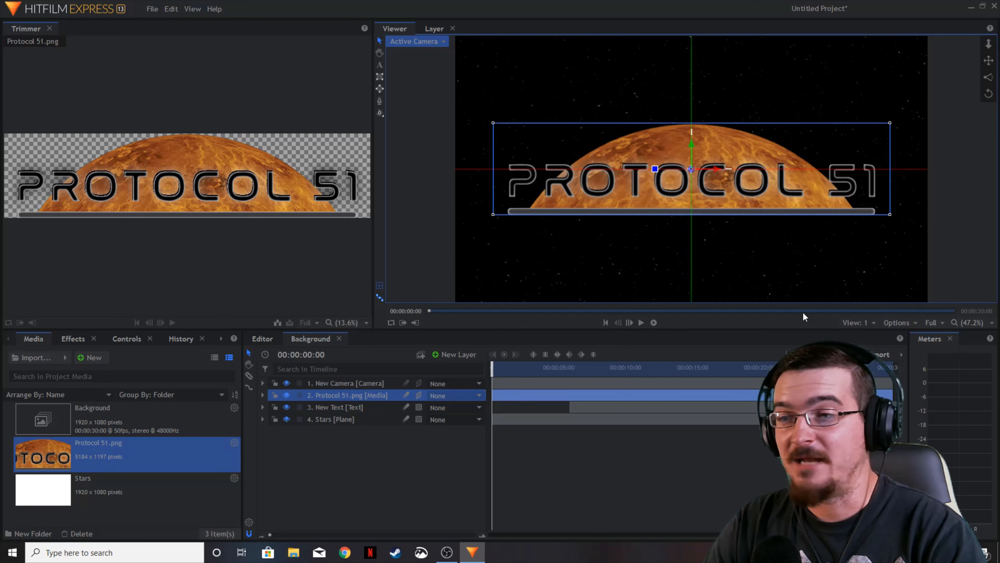
left_click(853, 322)
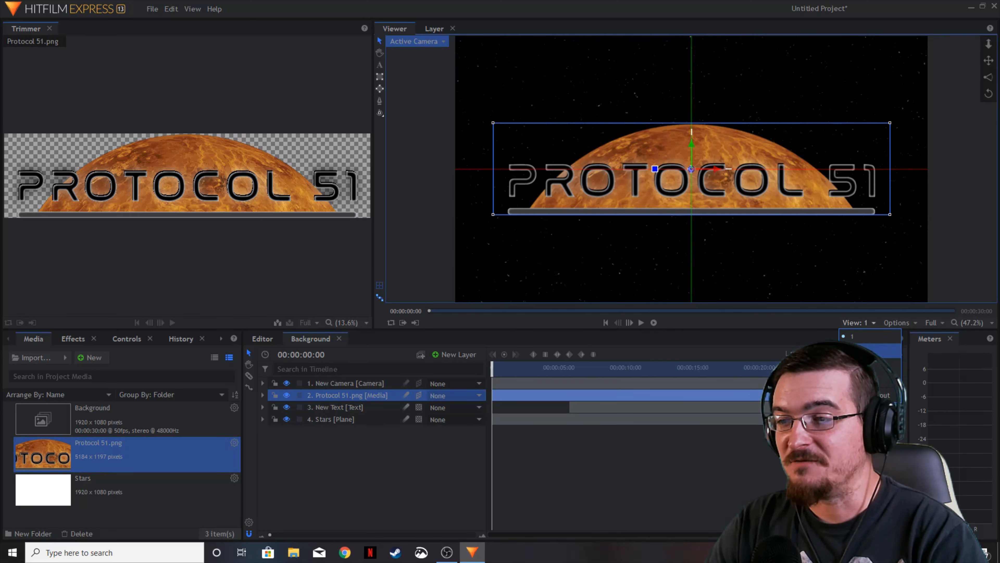
left_click(853, 348)
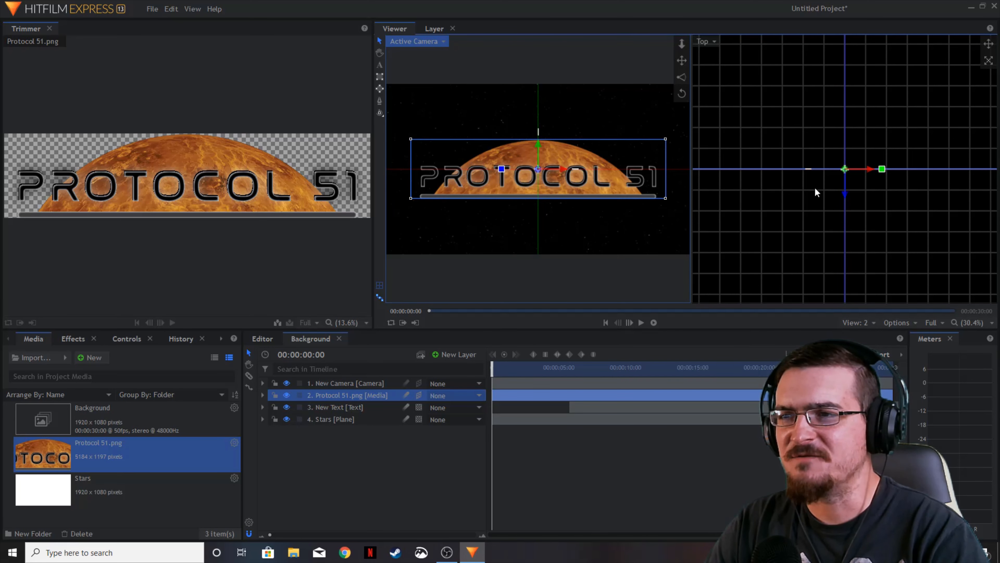
Step: Change the second view from Top to Left and frame the Protocol 51 logo from the side
scroll(814, 187, "down", 2)
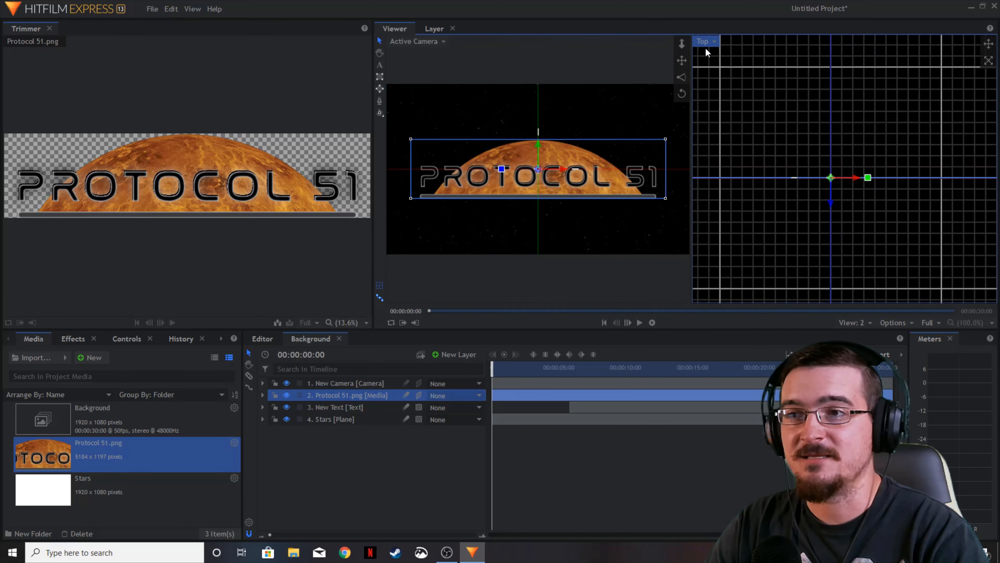
scroll(859, 193, "down", 2)
scroll(859, 194, "down", 1)
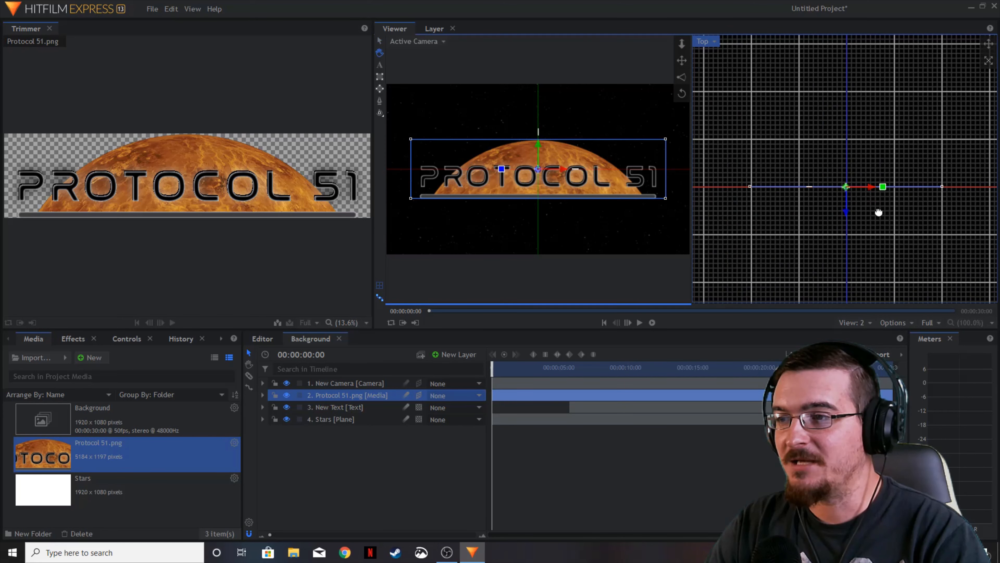
mouse_move(878, 213)
left_mouse_down()
mouse_move(871, 183)
mouse_move(862, 191)
mouse_move(878, 214)
left_mouse_up()
scroll(859, 187, "up", 3)
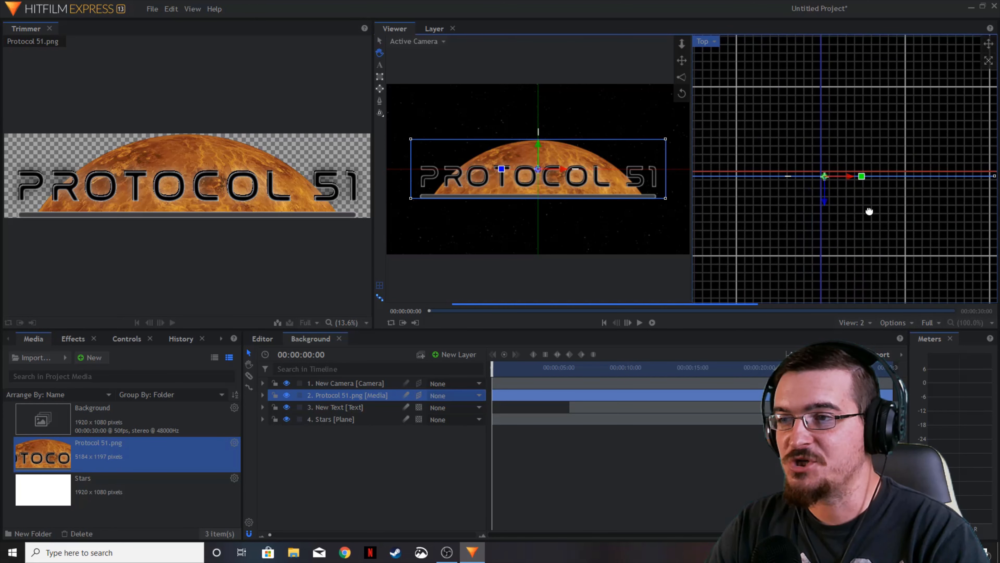
left_click(715, 42)
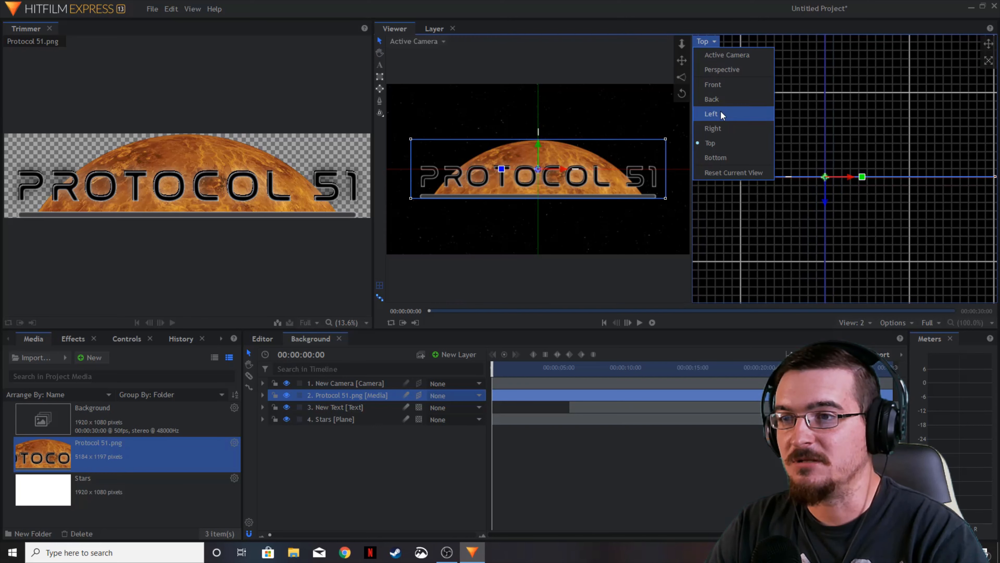
left_click(712, 114)
scroll(829, 201, "down", 2)
scroll(829, 197, "down", 3)
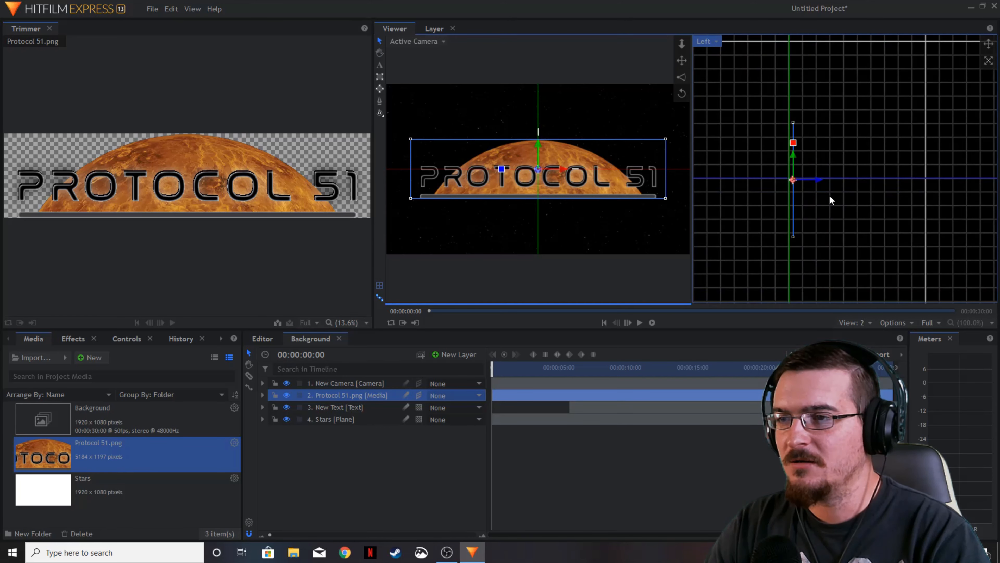
Step: Select the New Camera layer and examine its placement relative to the logo in the Left view
left_click(578, 281)
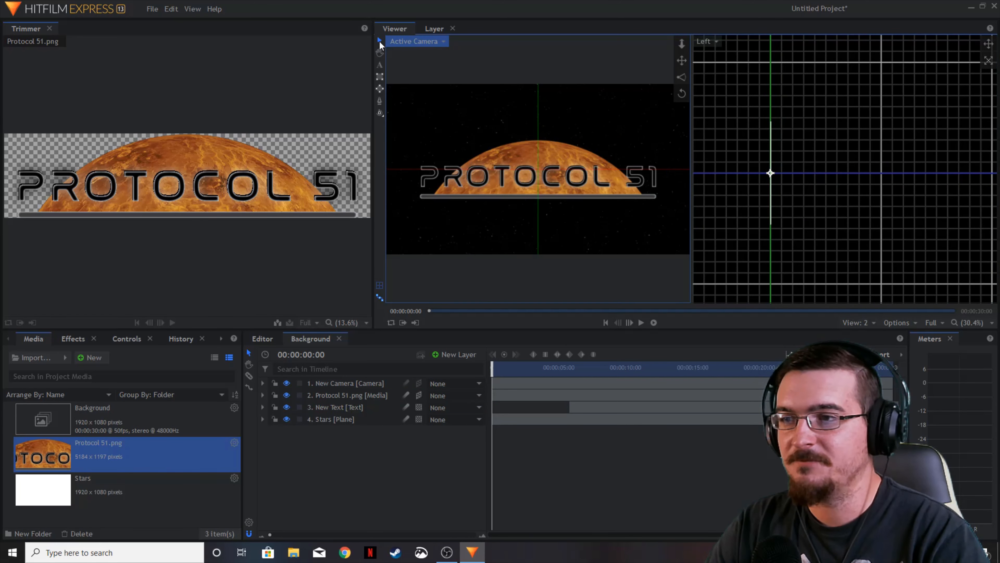
left_click(864, 199)
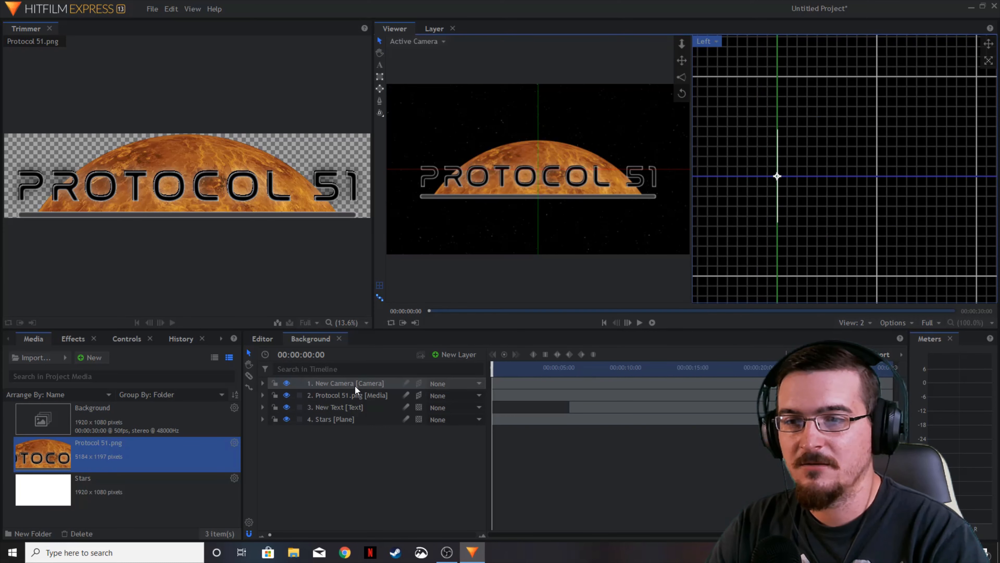
left_click(354, 383)
scroll(800, 209, "down", 1)
scroll(799, 205, "down", 3)
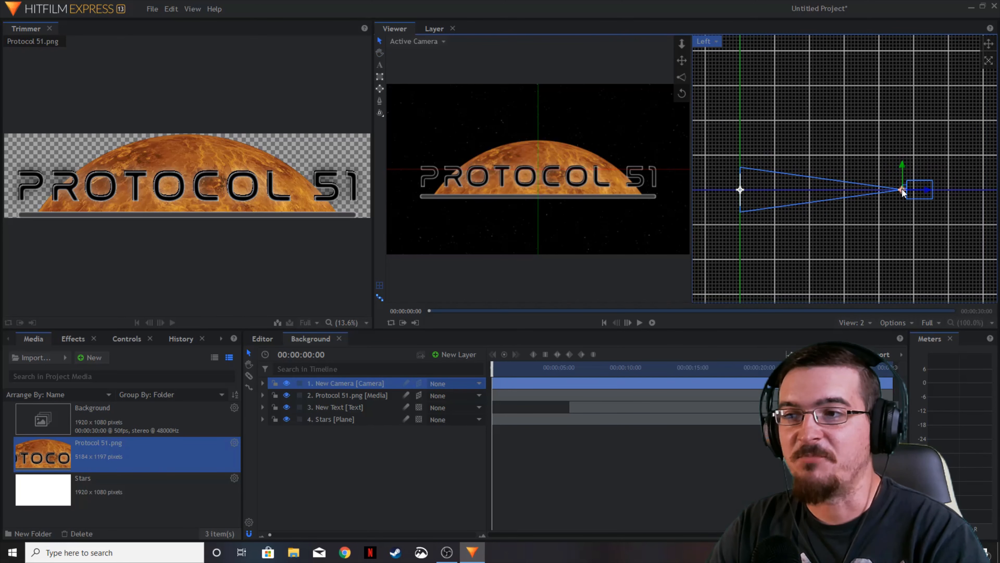
mouse_move(902, 189)
left_mouse_down()
mouse_move(902, 172)
mouse_move(902, 206)
mouse_move(920, 190)
mouse_move(891, 190)
mouse_move(912, 190)
mouse_move(899, 188)
left_mouse_up()
left_click(903, 189)
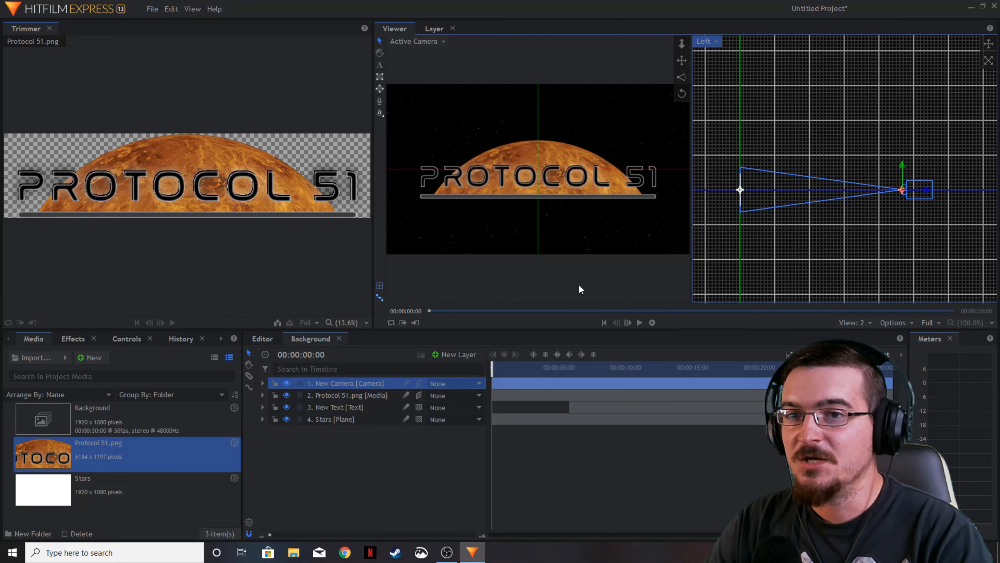
Step: Move the Protocol 51 logo along the Z axis to about 1876.8, just past the camera and out of its sight
left_click(743, 194)
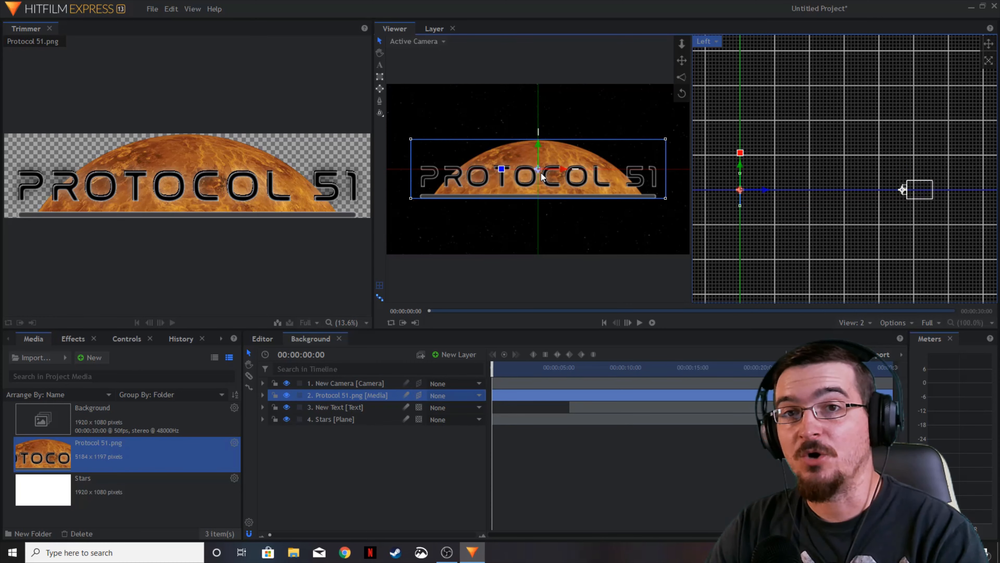
left_click_drag(765, 189, 919, 193)
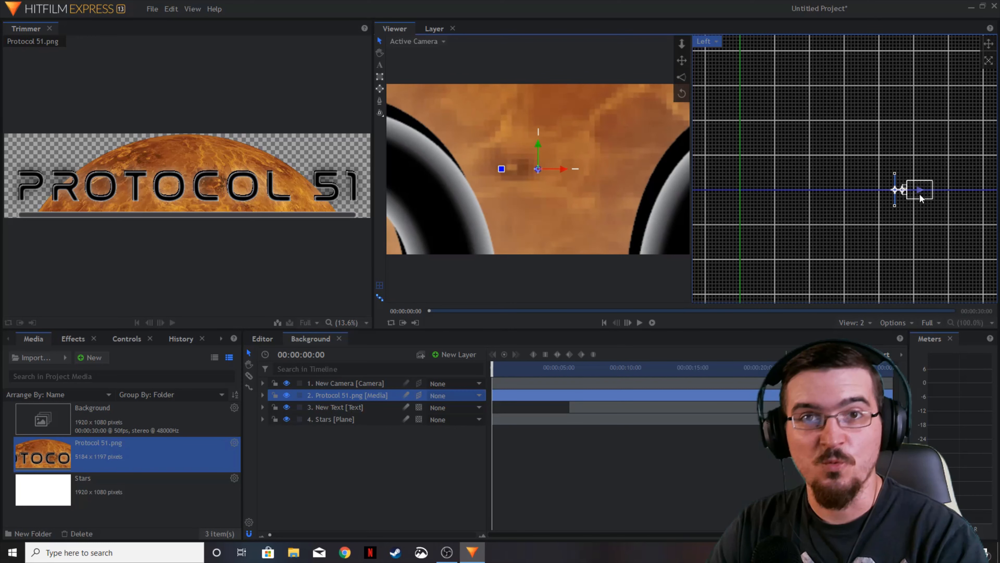
left_click_drag(920, 193, 927, 194)
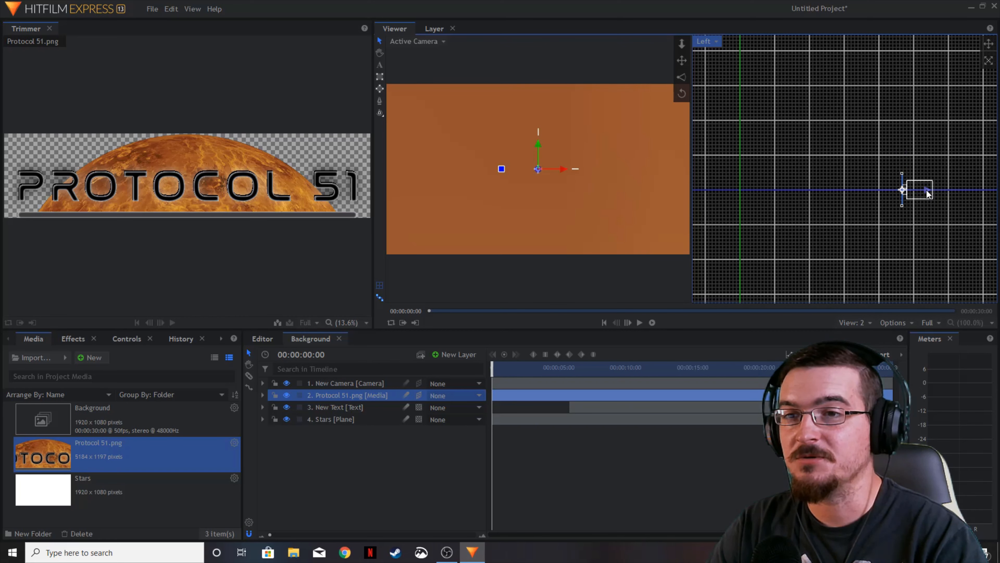
left_click_drag(927, 191, 928, 190)
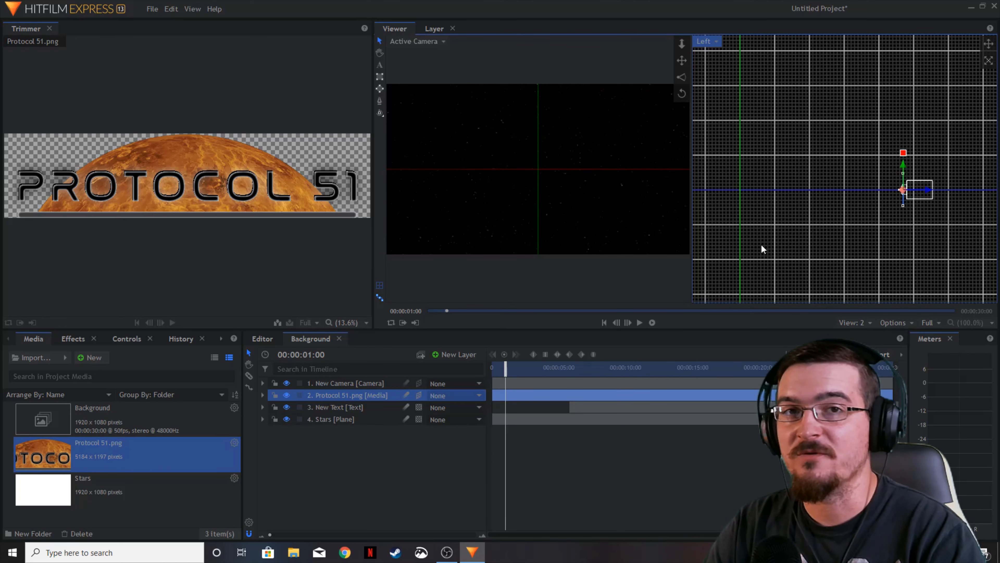
Step: Enable keyframing for the Protocol 51.png layer's Position at 00:00:00:00
left_click_drag(507, 368, 492, 368)
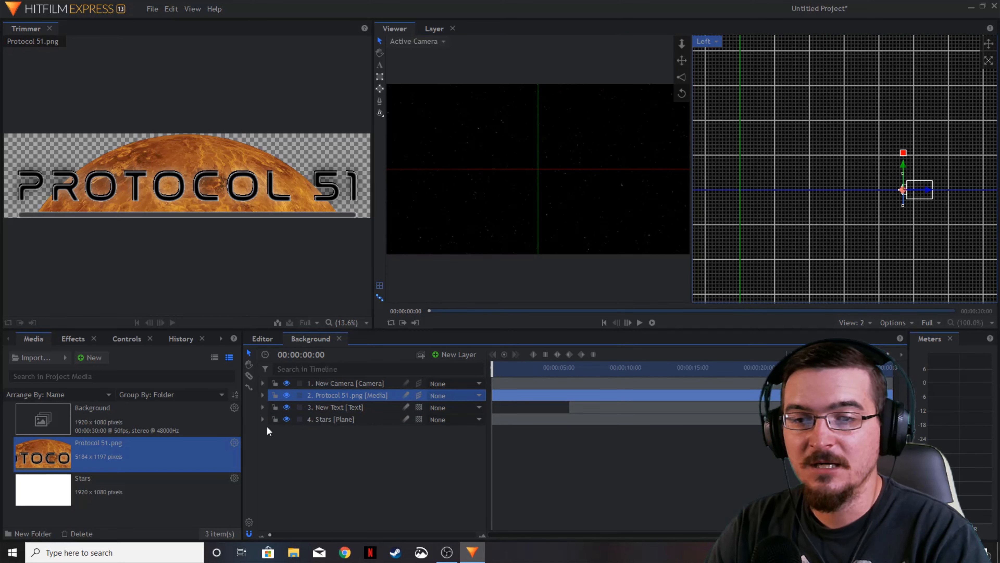
left_click(263, 395)
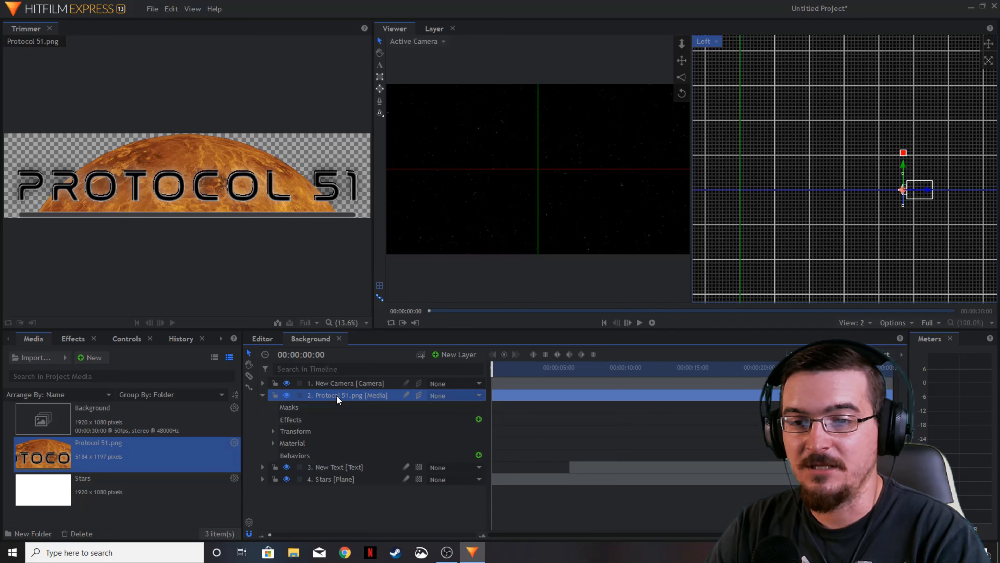
left_click(272, 430)
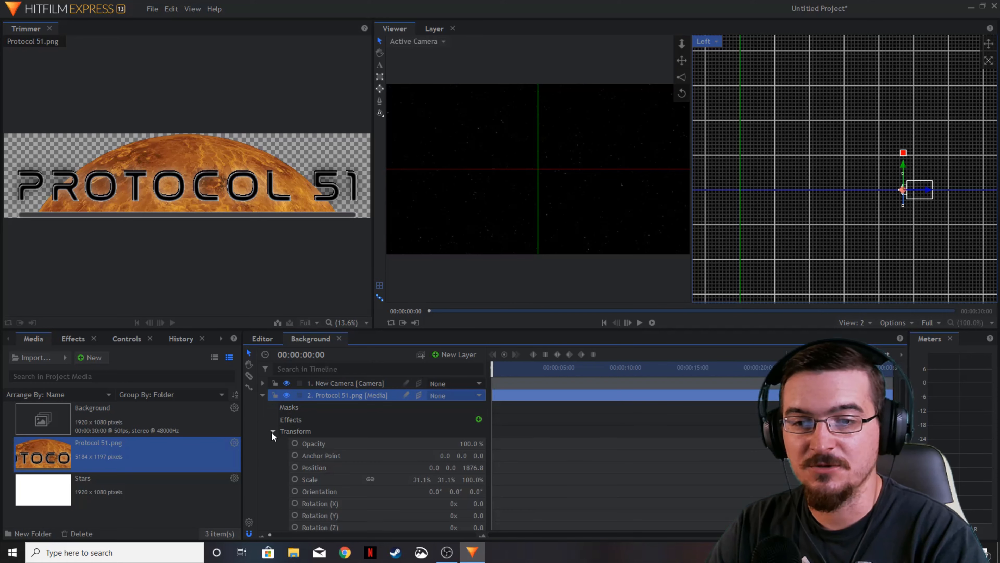
scroll(282, 458, "down", 2)
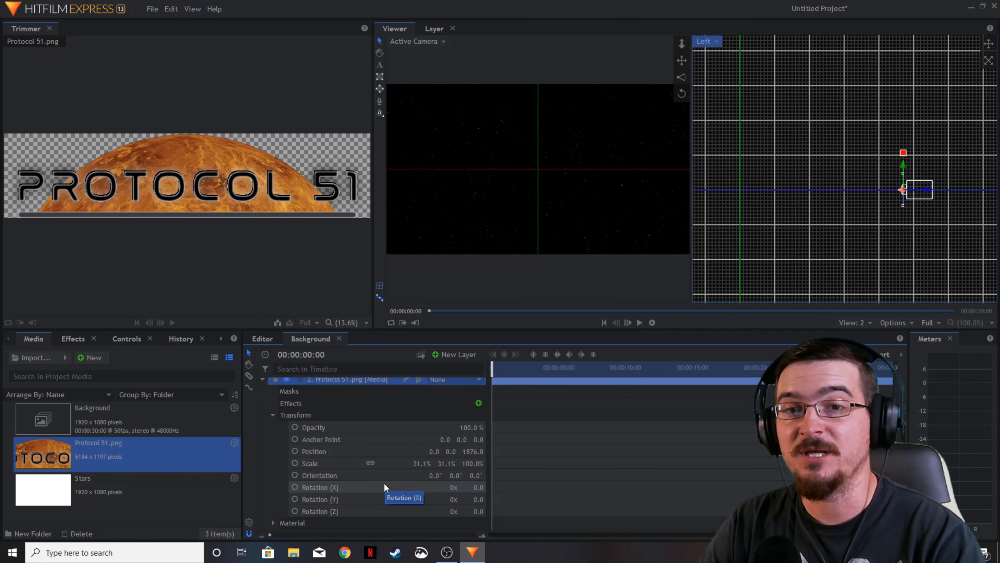
scroll(384, 482, "down", 1)
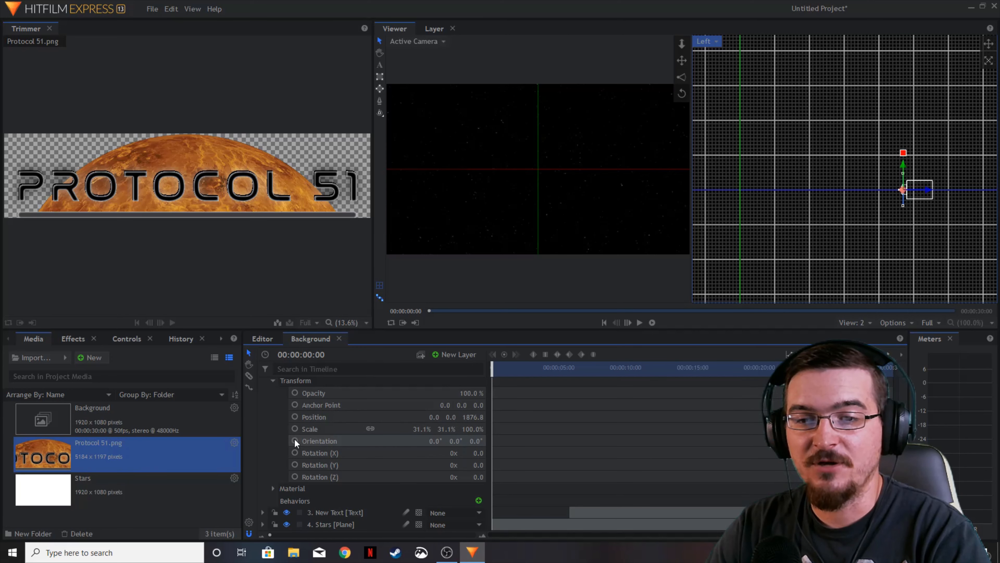
left_click(295, 416)
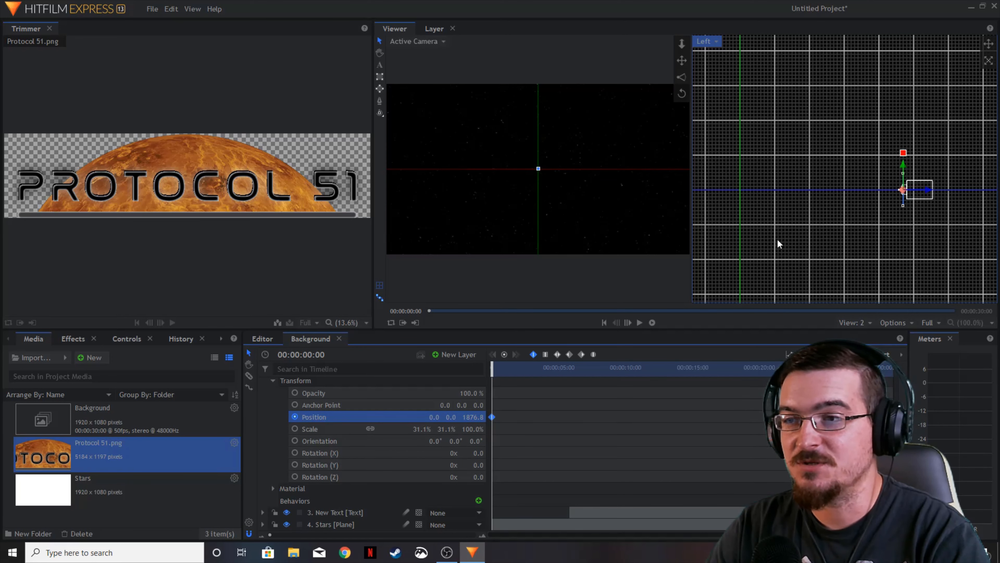
Step: Go to 00:00:01:00 and move the logo back along the Z axis to position 0, 0, 0
left_click(310, 354)
type("1")
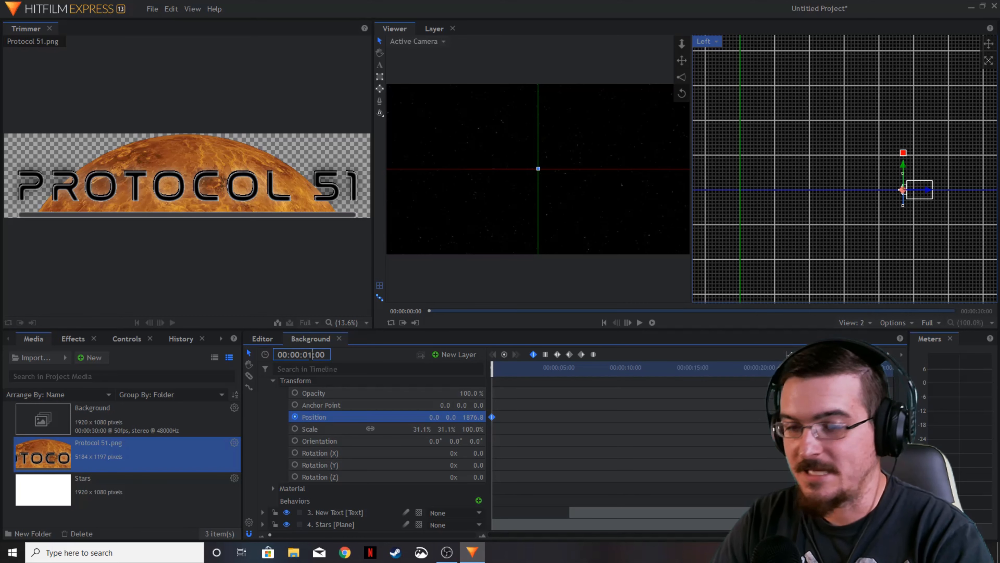
key("Return")
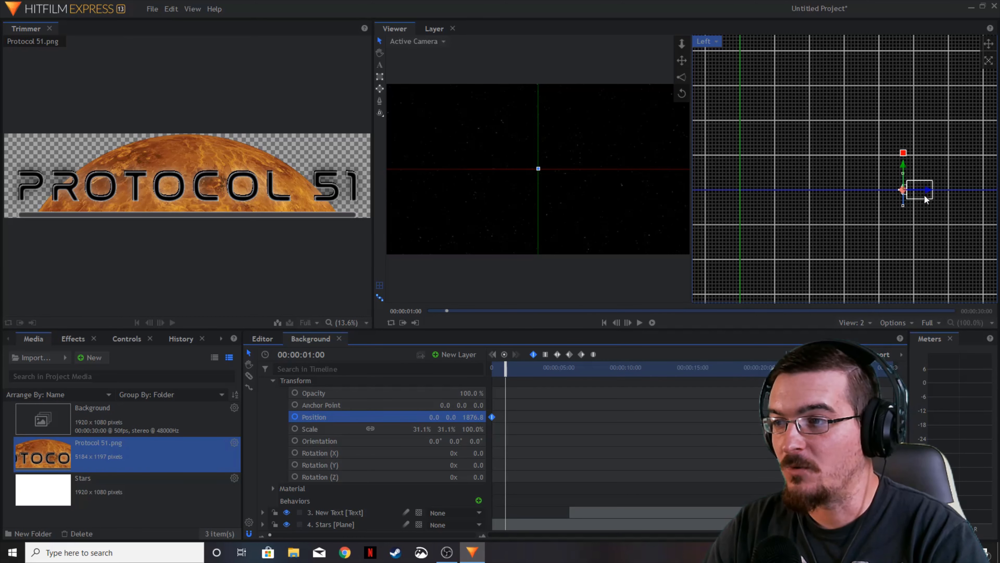
left_click_drag(928, 190, 765, 193)
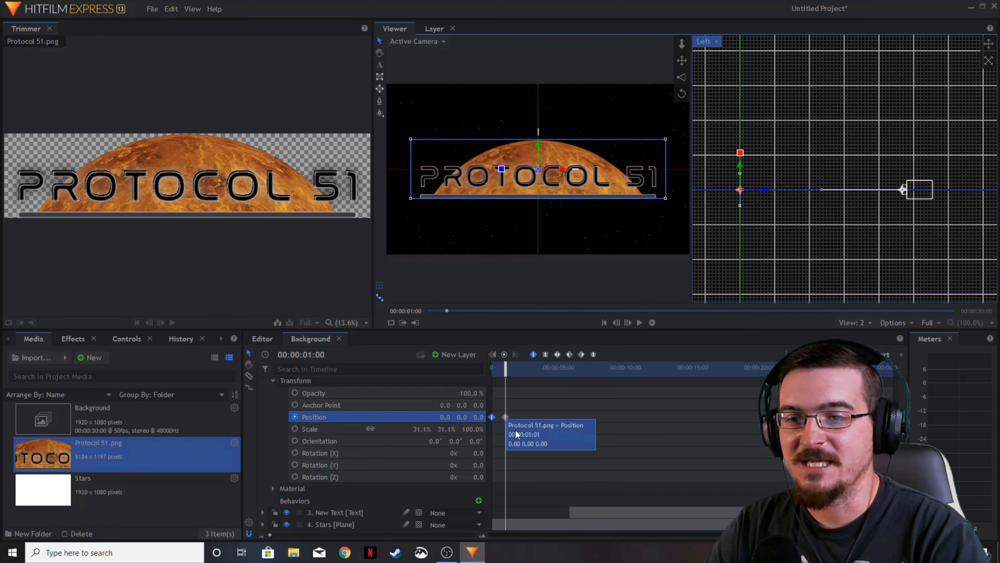
Step: Play the logo's fly-in animation from the start and return the playhead to 00:00:01:00
left_click_drag(506, 369, 491, 371)
left_click(640, 324)
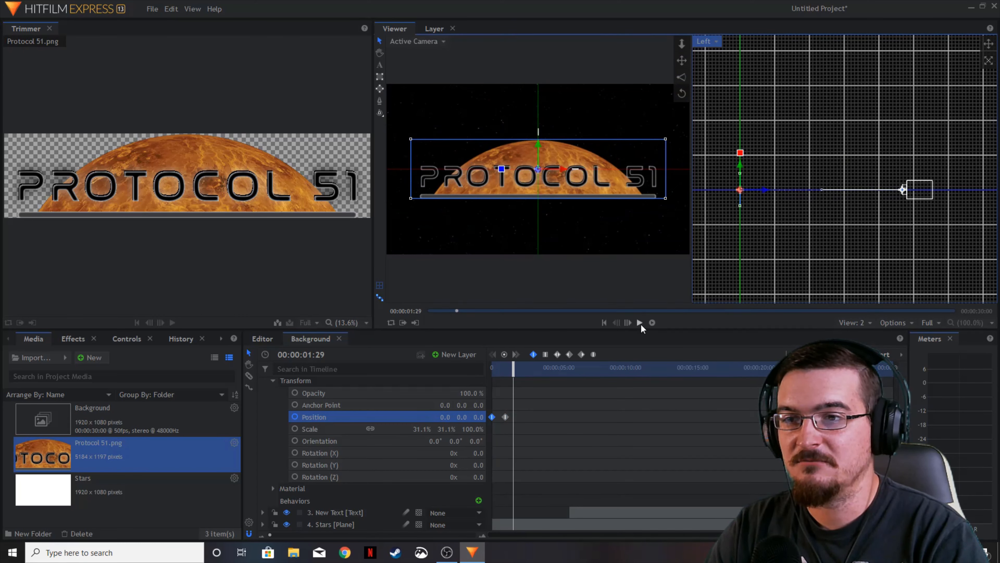
left_click_drag(513, 369, 506, 370)
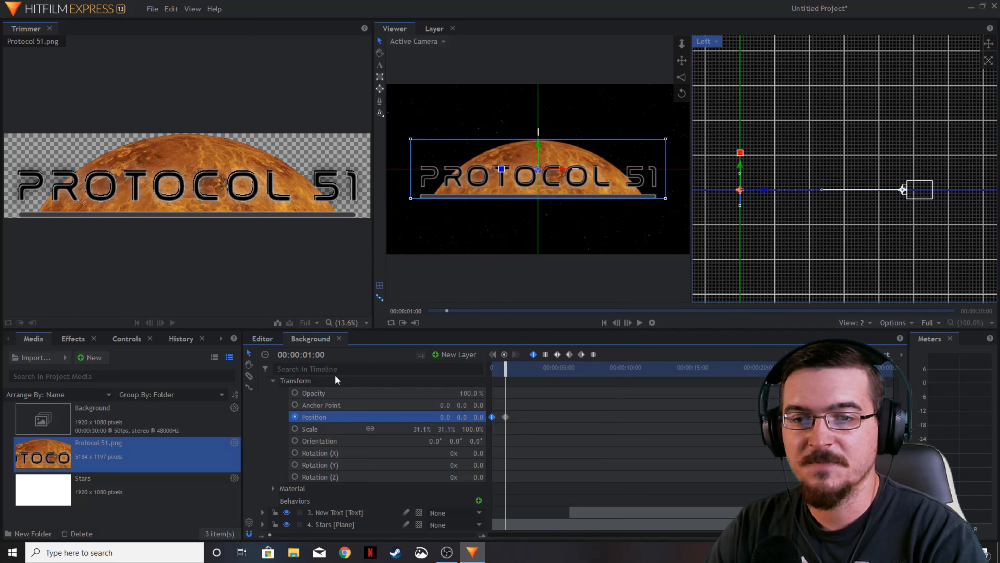
Step: Try a Position keyframe for the logo at 00:00:02:00 and delete it again
left_click(314, 354)
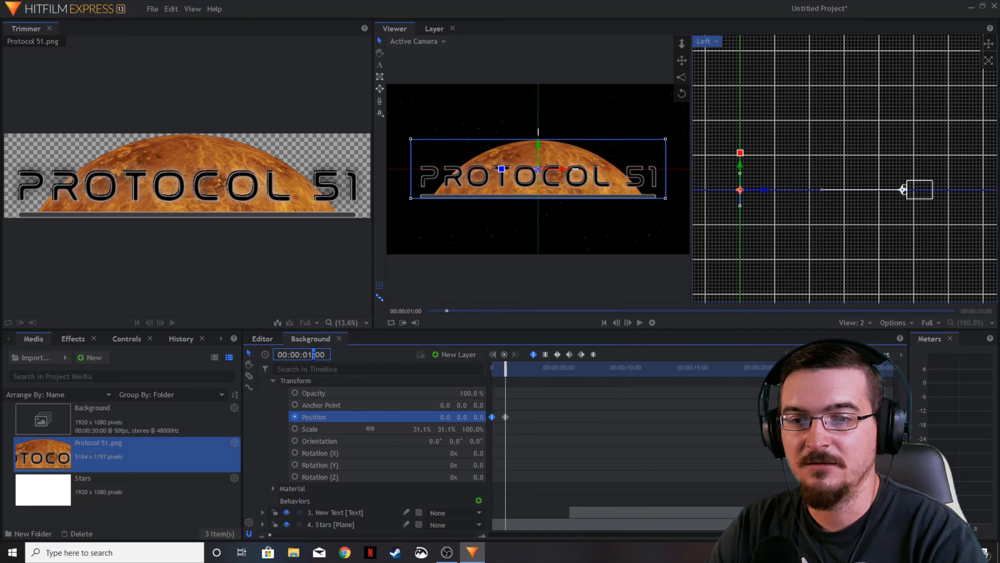
key("BackSpace")
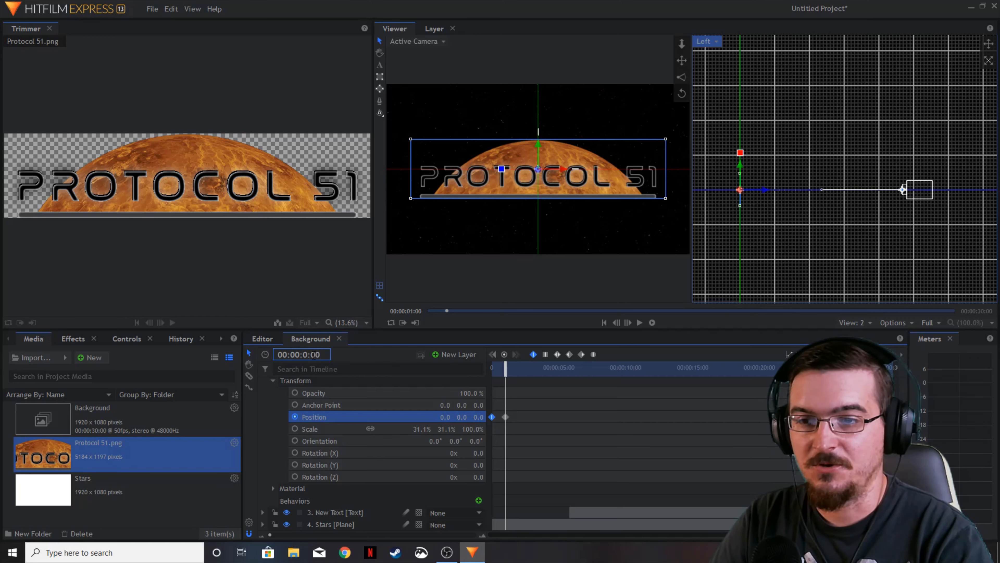
type("2")
key("Return")
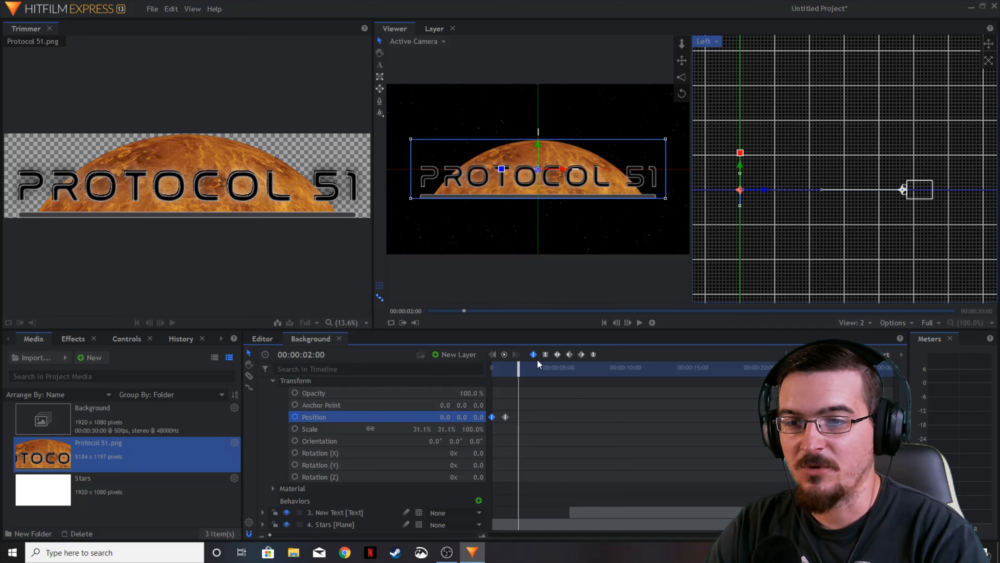
left_click(505, 355)
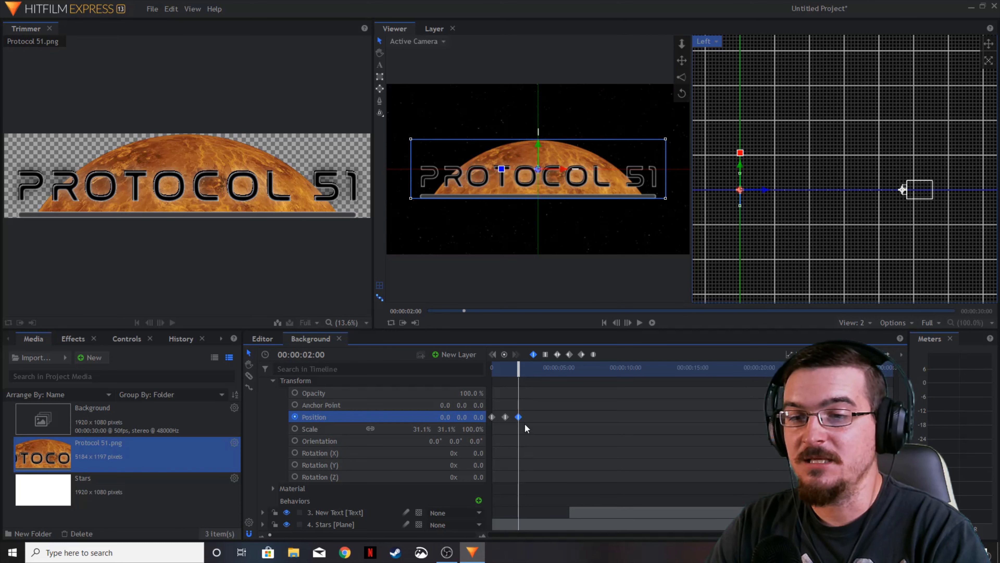
left_click_drag(519, 369, 516, 370)
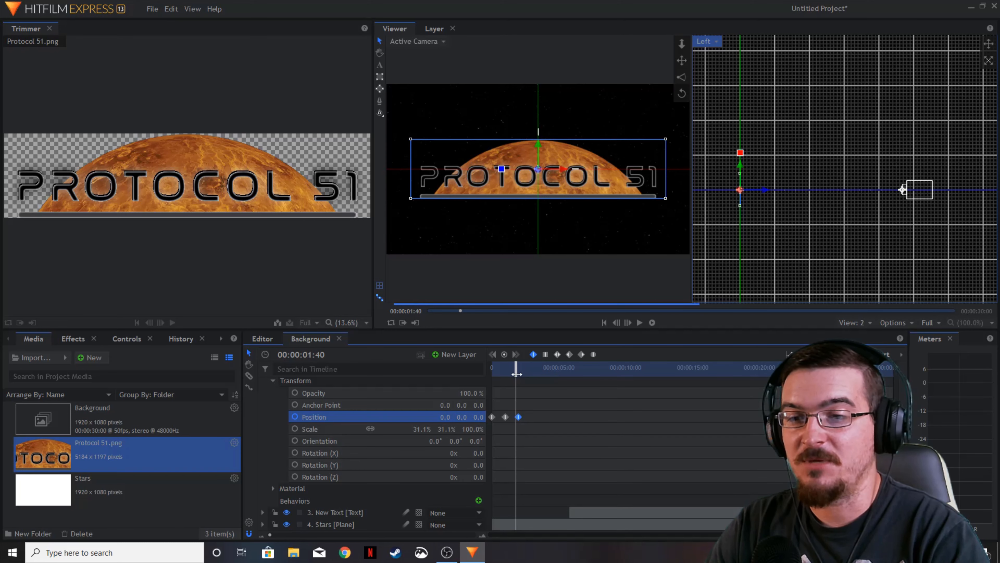
key("Delete")
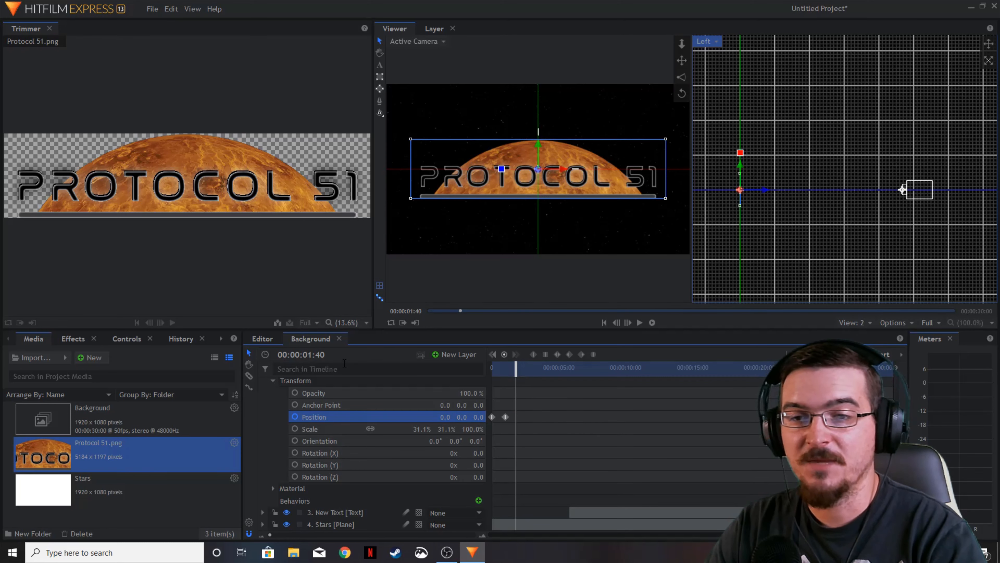
Step: Go to 00:00:04:40 and try moving the logo back along the Z axis to about -2790
left_click(309, 354)
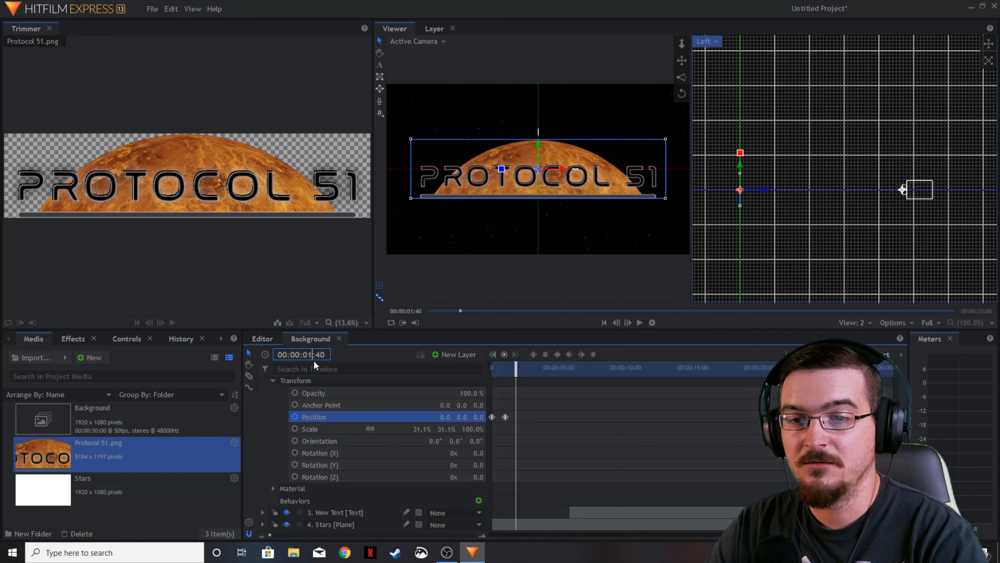
key("BackSpace")
type("4")
key("Return")
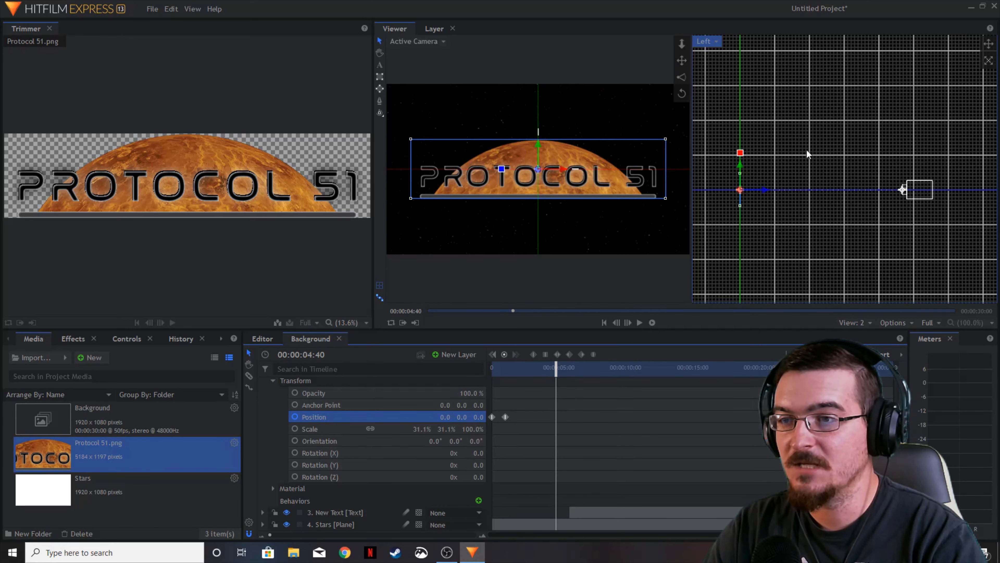
left_click_drag(727, 230, 819, 233)
scroll(818, 232, "down", 2)
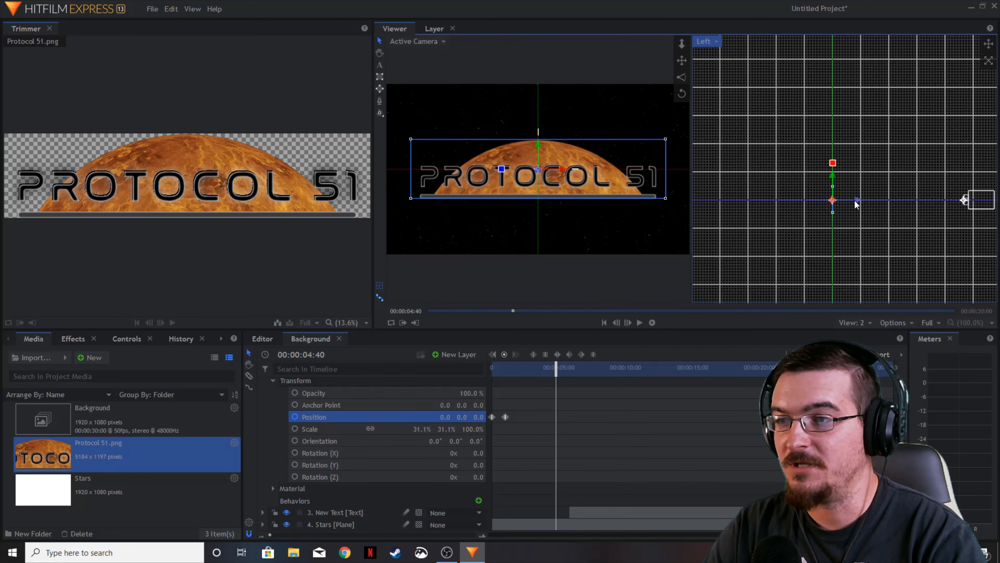
left_click_drag(857, 203, 770, 202)
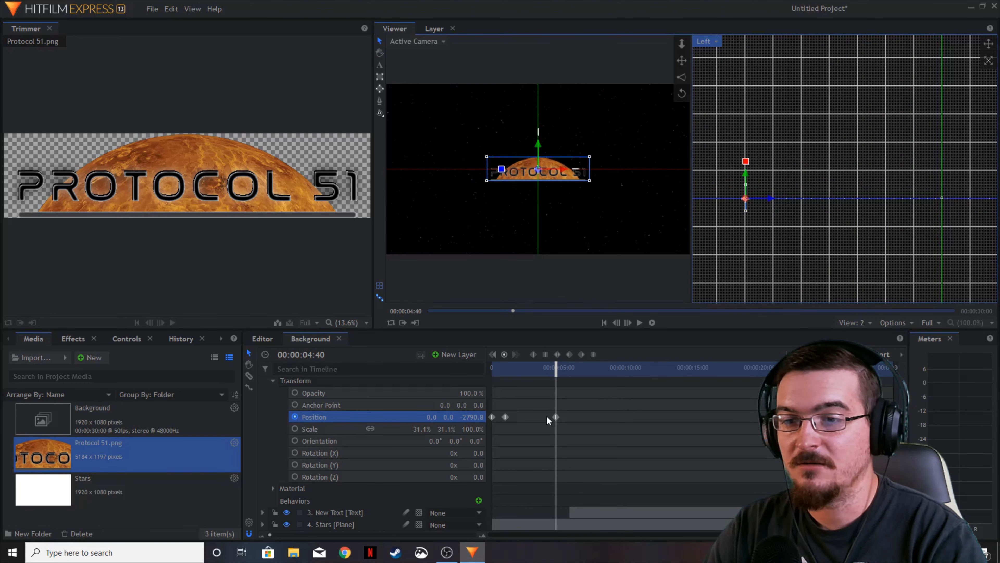
Step: Play the logo's fly-in and recede animation from 00:00:00:00 until past the last Position keyframe
left_click_drag(563, 385, 490, 384)
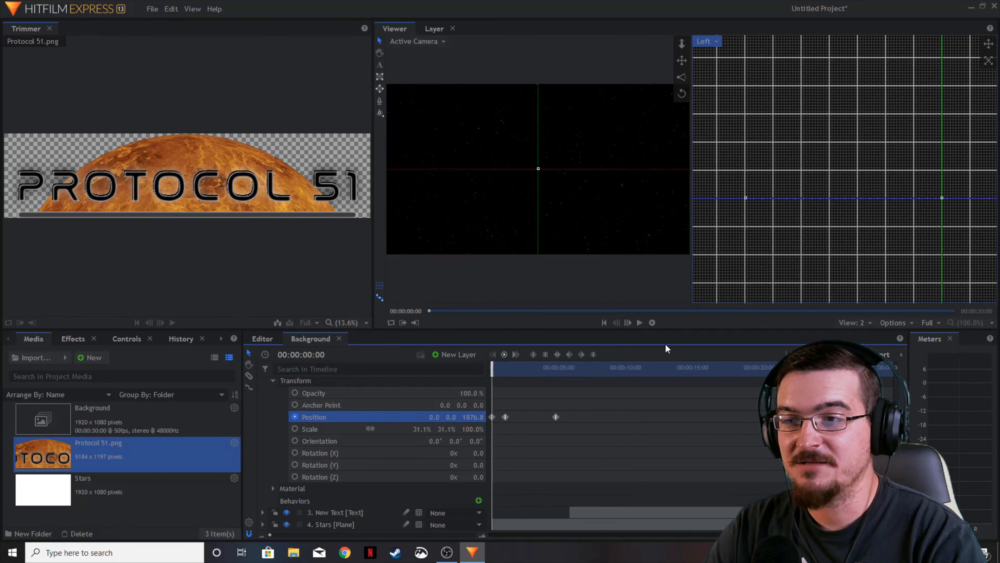
scroll(581, 197, "down", 4)
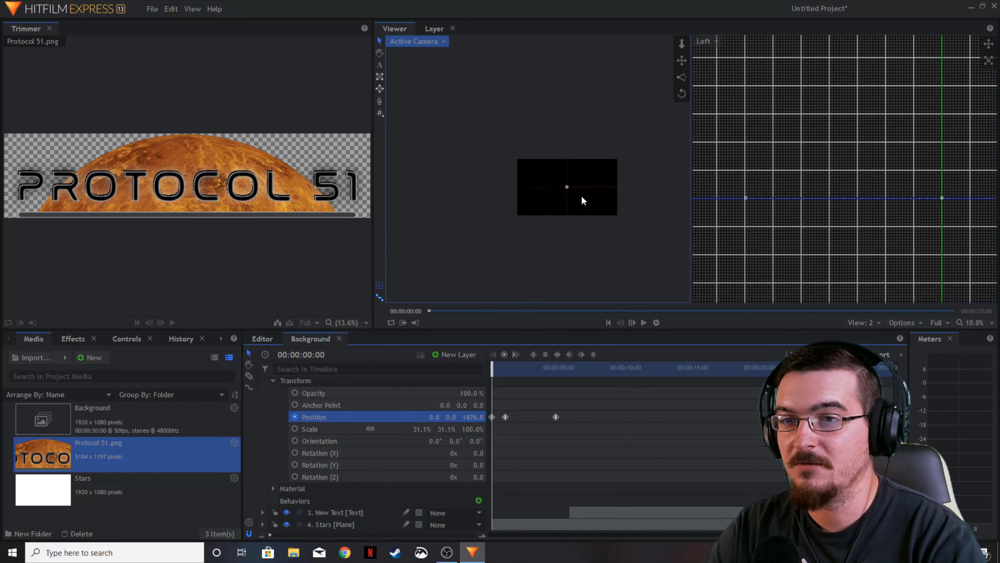
scroll(581, 195, "up", 2)
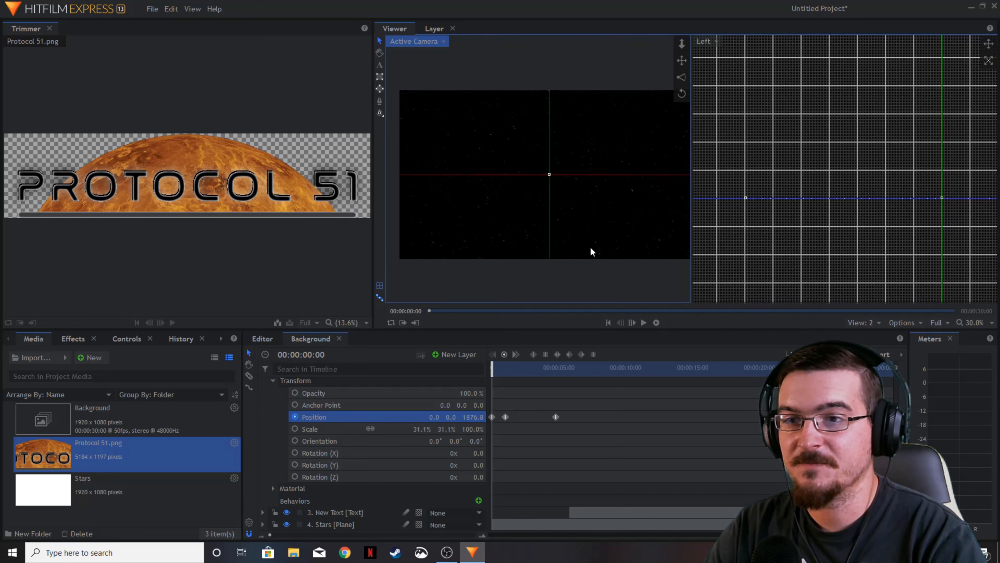
left_click(644, 322)
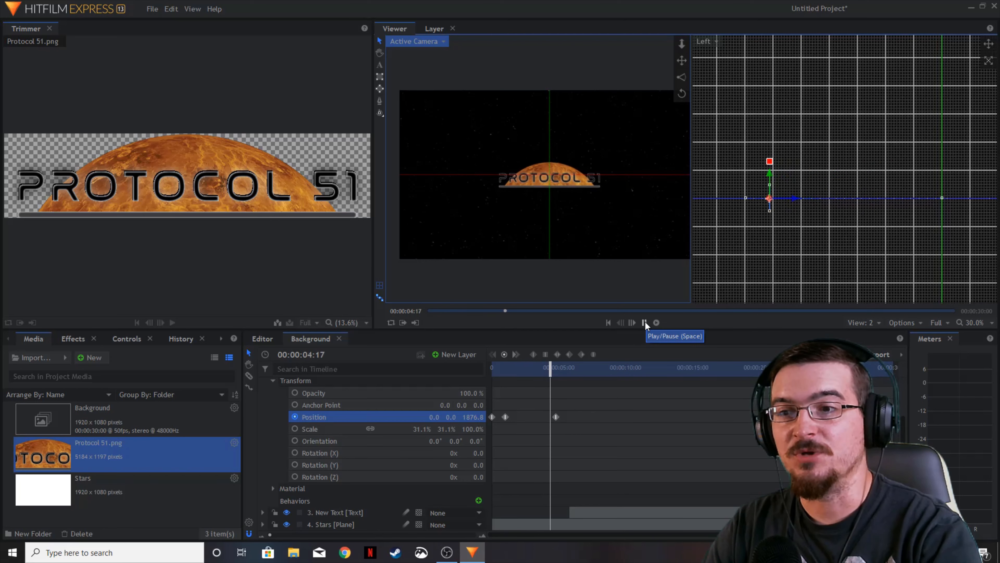
left_click(645, 323)
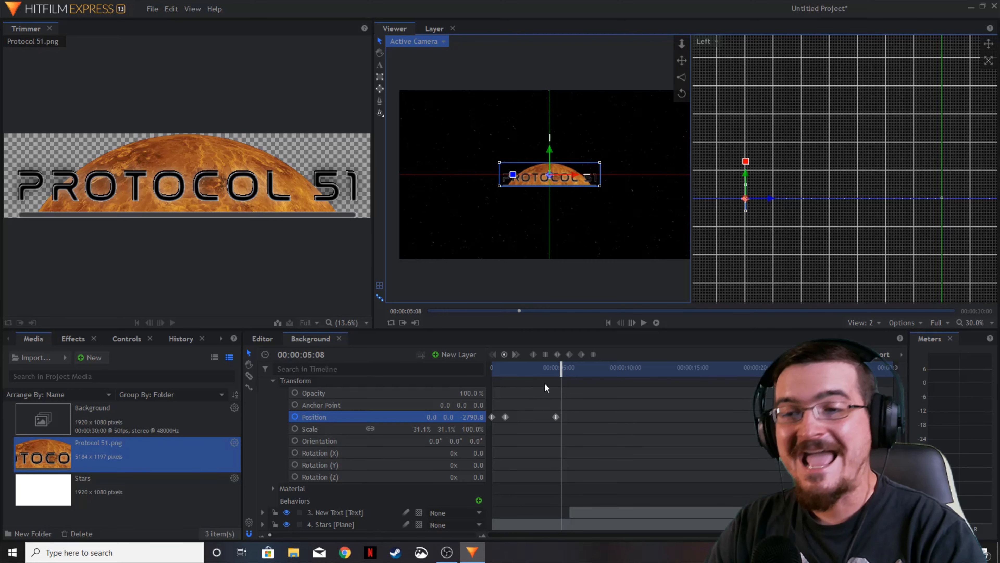
Step: Delete the logo's Position keyframe at 00:00:04:40
left_click(555, 417)
key("Delete")
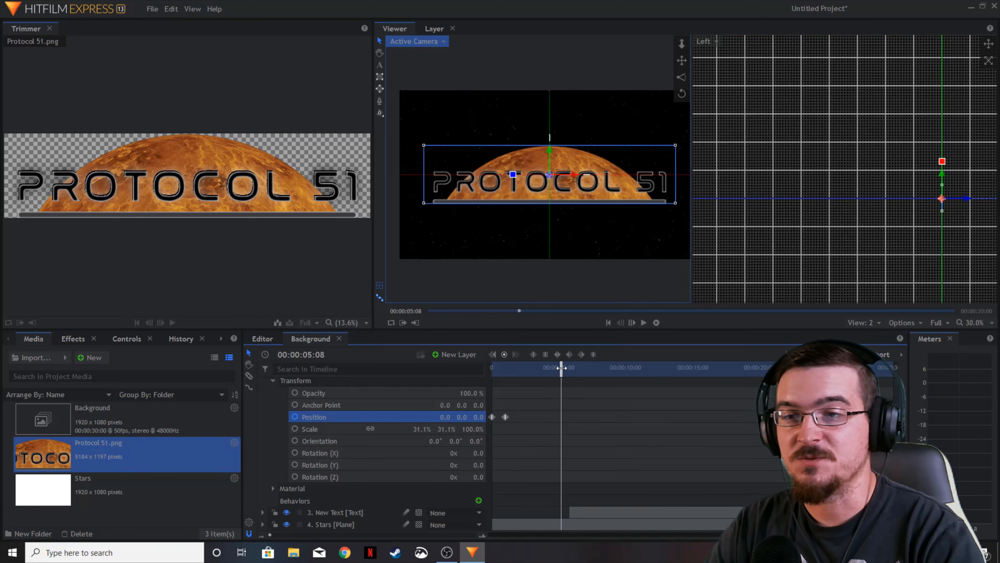
left_click_drag(862, 243, 720, 237)
scroll(724, 239, "down", 3)
left_click_drag(789, 240, 783, 238)
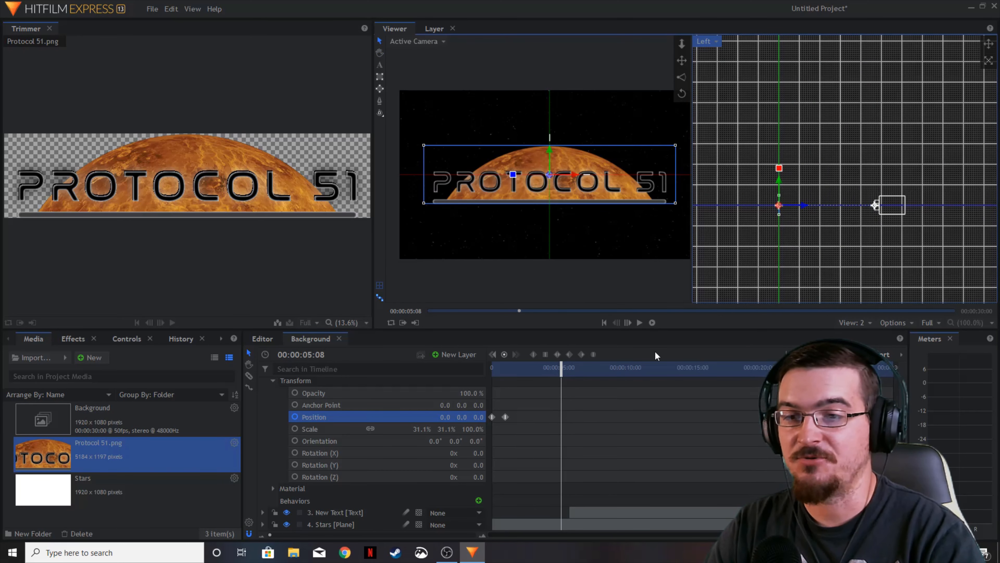
Step: Go to 00:00:02:00 and add a Position keyframe that holds the logo at 0, 0, 0
left_click_drag(561, 367, 526, 367)
left_click(314, 354)
key("BackSpace")
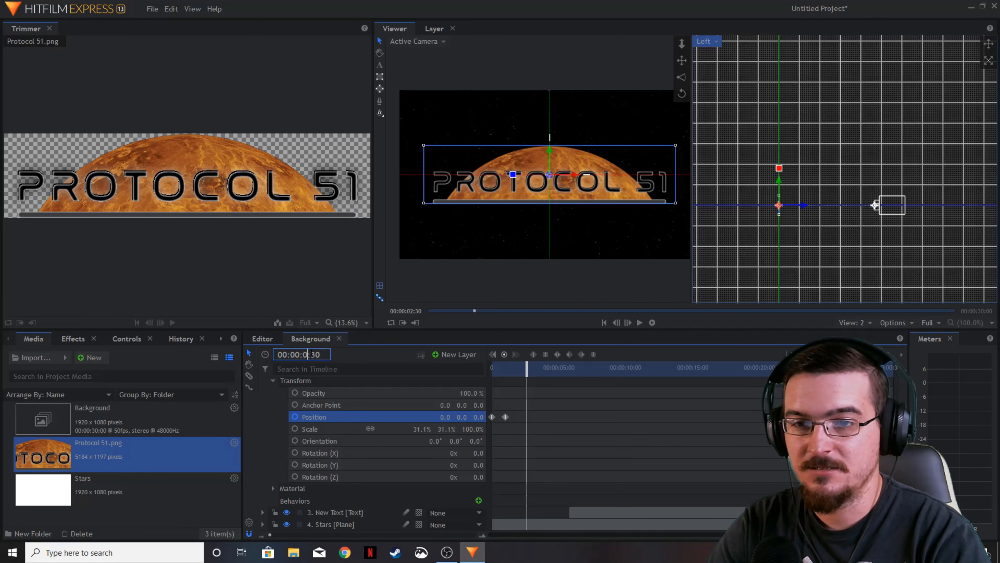
type("2")
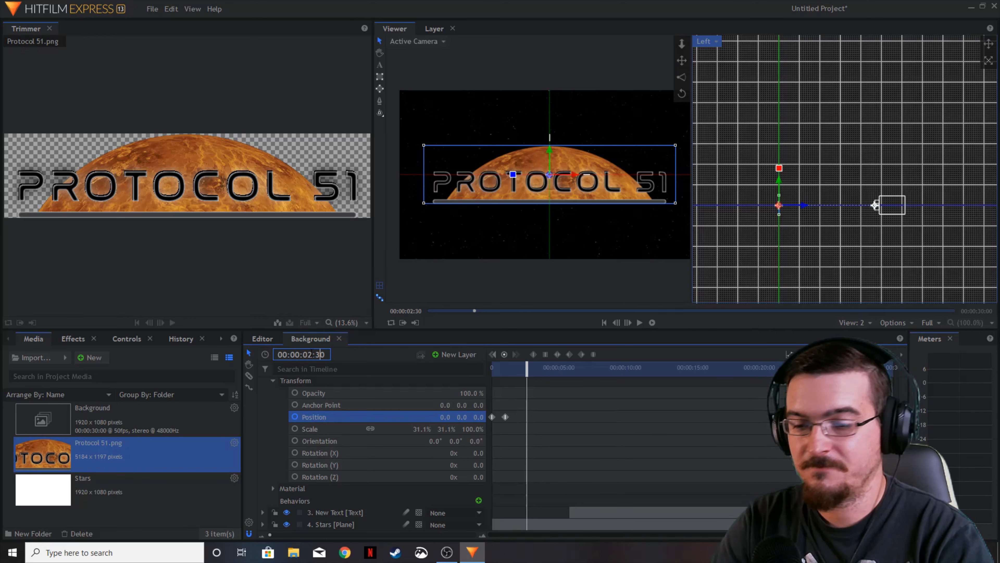
key("Right")
key("Right")
key("BackSpace")
type("0")
key("Return")
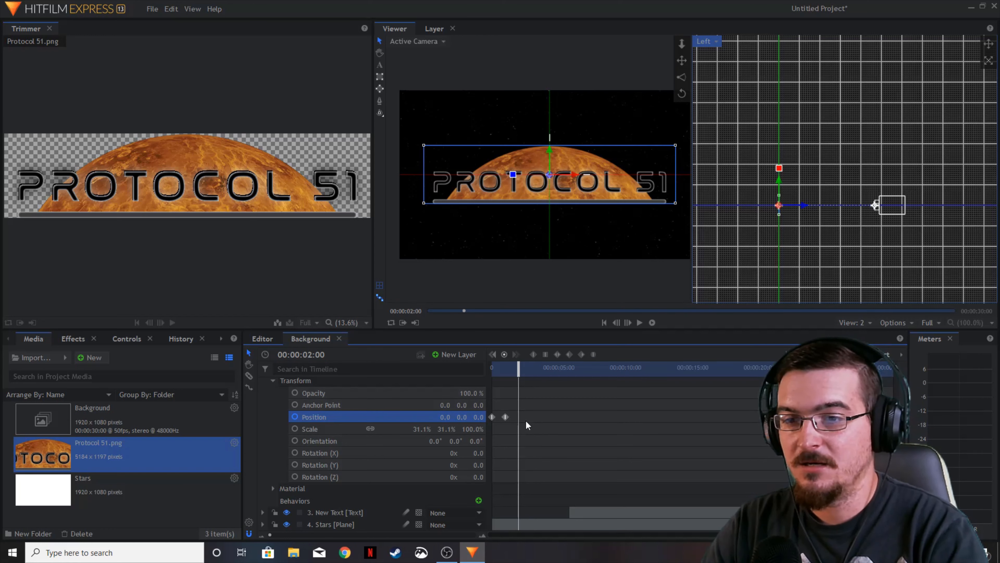
left_click(508, 355)
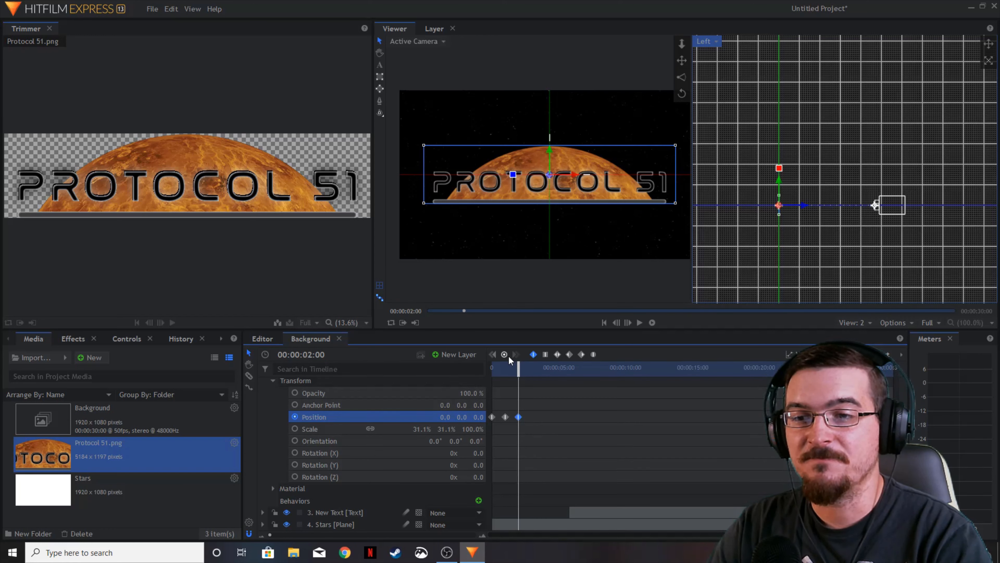
left_click(506, 354)
left_click(505, 355)
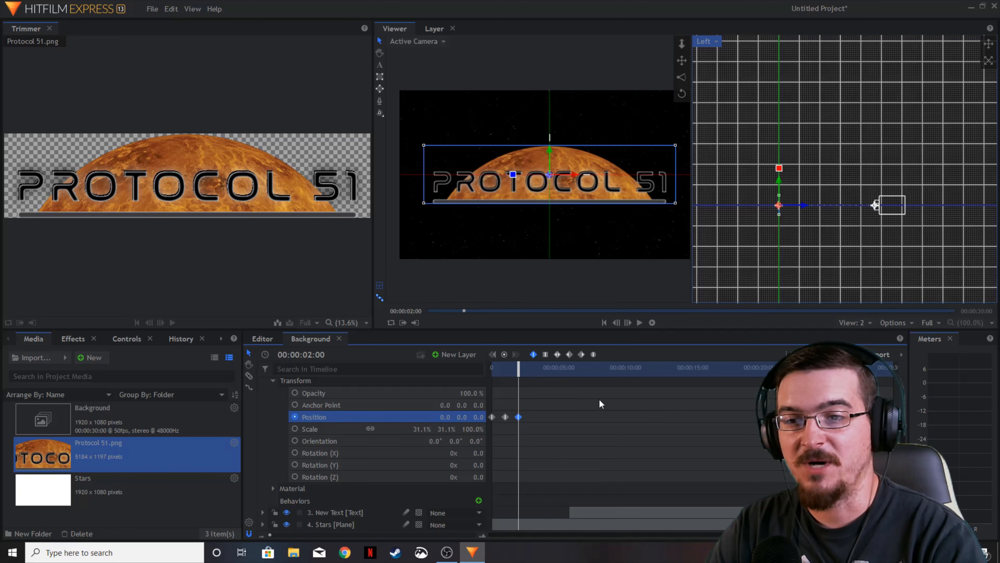
left_click_drag(518, 368, 520, 369)
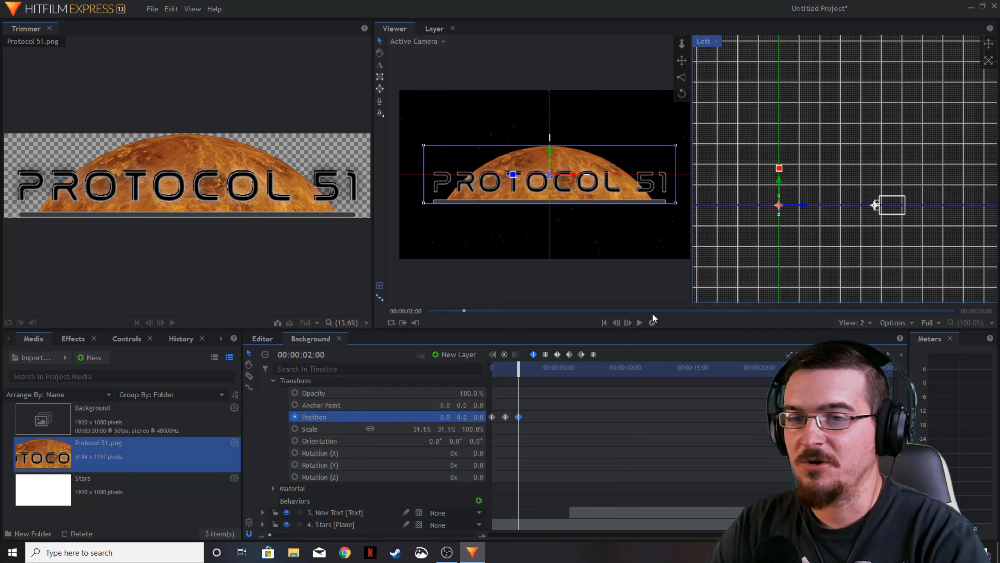
Step: Move the playhead to 00:00:03:00
left_click(311, 355)
left_click(314, 354)
key("BackSpace")
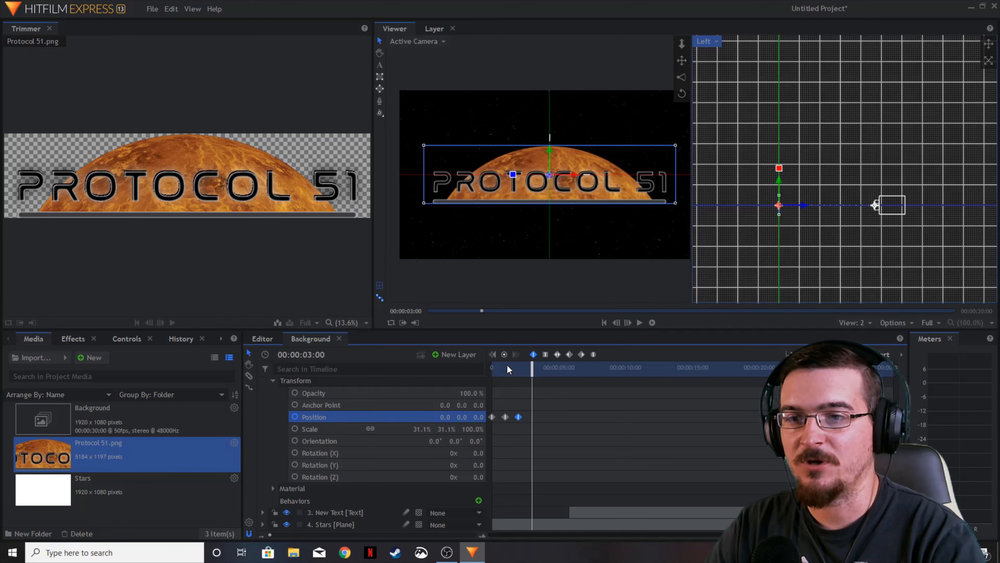
Step: Try moving the logo back along the Z axis to about -6299 and undo the move
scroll(727, 271, "down", 4)
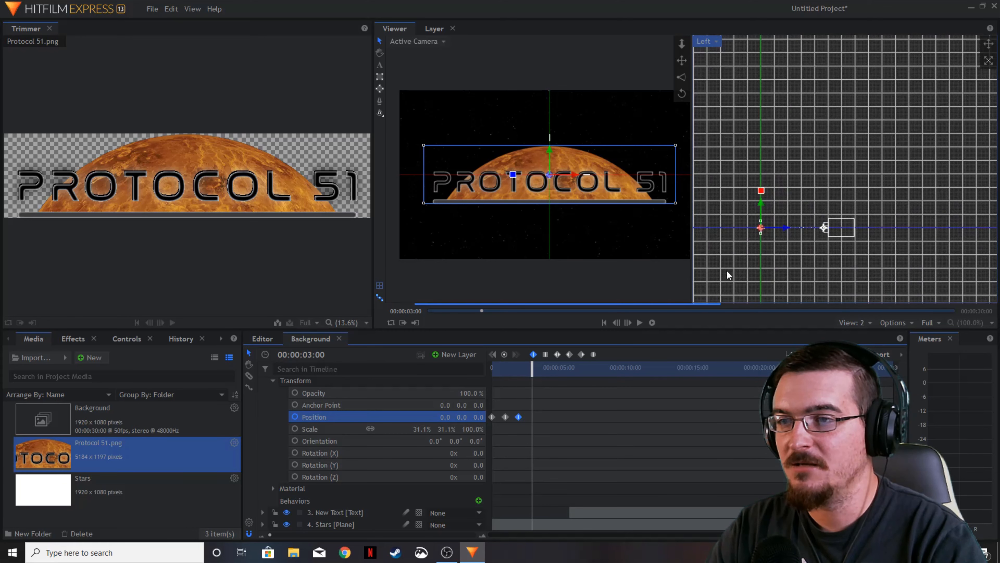
left_click_drag(727, 271, 831, 261)
left_click_drag(889, 219, 803, 247)
left_click_drag(797, 210, 740, 206)
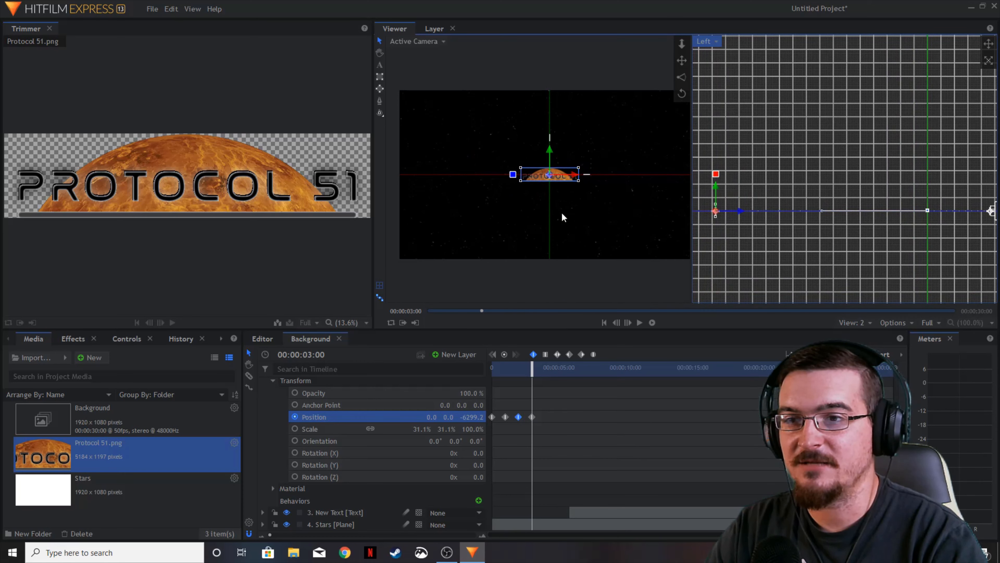
key("ctrl+z")
key("ctrl+z")
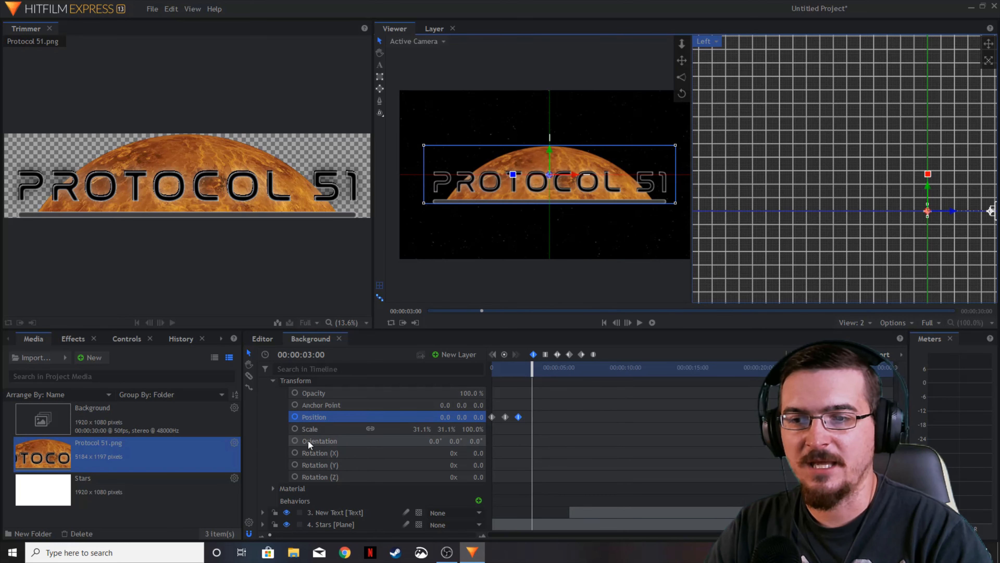
Step: Enable keyframing for the logo's Scale at 00:00:03:00 and move the logo back along the Z axis to about -6717
left_click(295, 429)
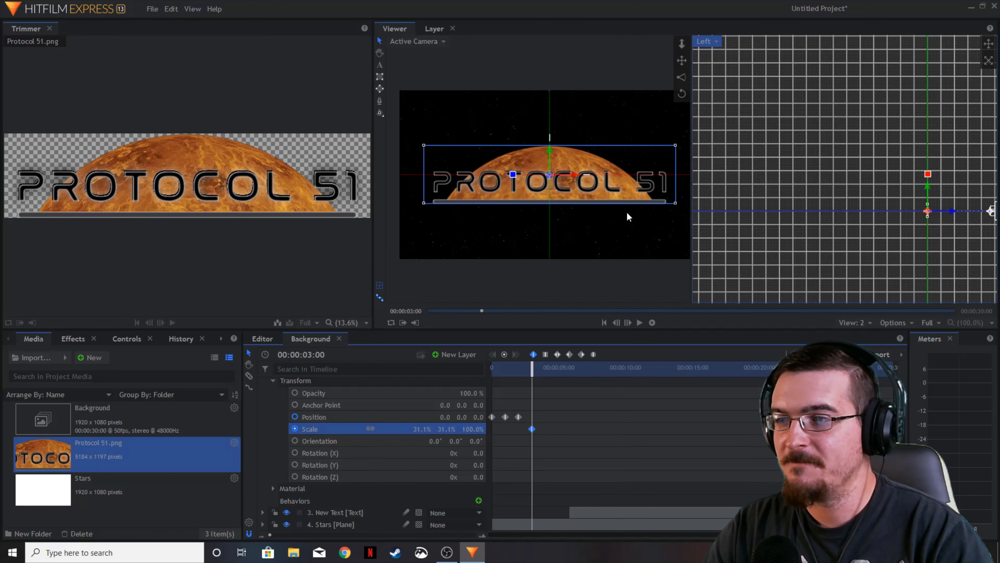
left_click_drag(953, 213, 743, 211)
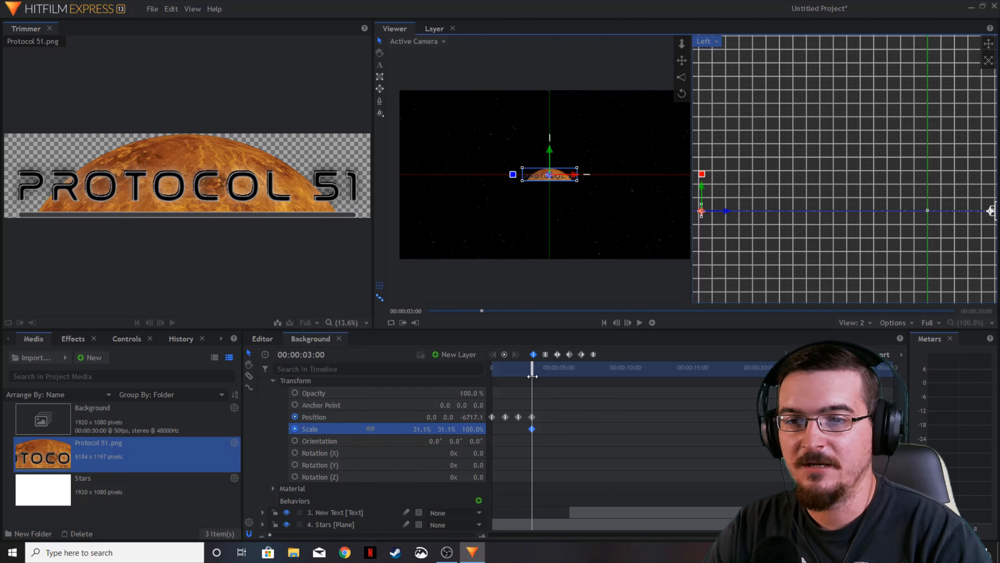
Step: Go to 00:00:04:00, add a Scale keyframe for the logo and set its scale to 0%
left_click(312, 354)
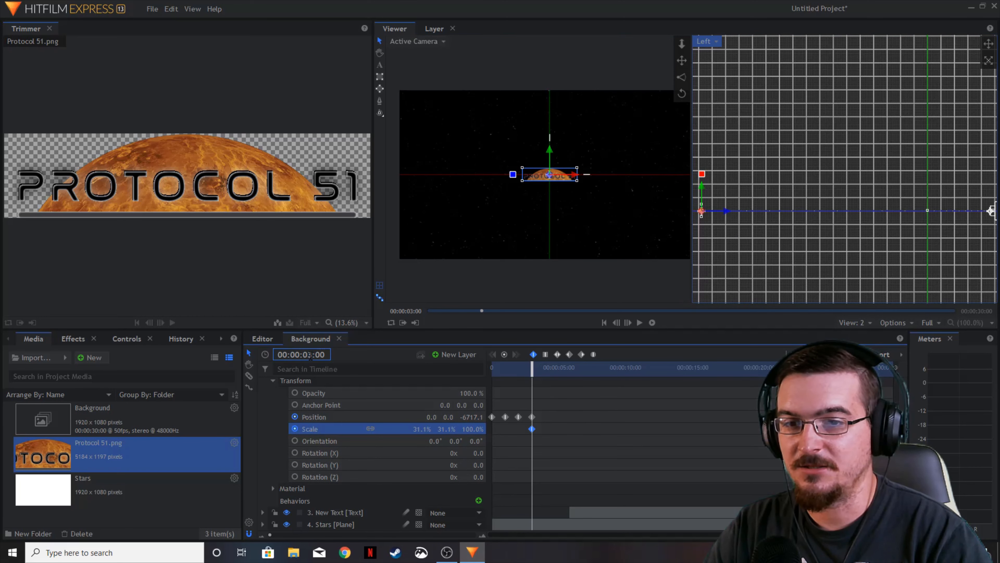
key("BackSpace")
type("4")
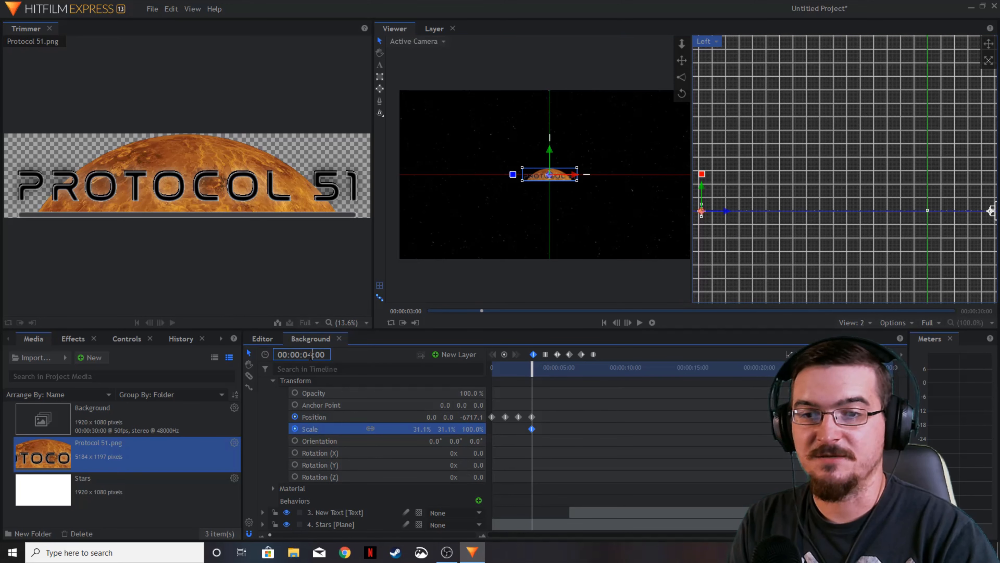
key("Return")
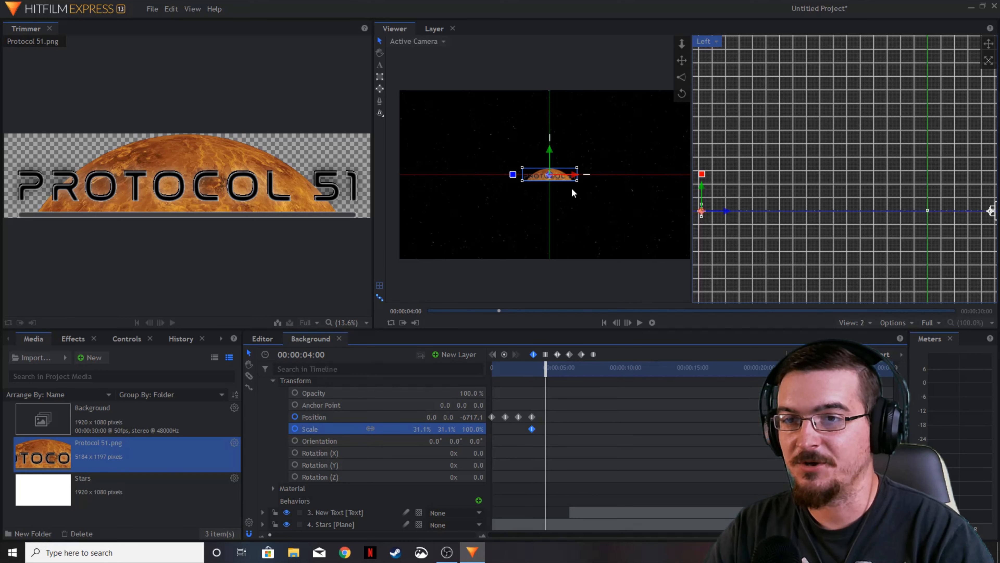
scroll(550, 384, "up", 3)
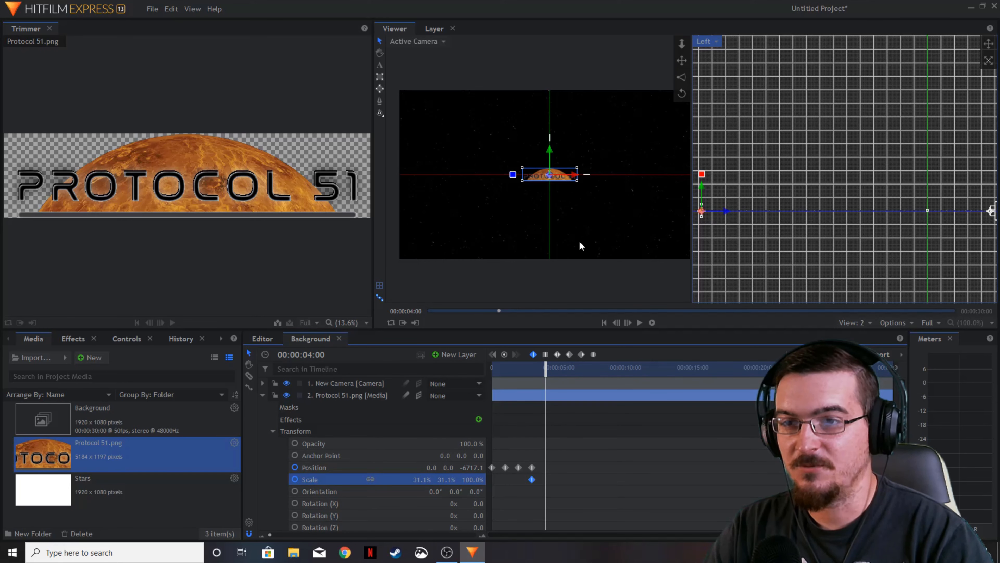
left_click(505, 355)
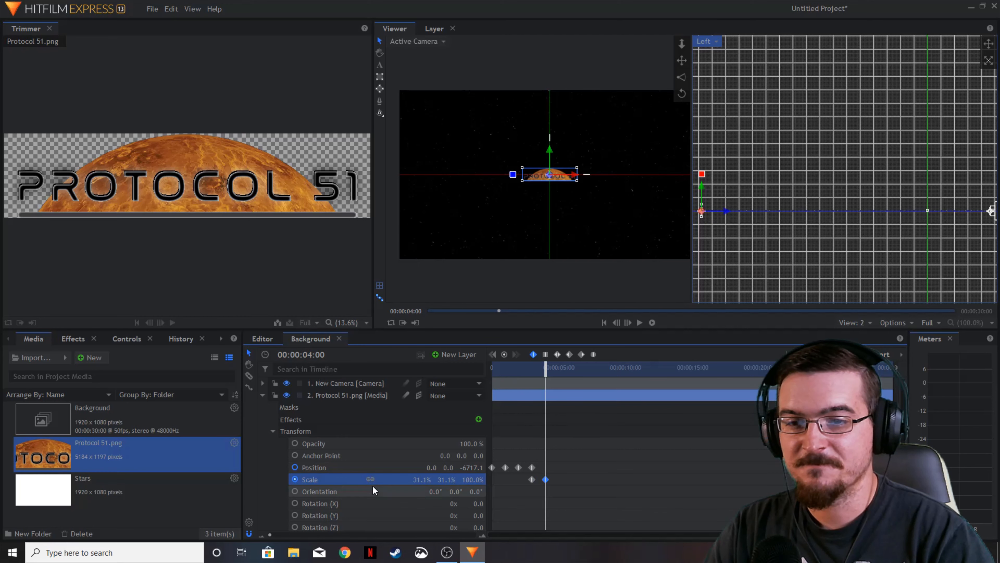
left_click(576, 180)
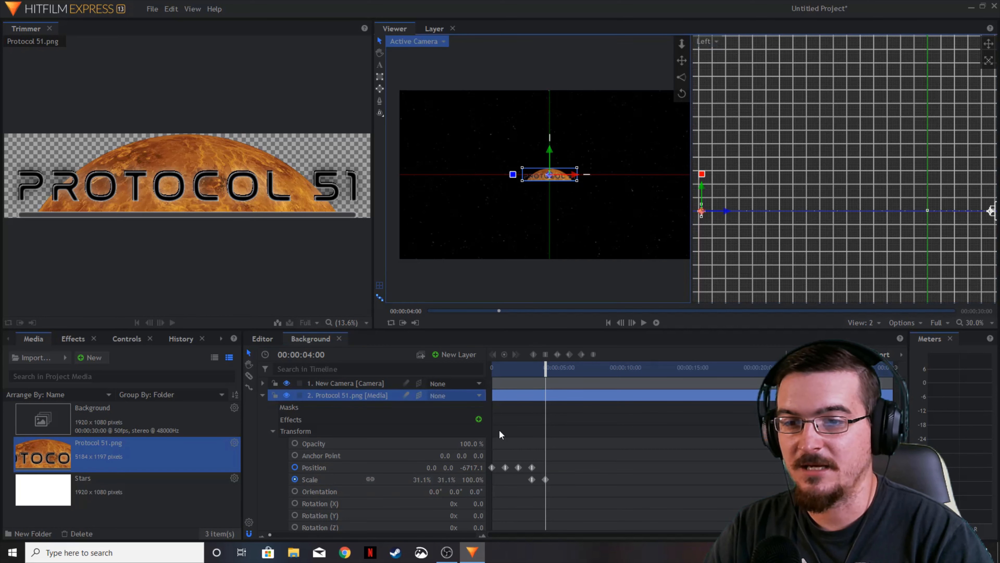
left_click(467, 480)
type("0")
key("Return")
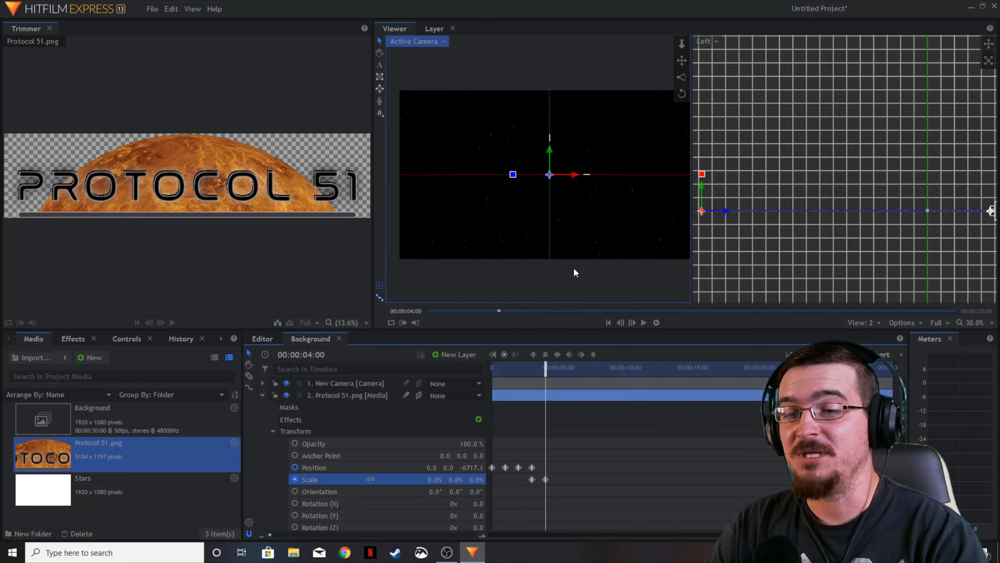
Step: Return to 00:00:00:00 and switch the viewer to a single Active Camera view with the grid hidden
key("Home")
left_click(864, 322)
left_click(868, 335)
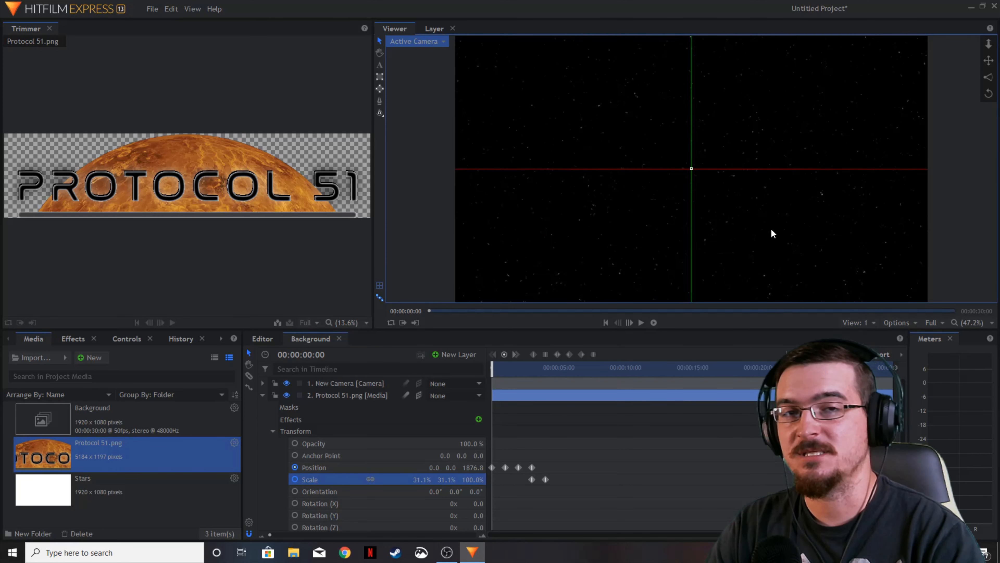
left_click(380, 285)
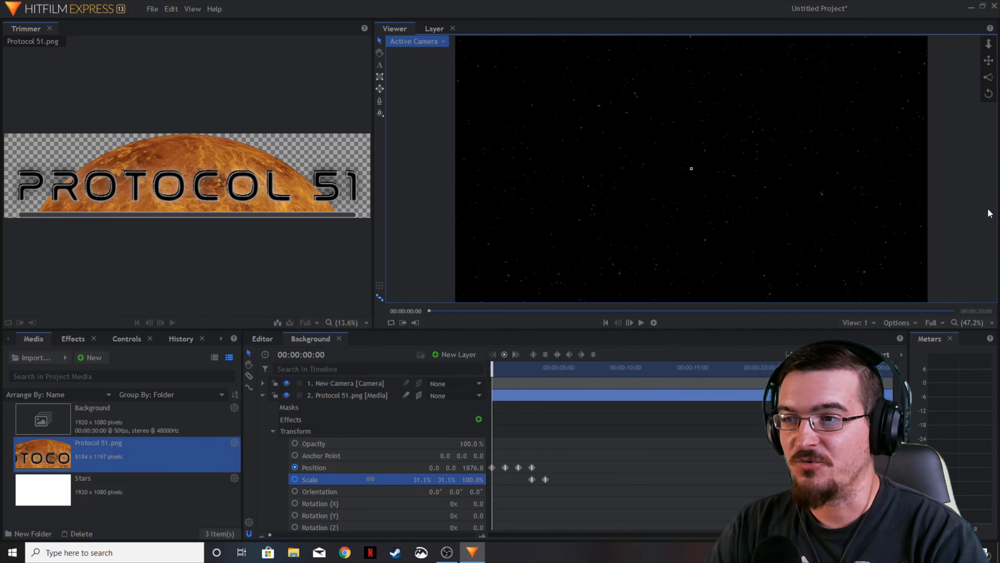
left_click(968, 198)
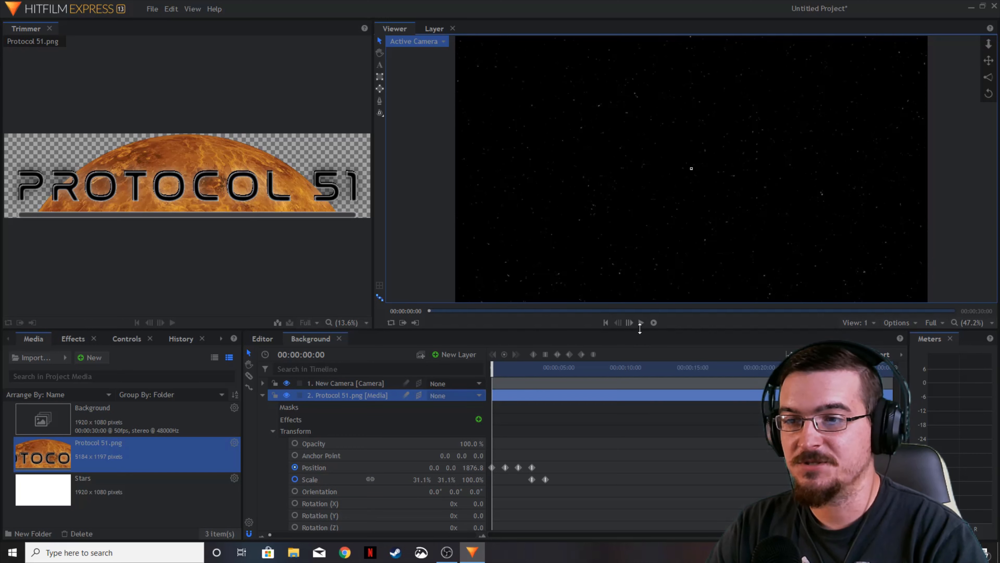
Step: Play the full logo animation and return the playhead to 00:00:00:00
left_click(641, 323)
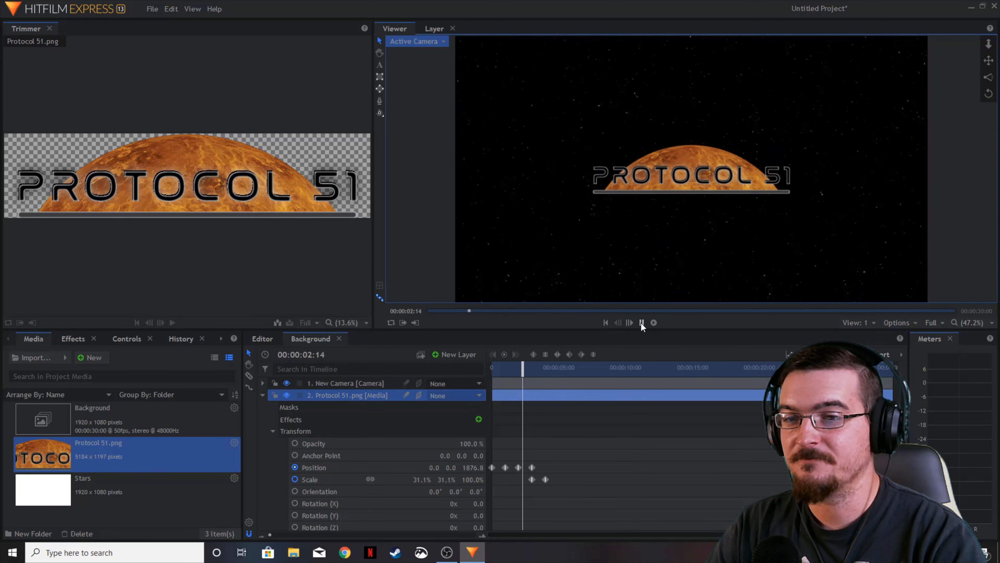
left_click(640, 322)
left_click_drag(551, 369, 484, 372)
Step: Convert all of the logo's Position and Scale keyframes to smooth interpolation
left_click_drag(573, 495, 489, 456)
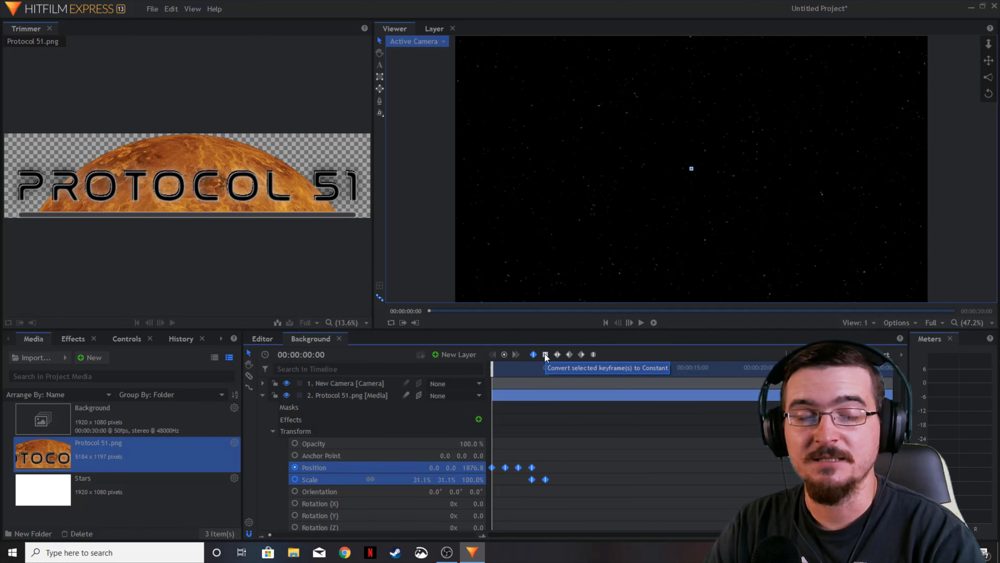
left_click(557, 354)
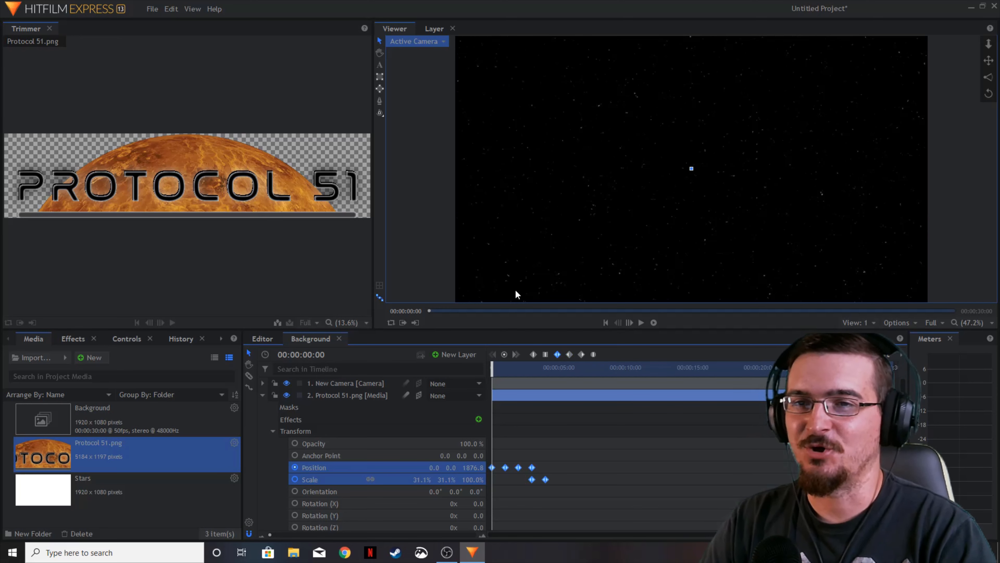
left_click(425, 162)
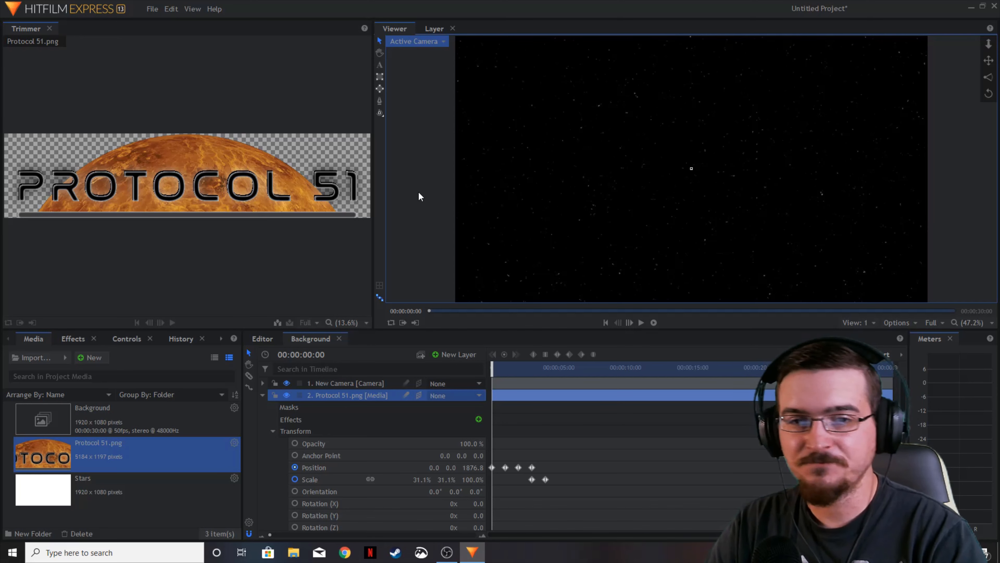
Step: Play the logo animation from the start and replay the section where the logo recedes and shrinks
left_click(641, 323)
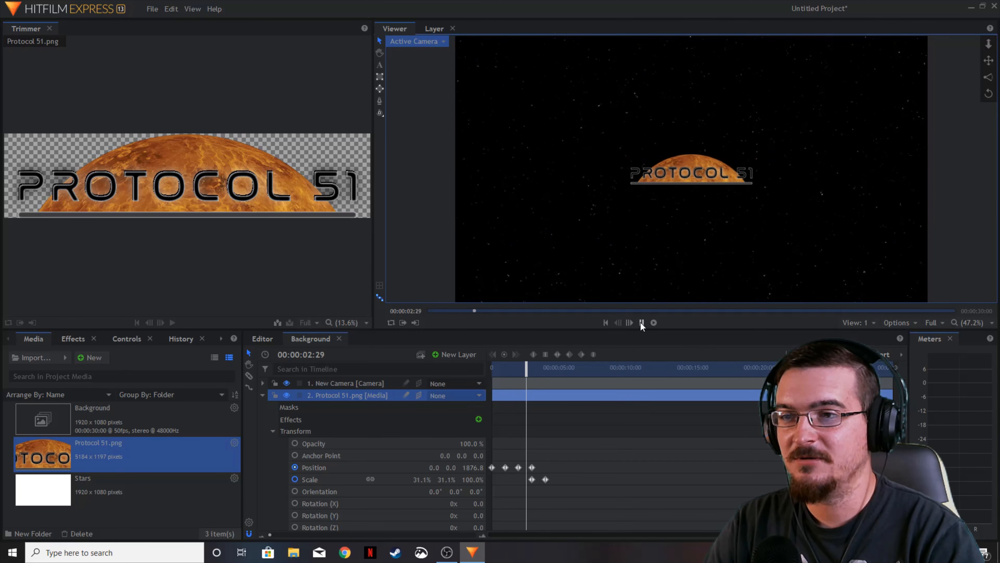
left_click(641, 322)
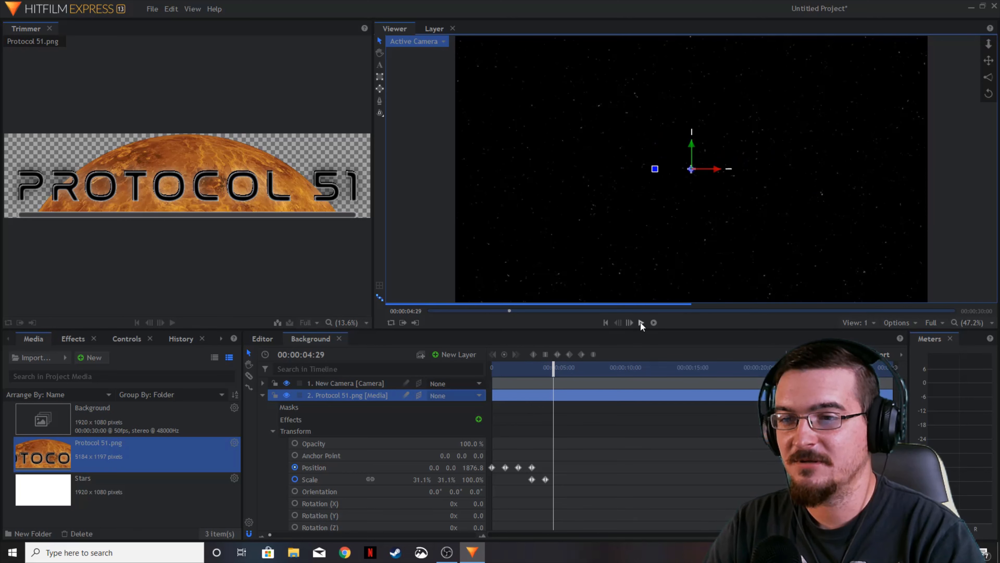
left_click_drag(553, 369, 508, 368)
left_click(640, 322)
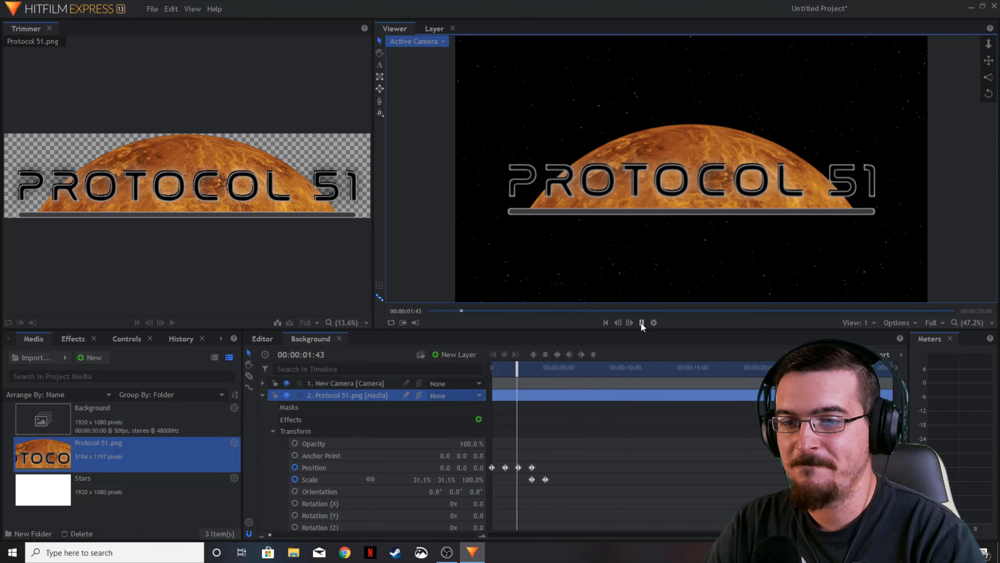
left_click(641, 323)
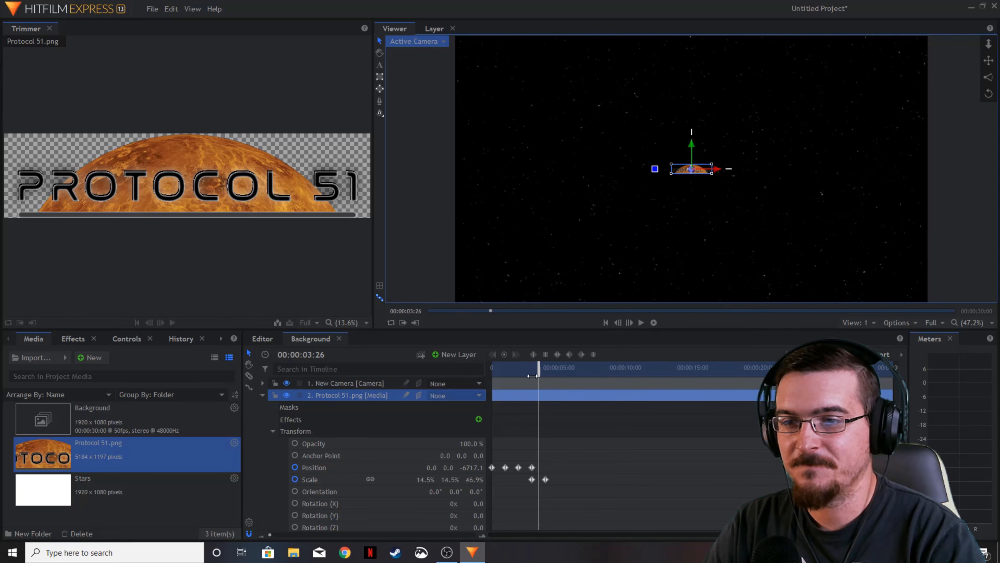
Step: Delete the logo's Position keyframe at 00:00:03:00 and play the animation again from the start
left_click(532, 467)
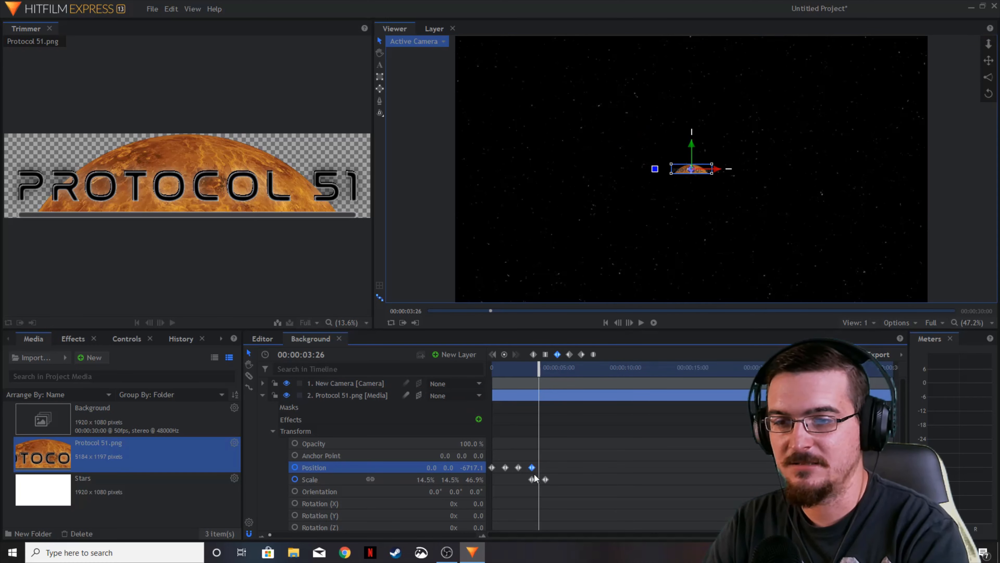
key("Delete")
key("Home")
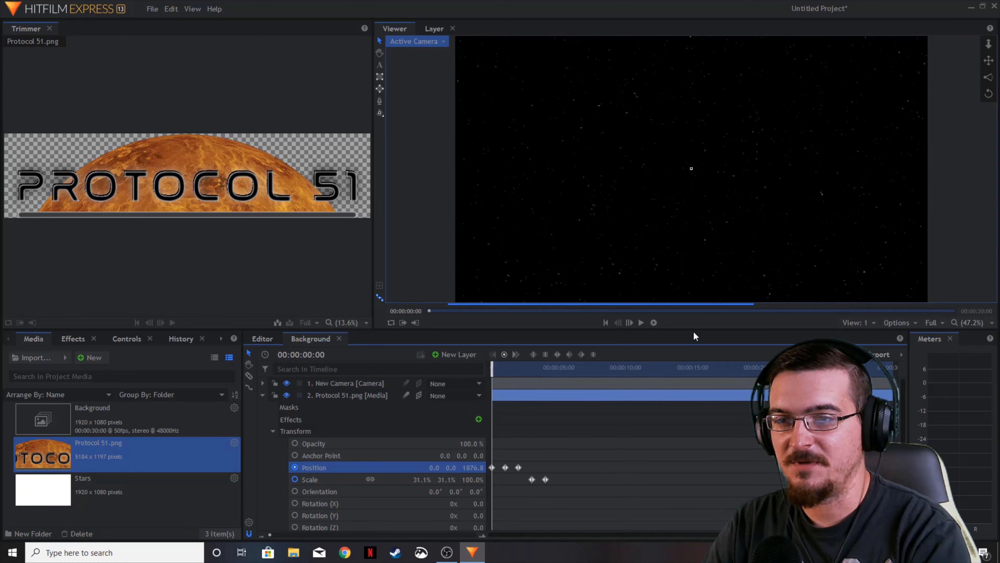
left_click(642, 323)
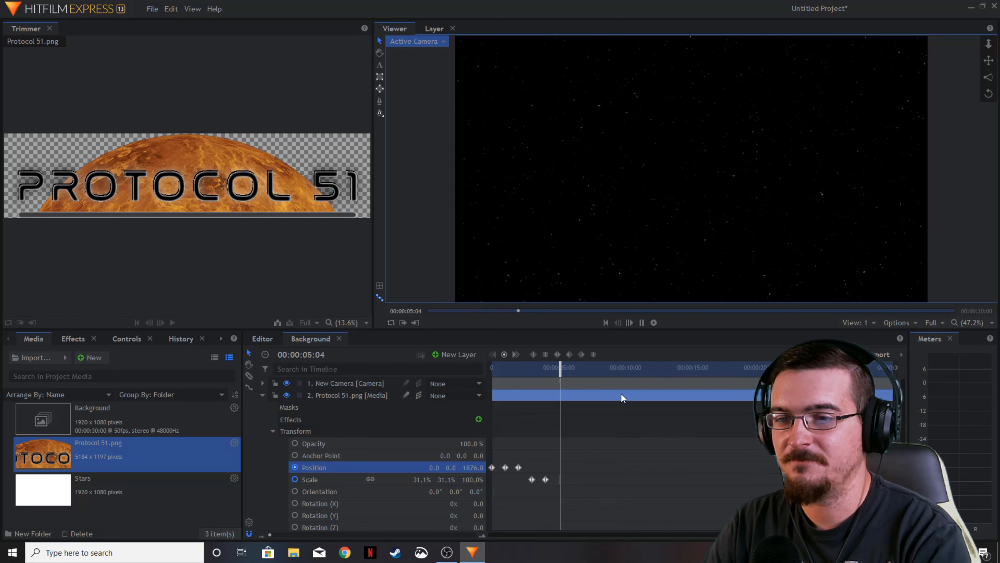
key("space")
Step: Shift both logo Scale keyframes one second earlier, to about 00:00:02:00 and 00:00:03:00, and replay the animation from the start
left_click_drag(554, 489, 519, 478)
left_click(495, 367)
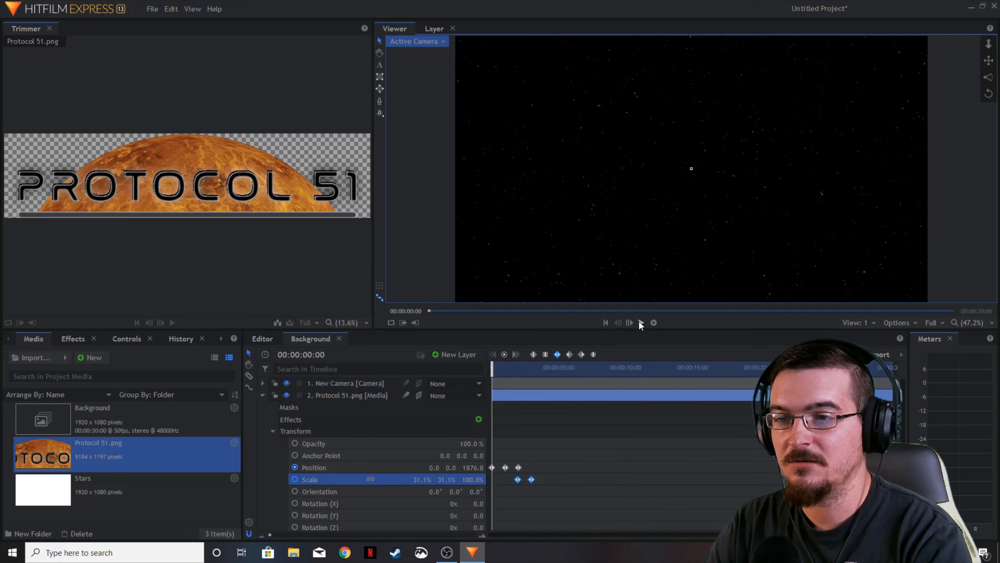
left_click(641, 323)
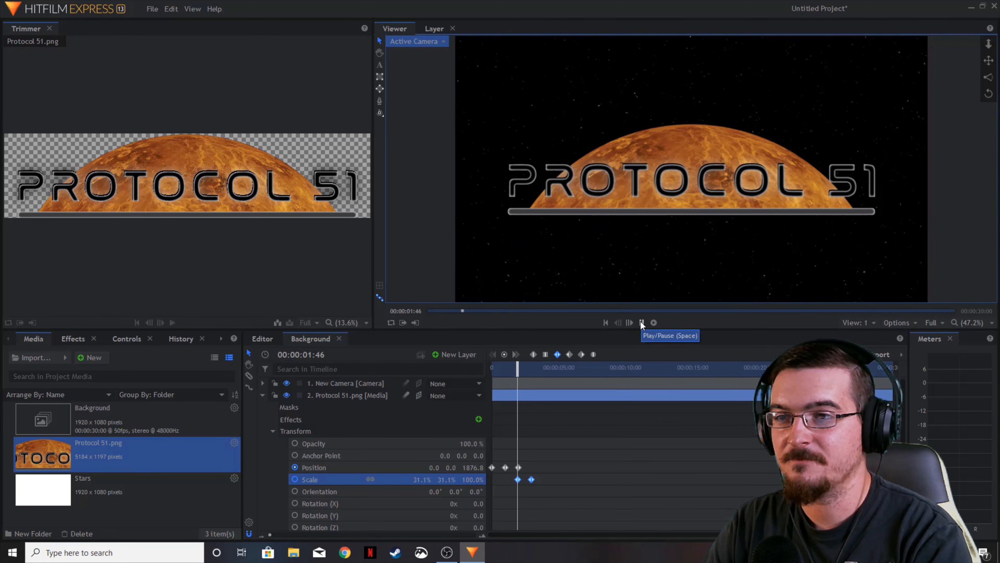
left_click(641, 323)
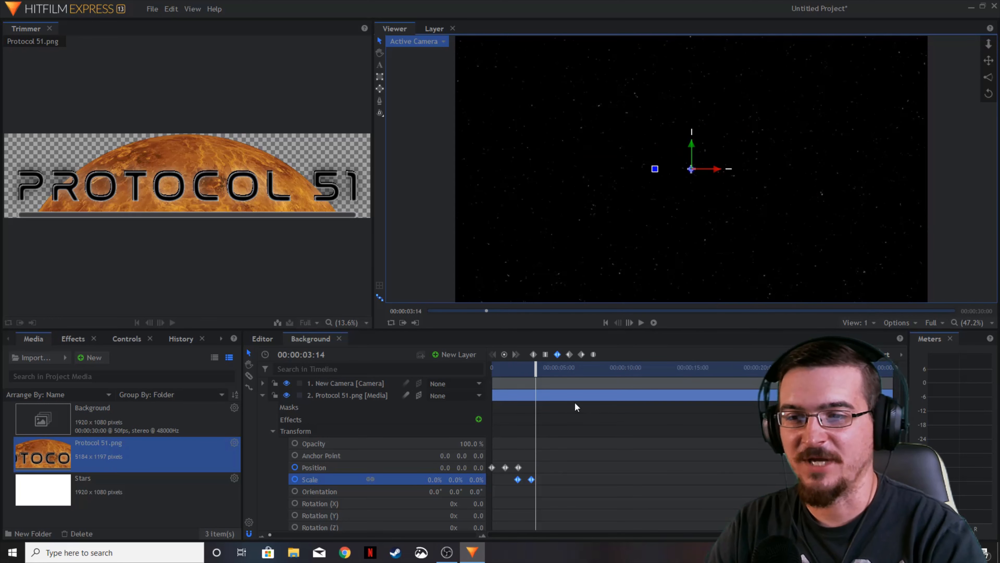
left_click_drag(532, 366, 492, 367)
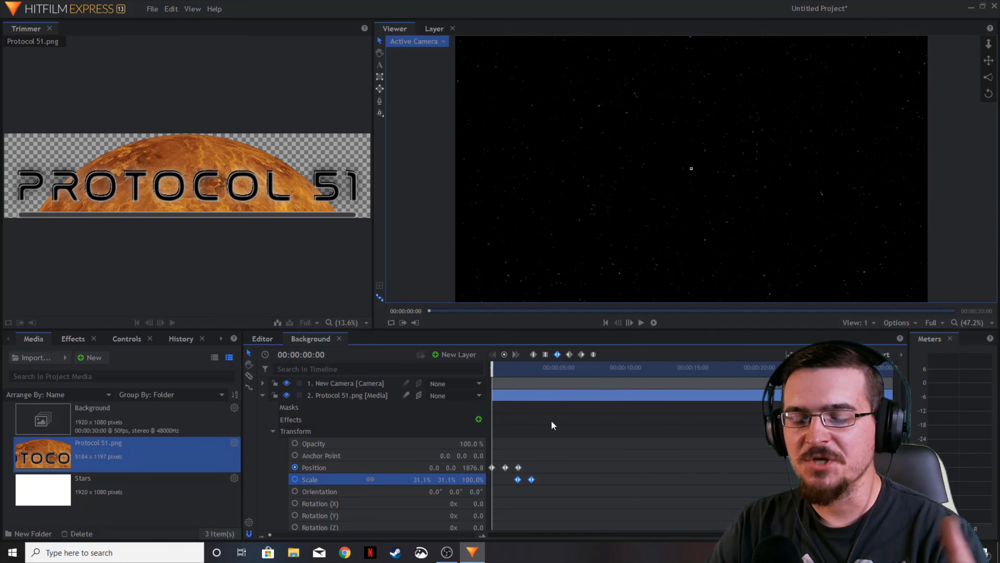
Step: Go to the logo's final Scale keyframe at 00:00:03:00 and move the New Text layer to start there
left_click(263, 395)
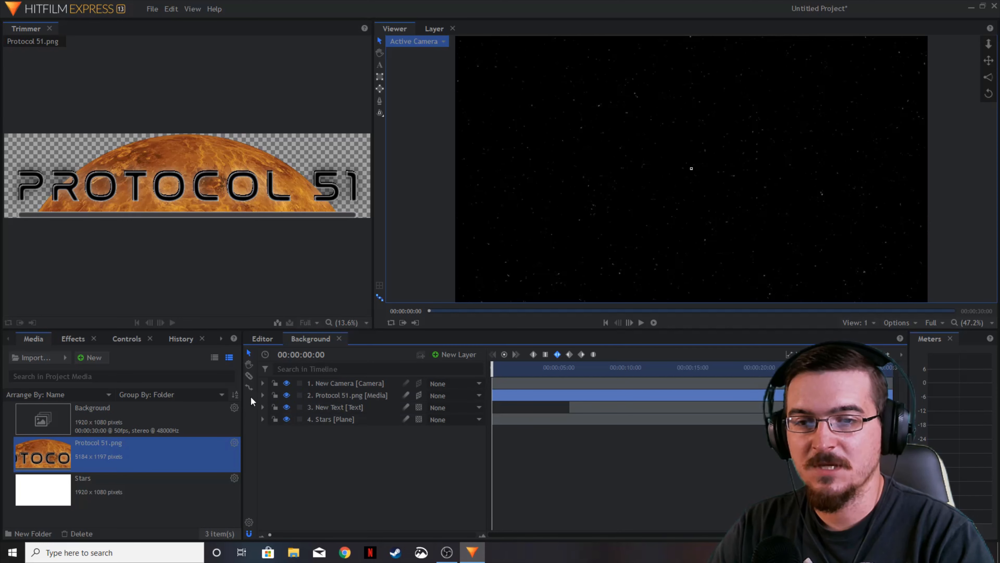
left_click(262, 395)
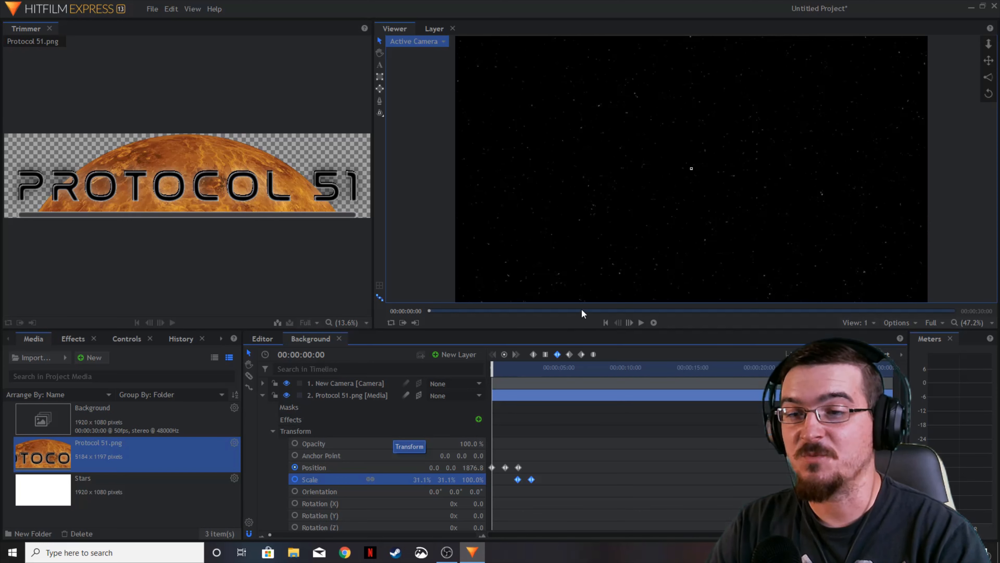
scroll(430, 433, "down", 3)
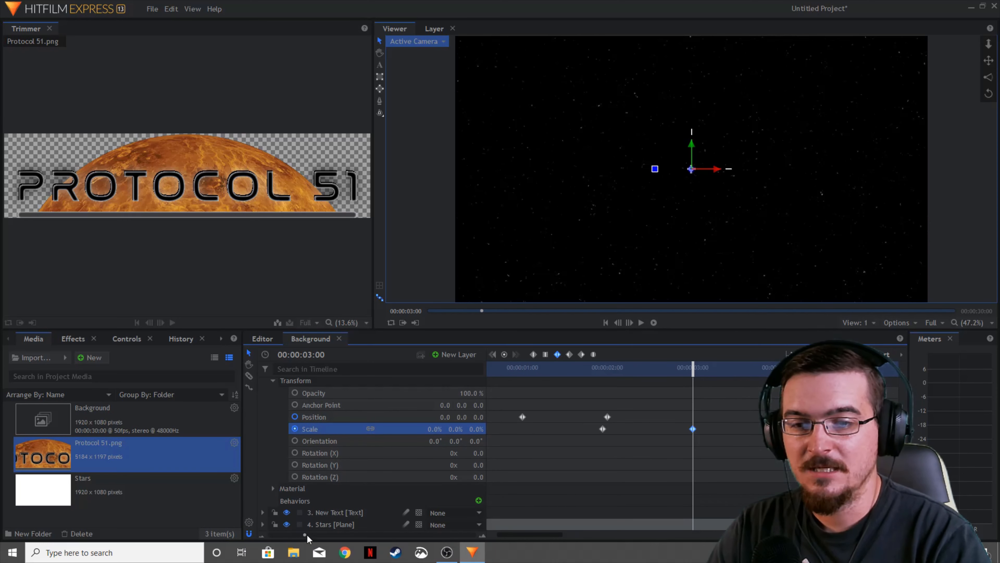
scroll(726, 470, "up", 1)
scroll(728, 475, "down", 1)
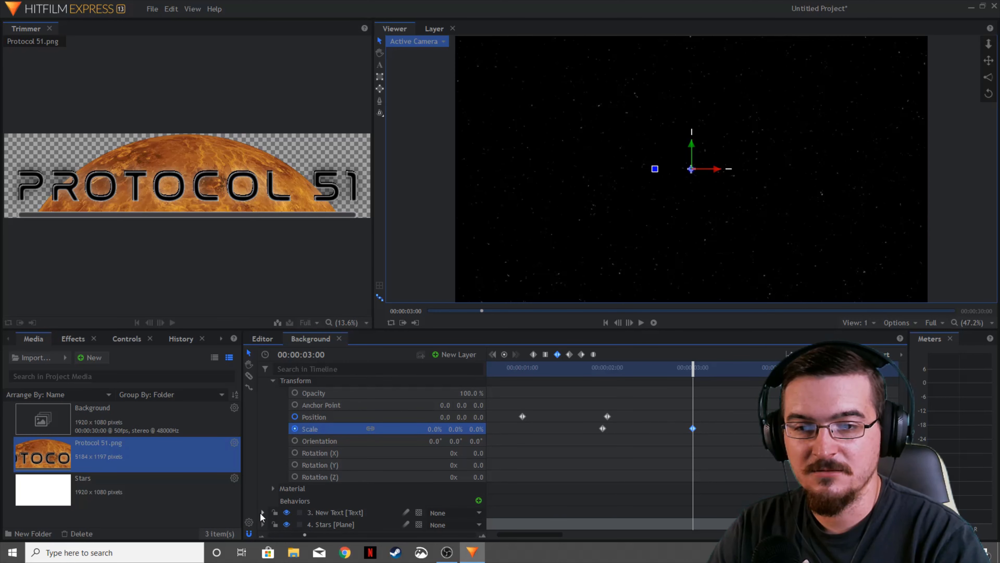
left_click(273, 381)
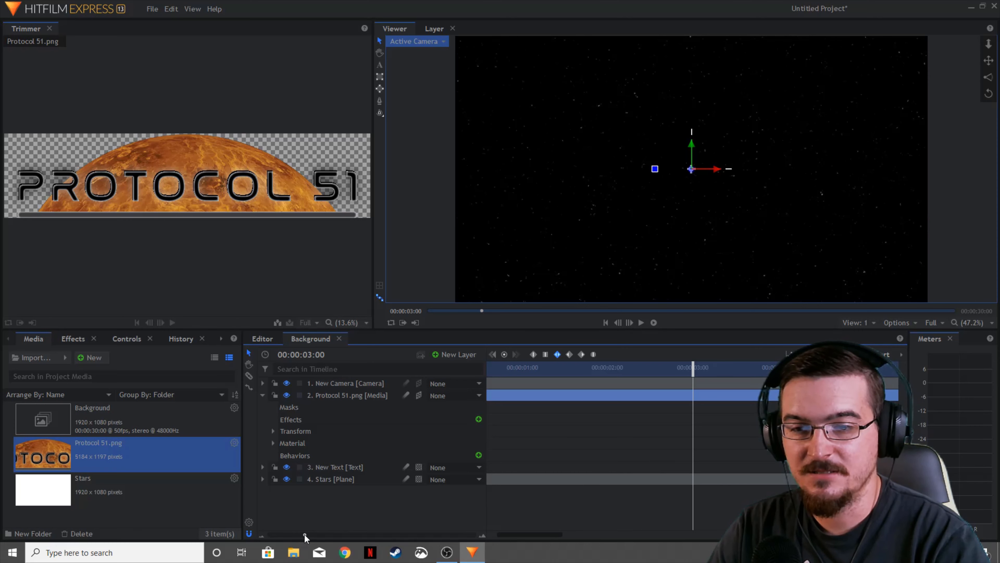
left_click_drag(305, 537, 283, 534)
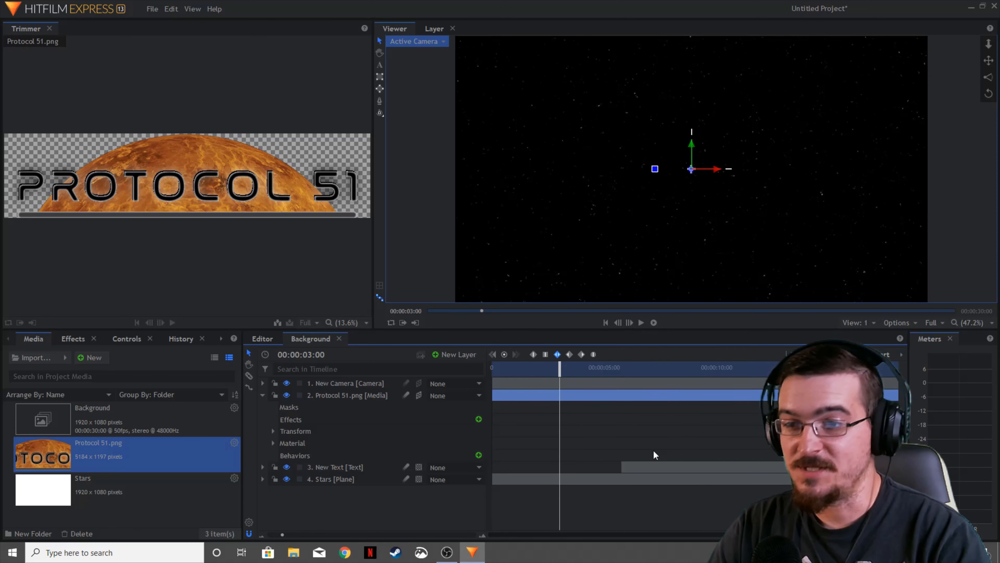
left_click_drag(648, 468, 586, 464)
Step: Nudge the Mission Briefing text block slightly upward in the frame
scroll(747, 230, "down", 3)
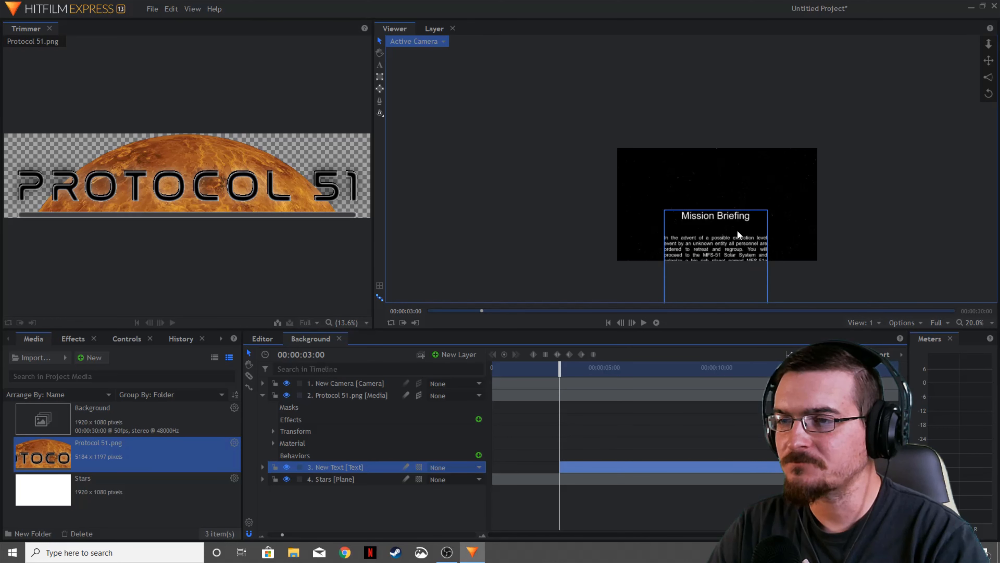
left_click_drag(780, 239, 706, 216)
left_click_drag(644, 292, 645, 284)
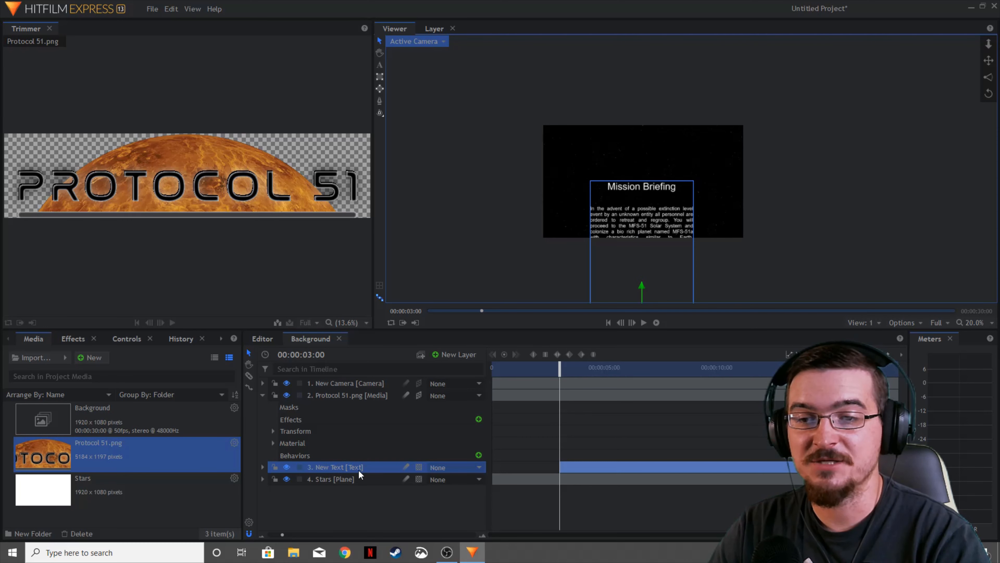
Step: Add a point layer to the composition and parent the New Text layer to it
left_click(458, 354)
left_click(453, 440)
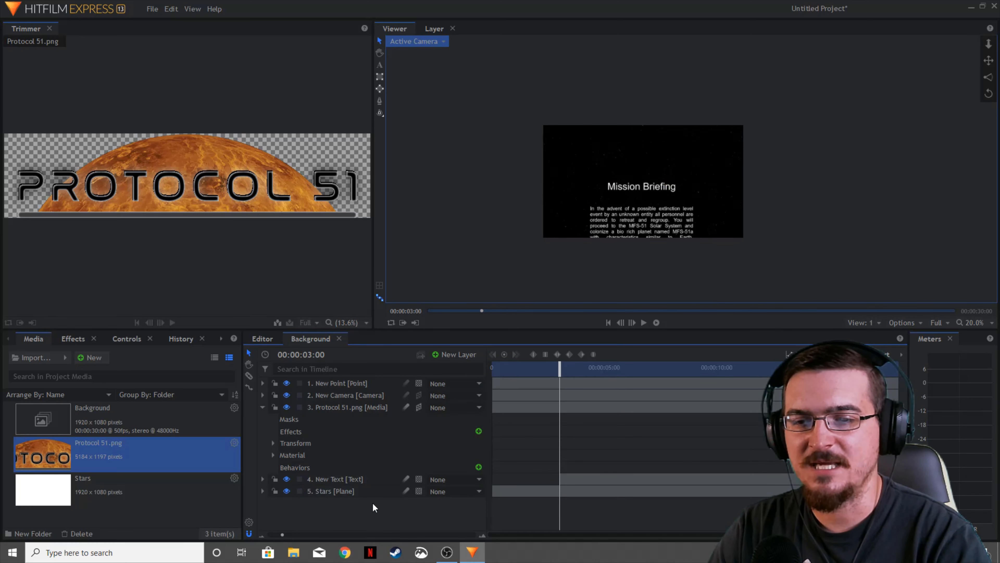
left_click(346, 479)
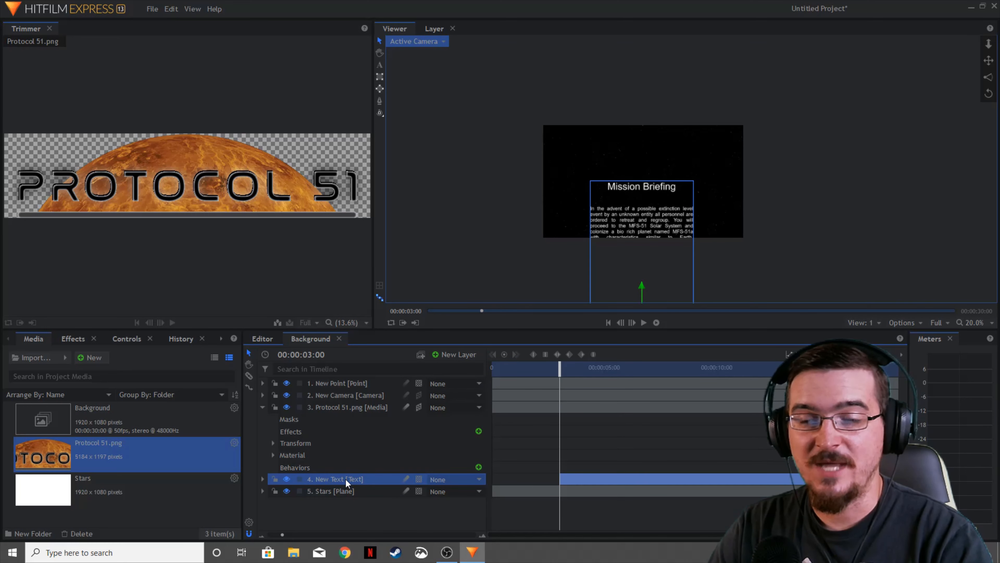
left_click(439, 477)
left_click(450, 506)
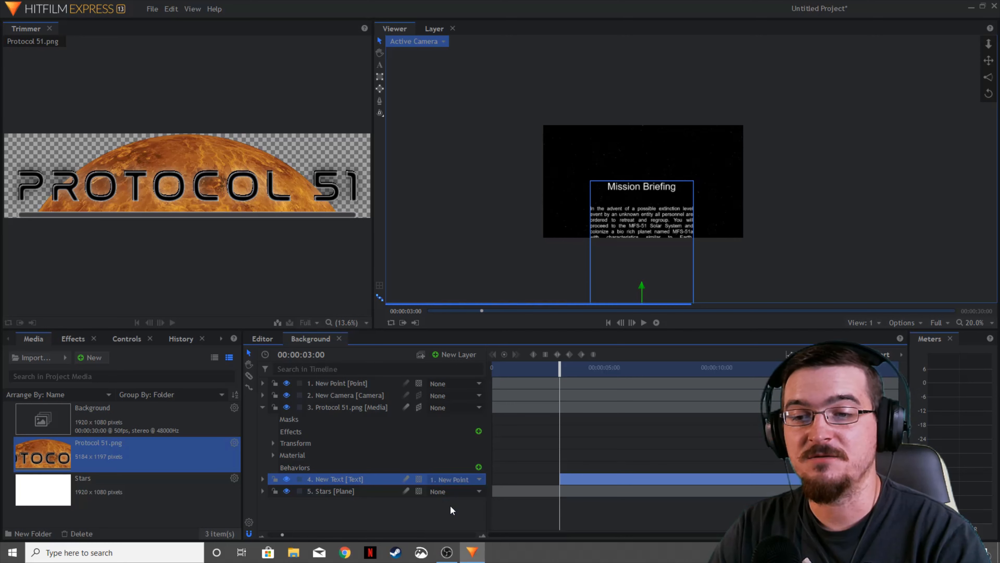
left_click(380, 524)
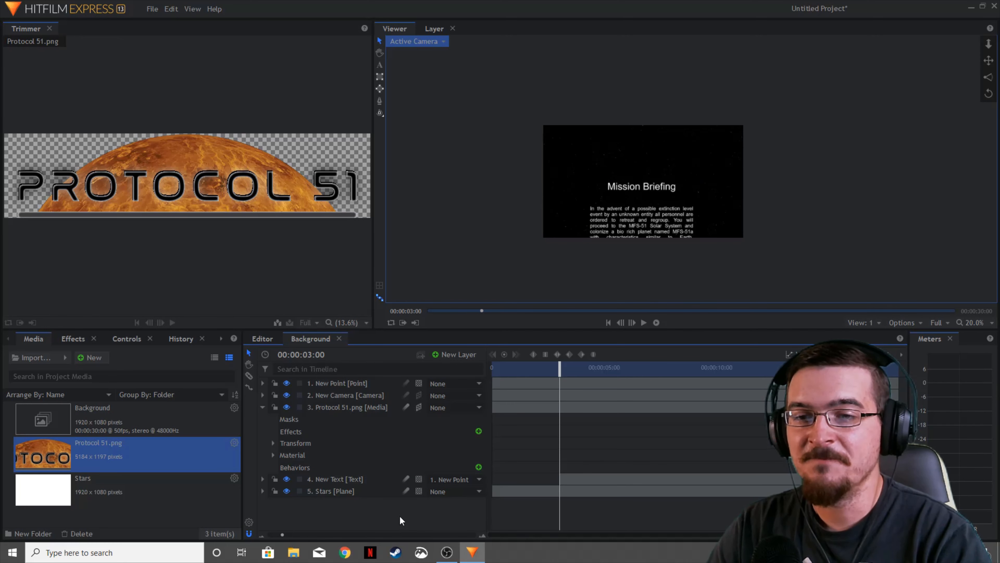
Step: Convert the New Text layer to a 3D Plane and make the New Point layer 3D
left_click(419, 479)
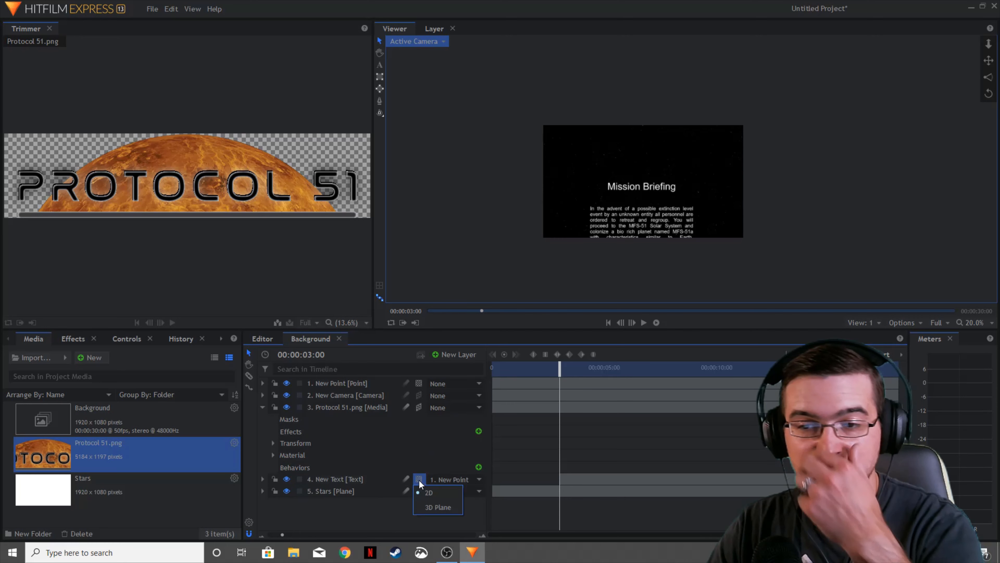
left_click(434, 507)
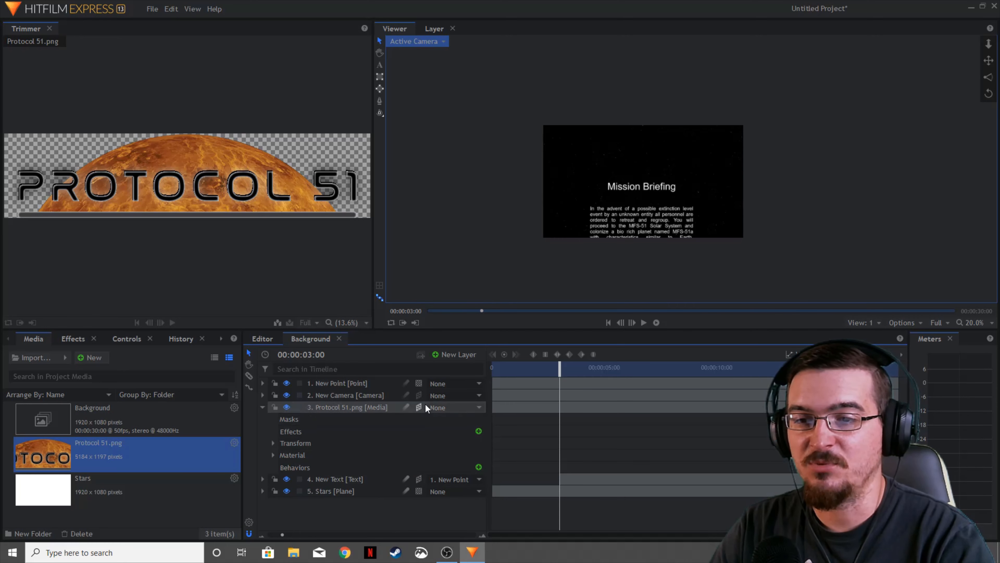
left_click(419, 383)
left_click(439, 410)
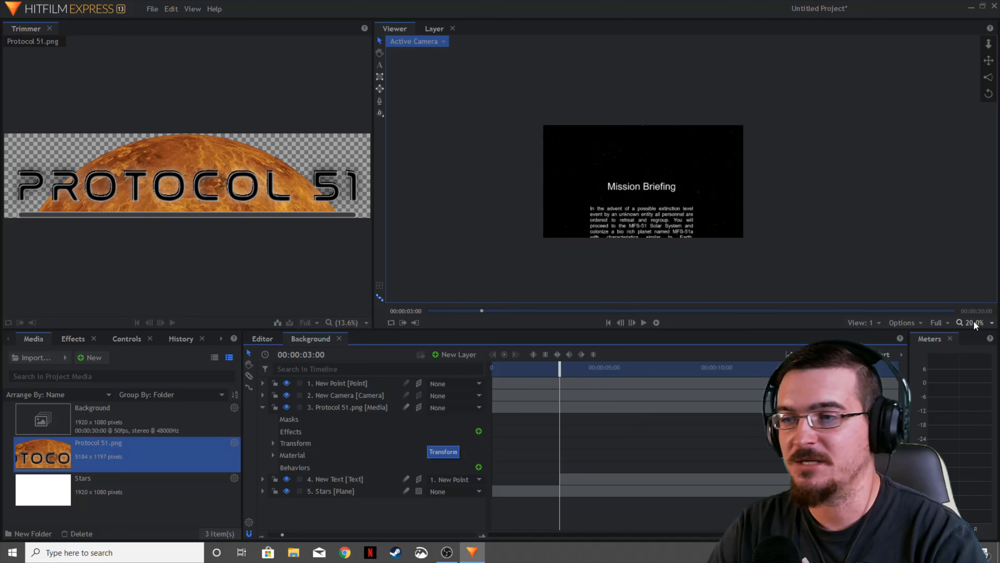
Step: Show the Active Camera and Left views side by side and select the New Point layer in the timeline
left_click(877, 325)
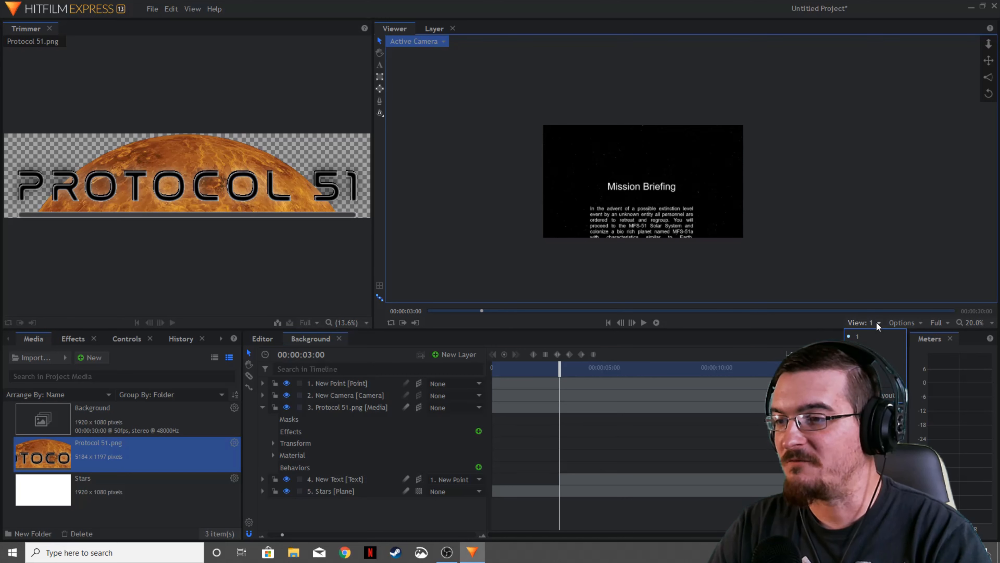
left_click(876, 350)
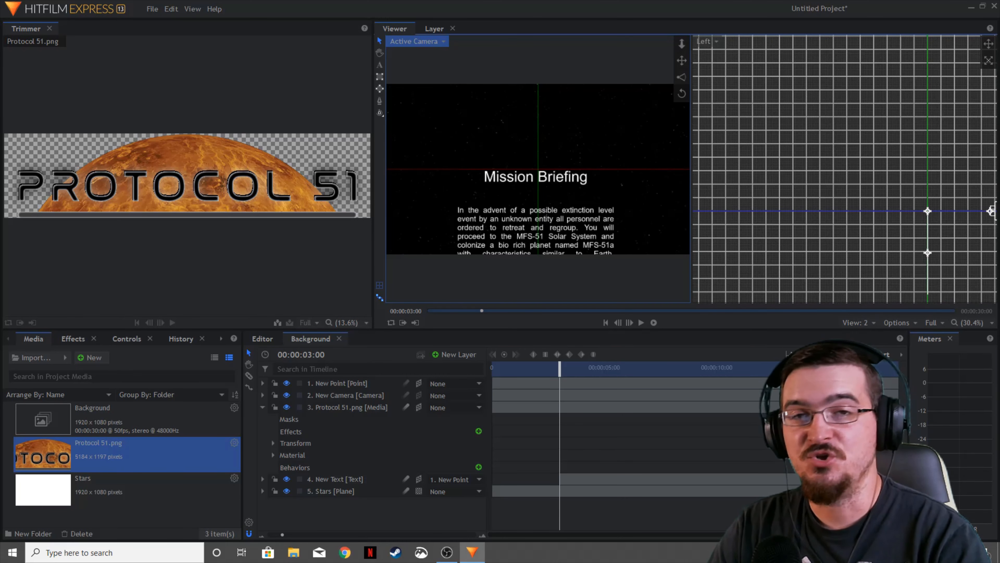
scroll(866, 228, "down", 5)
scroll(907, 254, "up", 4)
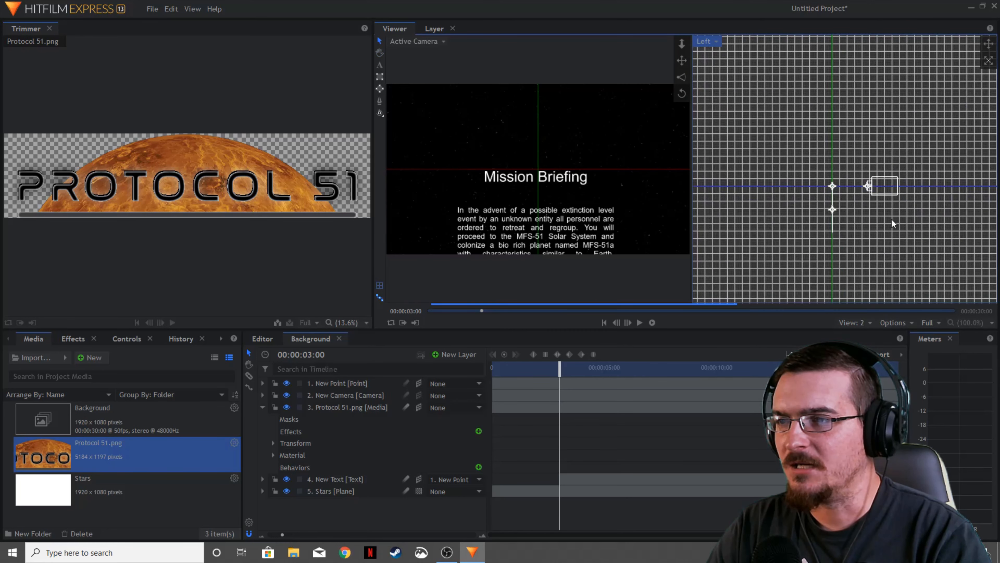
scroll(886, 223, "up", 6)
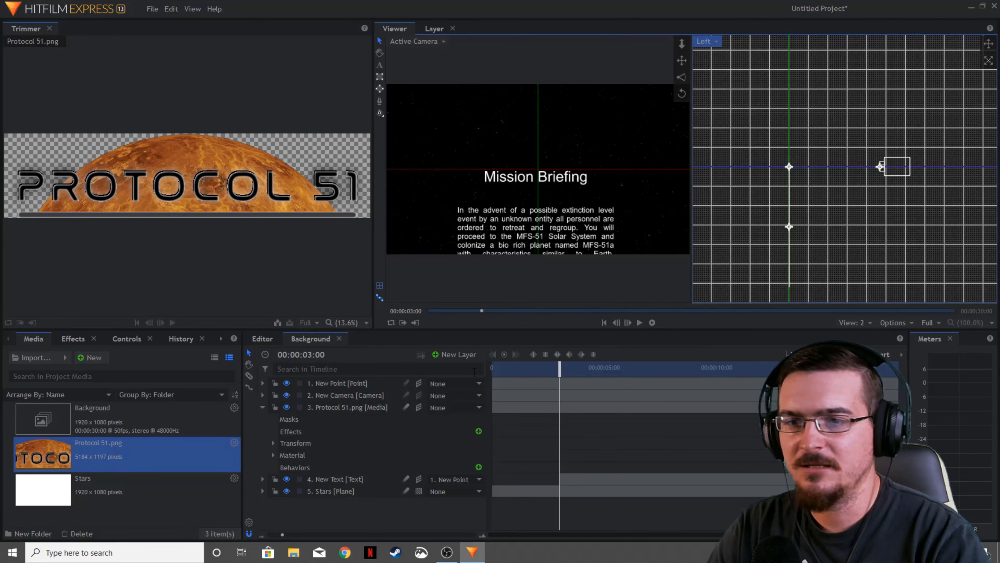
left_click(262, 407)
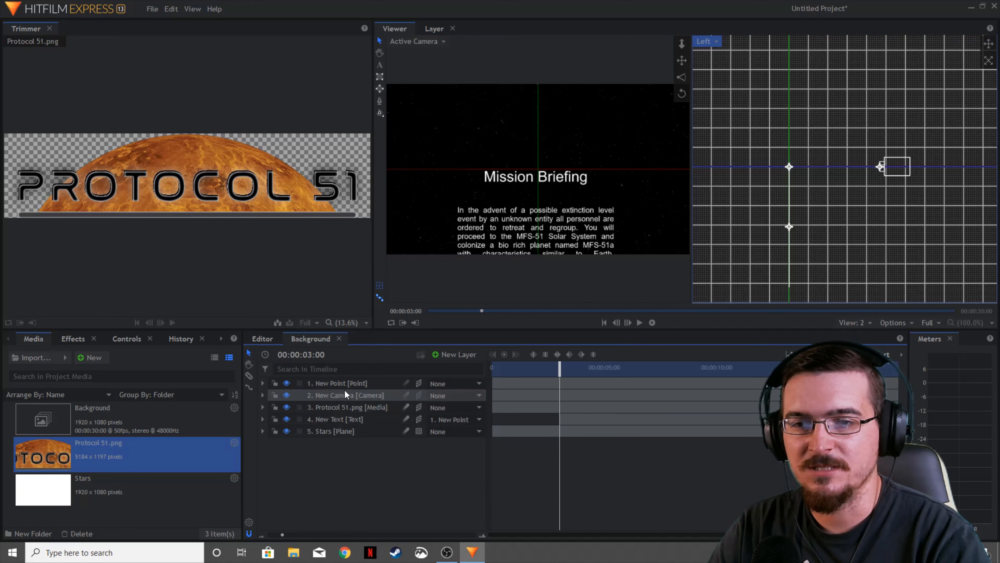
left_click(335, 383)
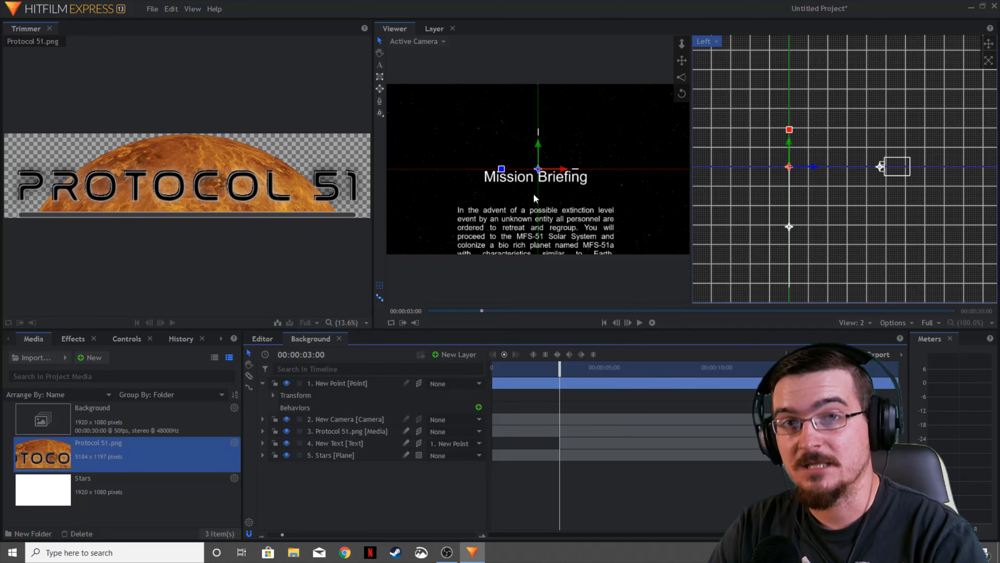
Step: Set the New Point layer's X rotation to 65 and slide it along its tilted axis to about Y -345, Z 739.9
left_click(273, 395)
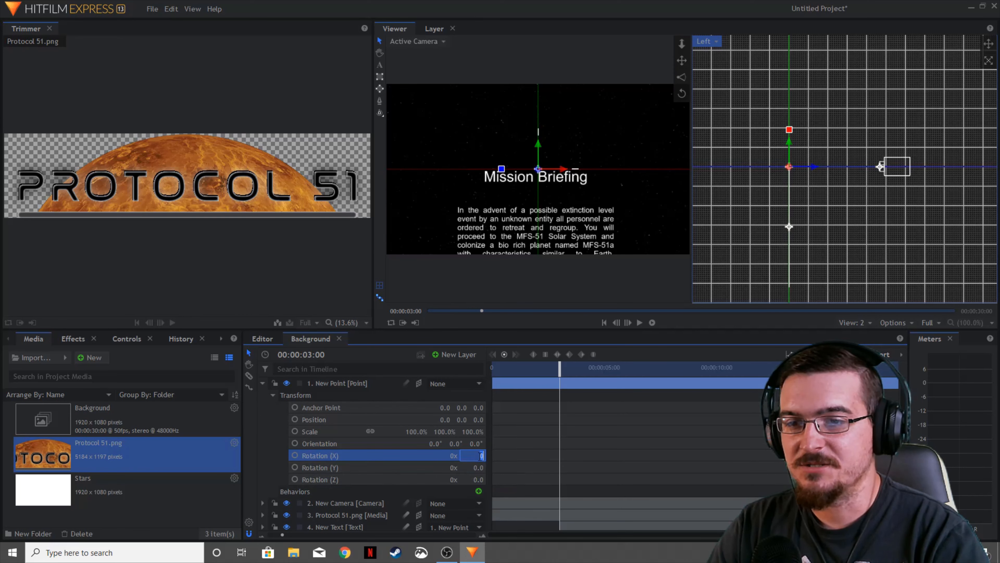
key("Return")
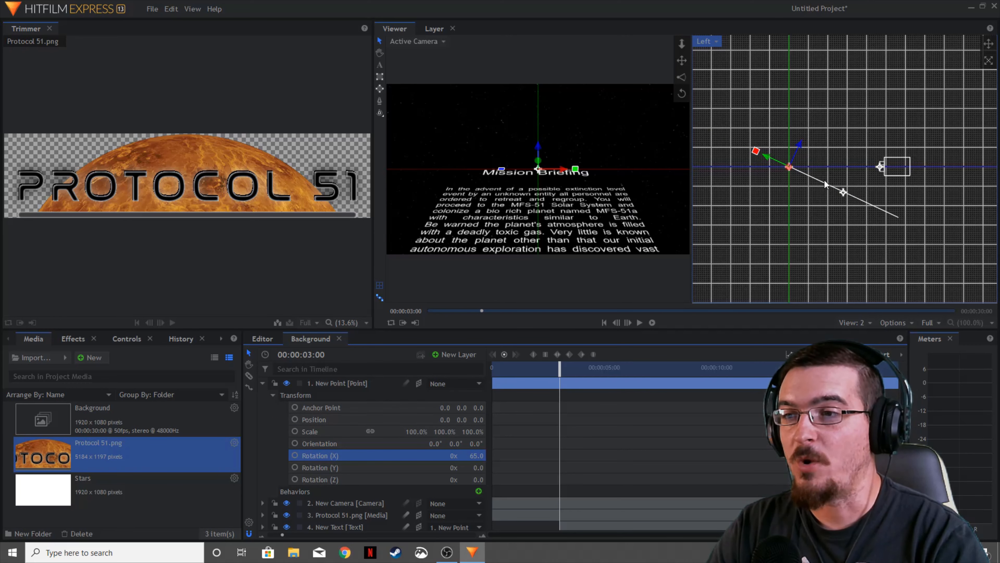
left_click_drag(769, 160, 799, 176)
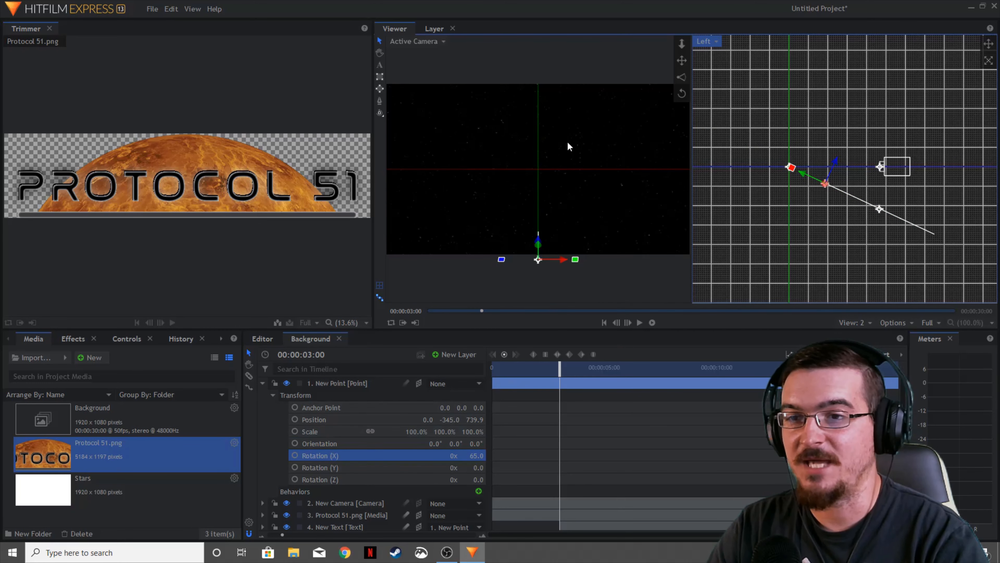
scroll(374, 448, "down", 1)
scroll(374, 447, "up", 1)
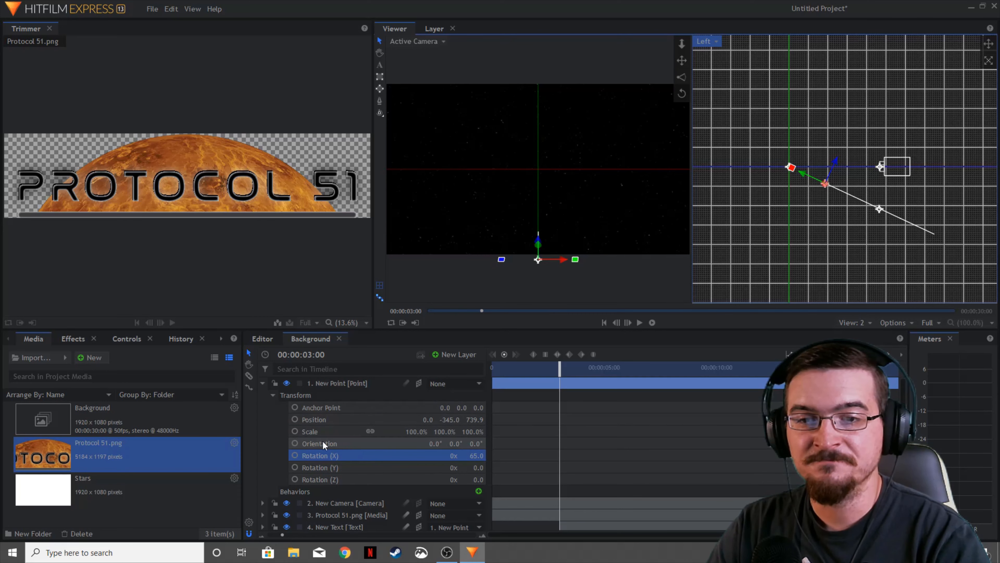
left_click(272, 395)
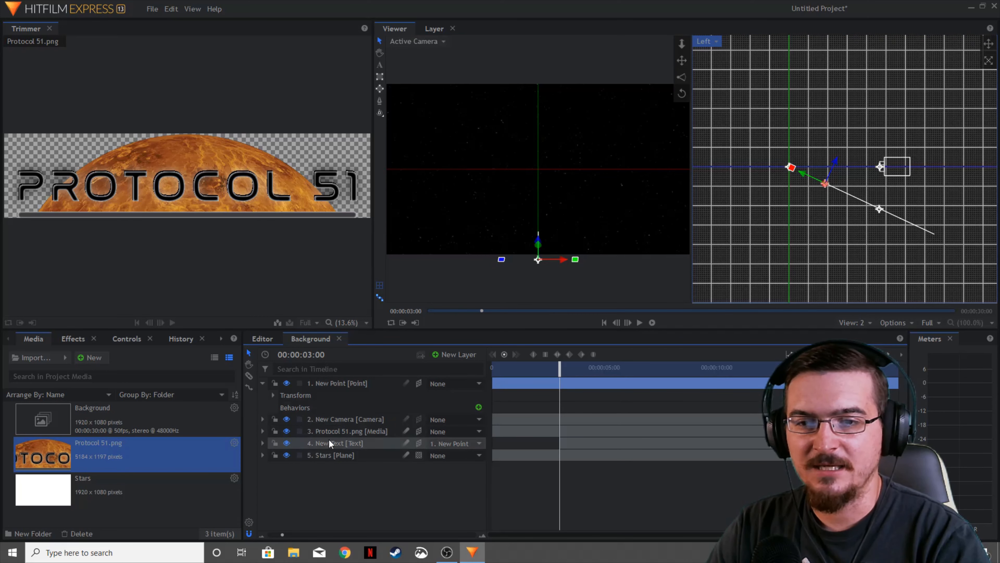
left_click(263, 383)
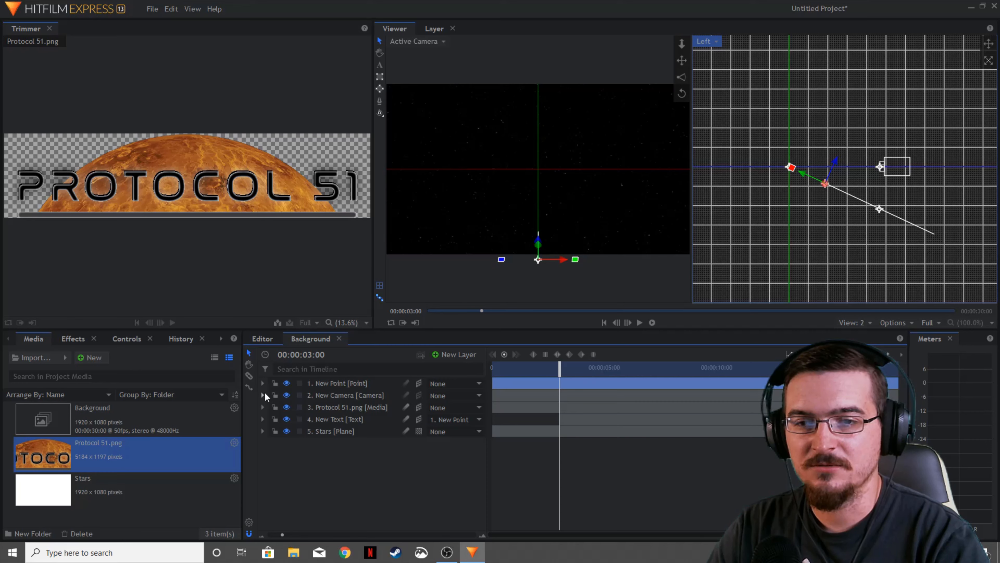
left_click(262, 383)
left_click(273, 394)
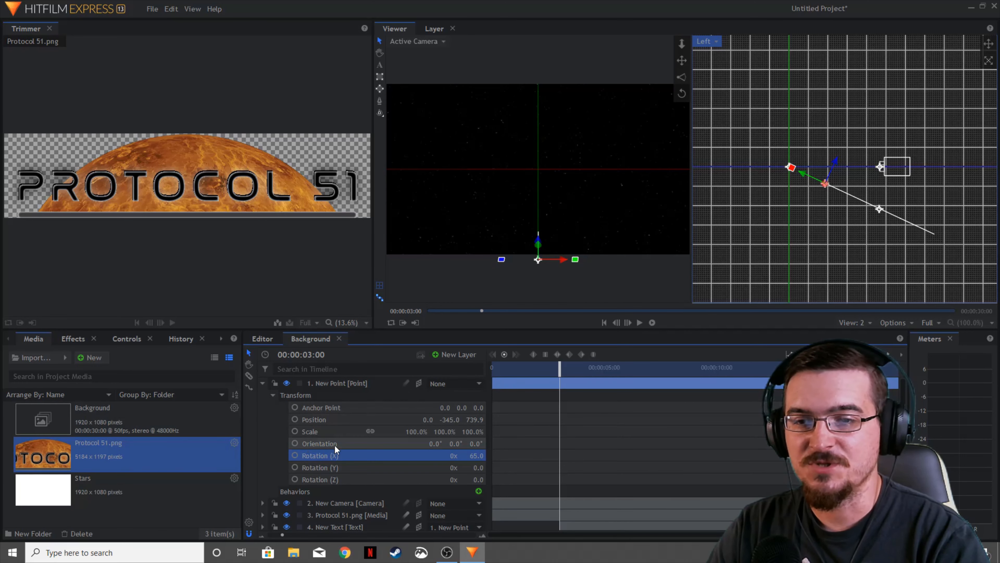
left_click(294, 419)
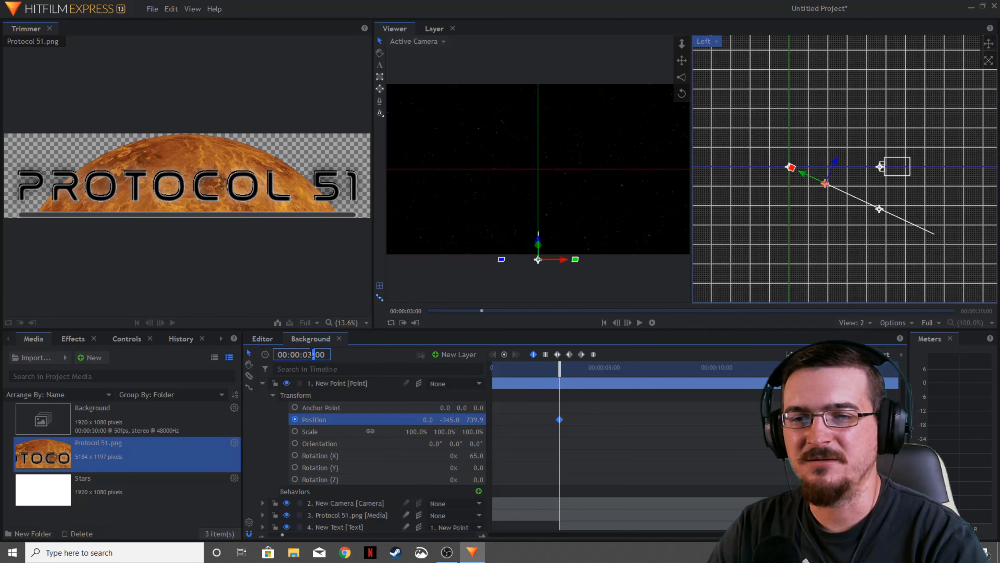
key("BackSpace")
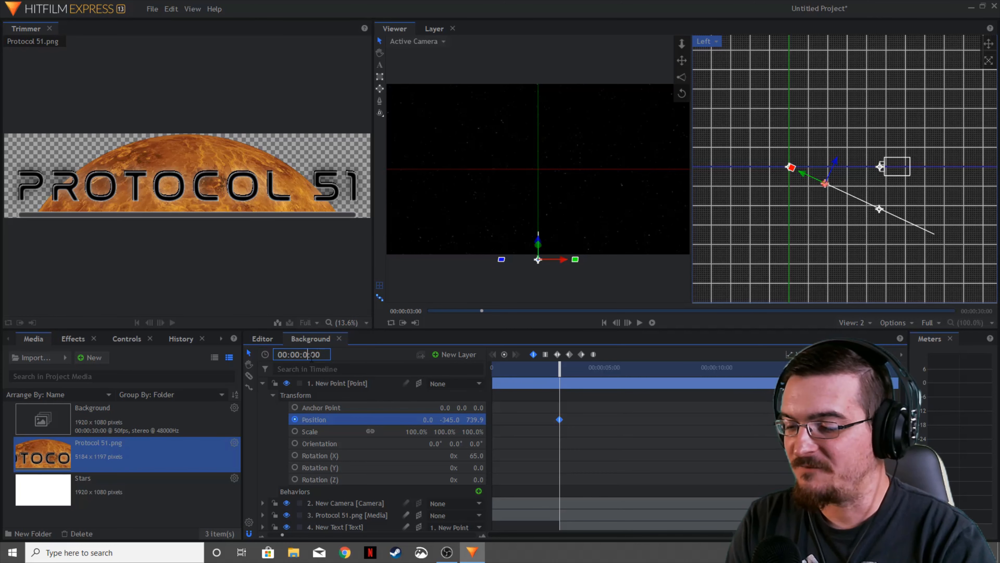
type("5")
key("Return")
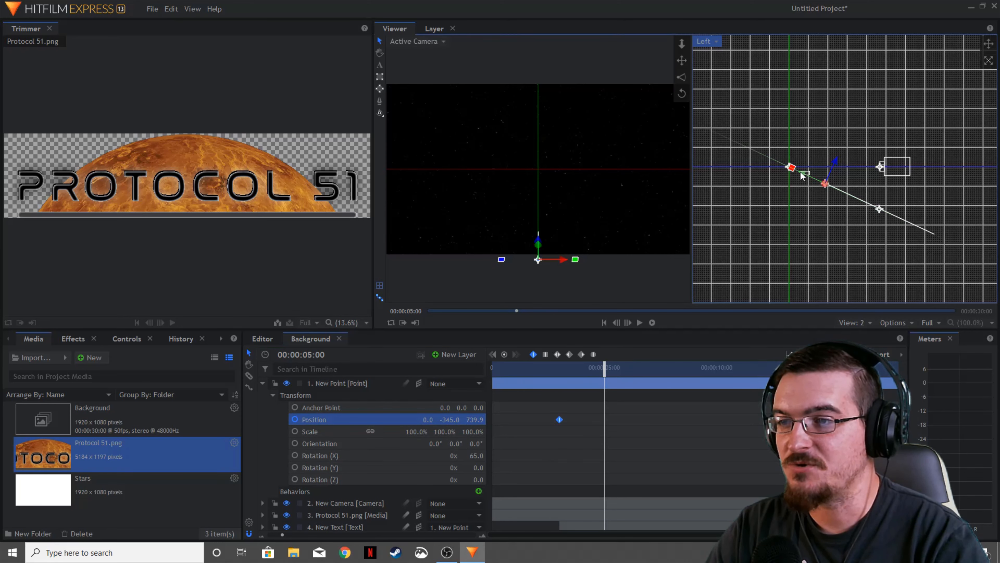
left_click(794, 167)
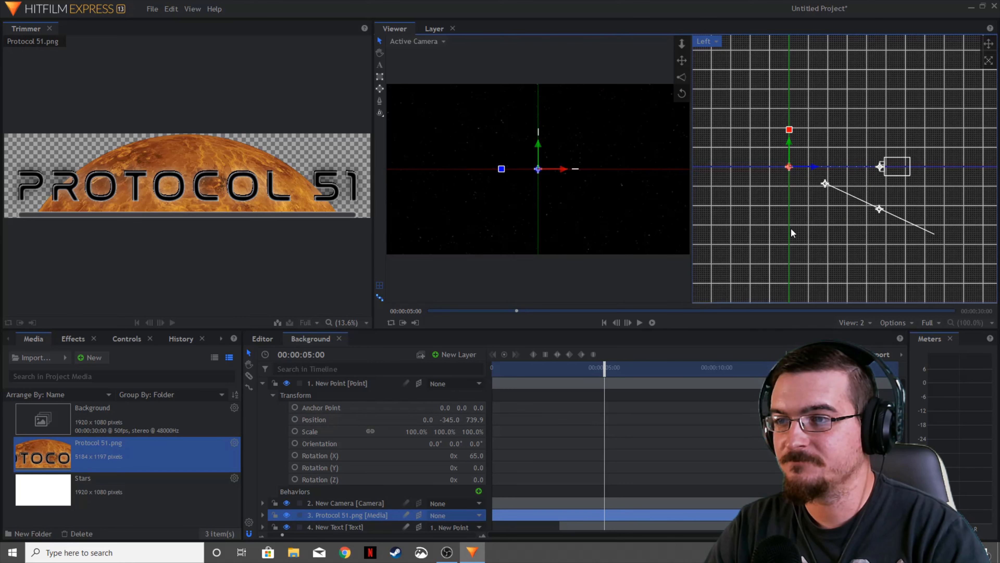
left_click(821, 243)
left_click(341, 383)
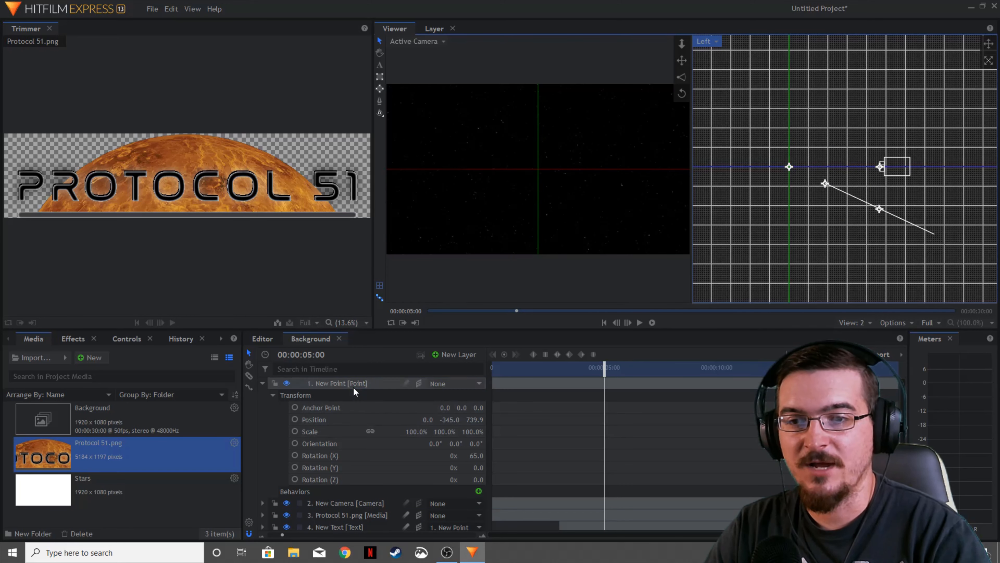
left_click_drag(805, 172, 635, 111)
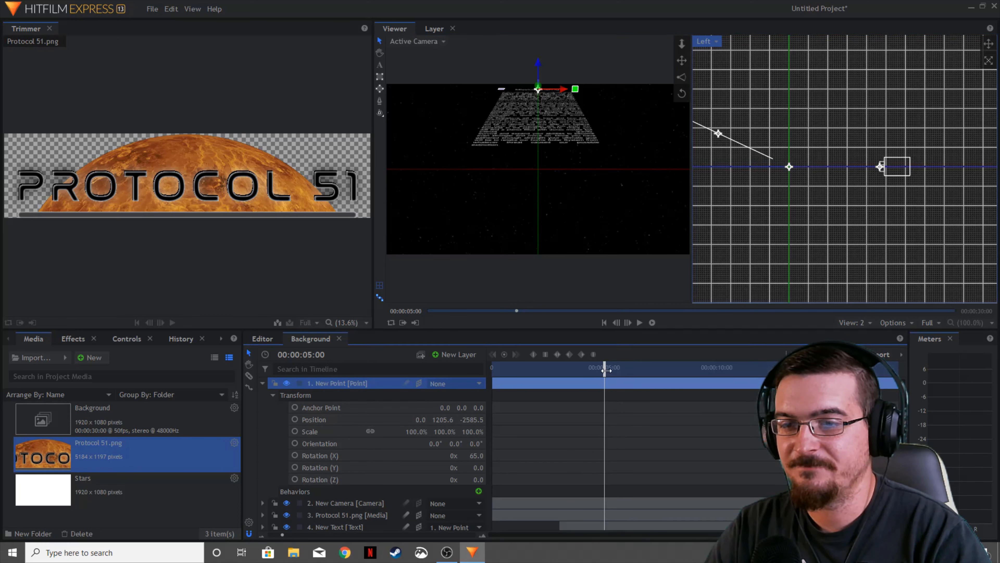
key("ctrl+z")
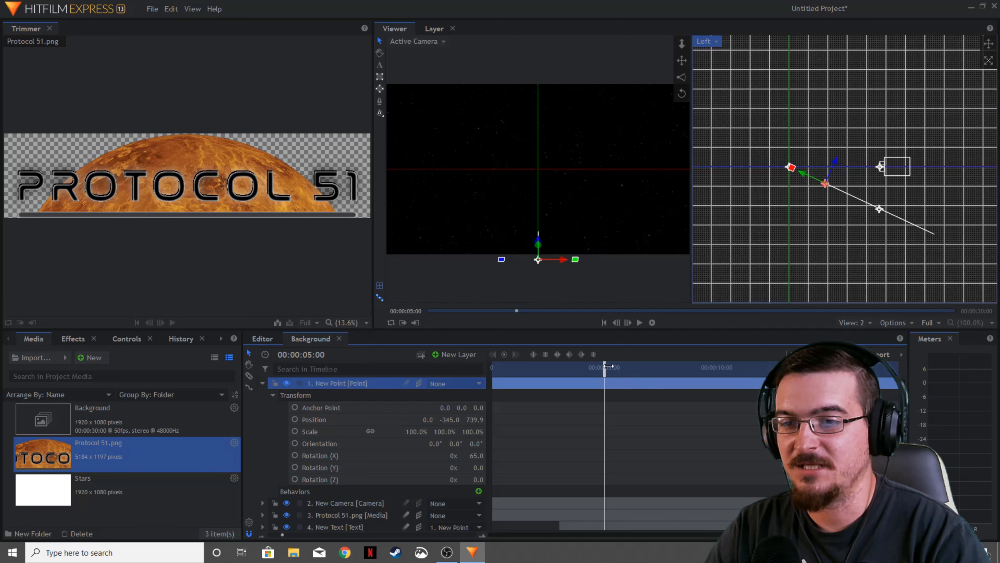
Step: Keyframe the New Point position at 3 seconds, and at 6 seconds move it along its tilted axis to about Y 1307, Z -2802.8
left_click_drag(604, 367, 562, 368)
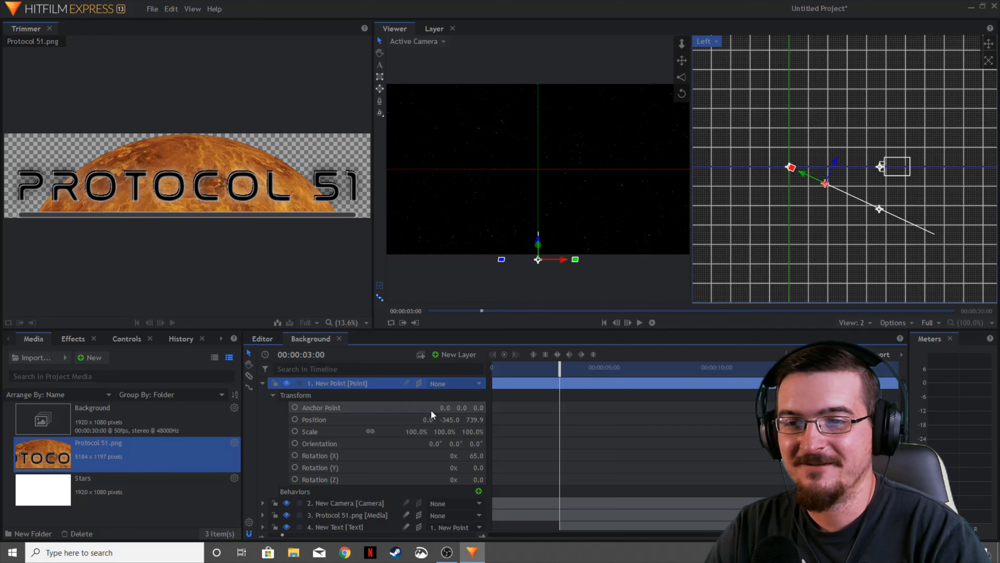
left_click(295, 420)
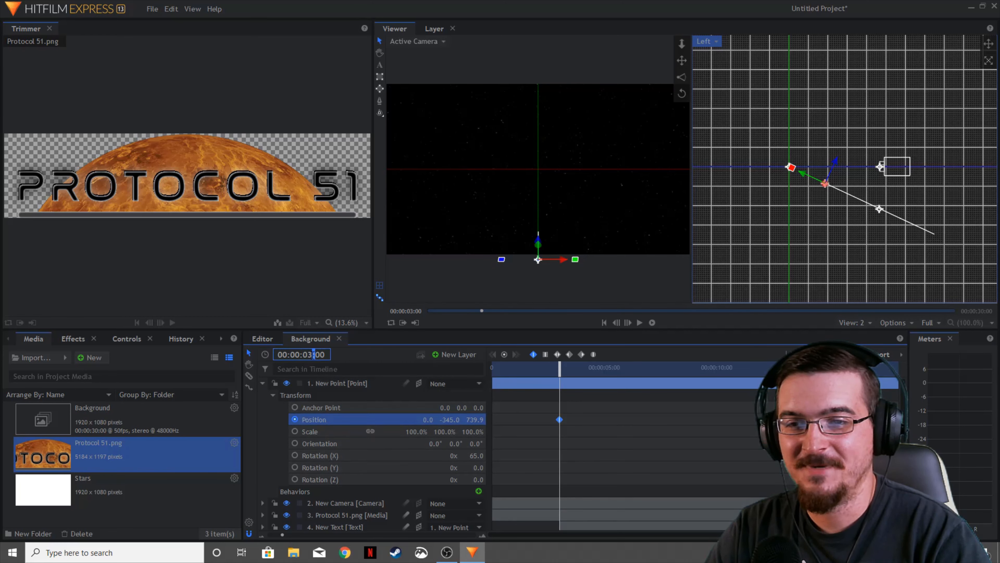
key("BackSpace")
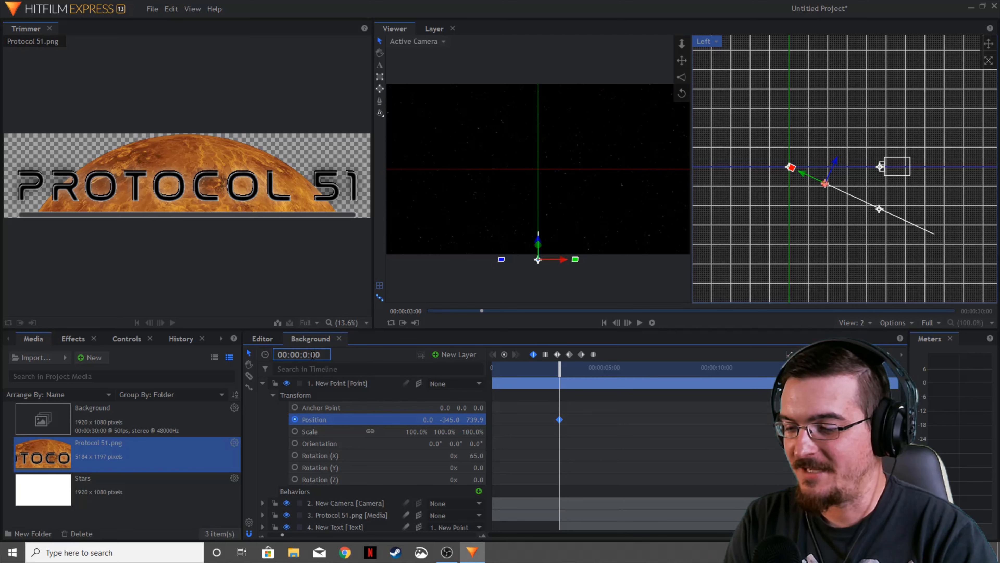
key("Return")
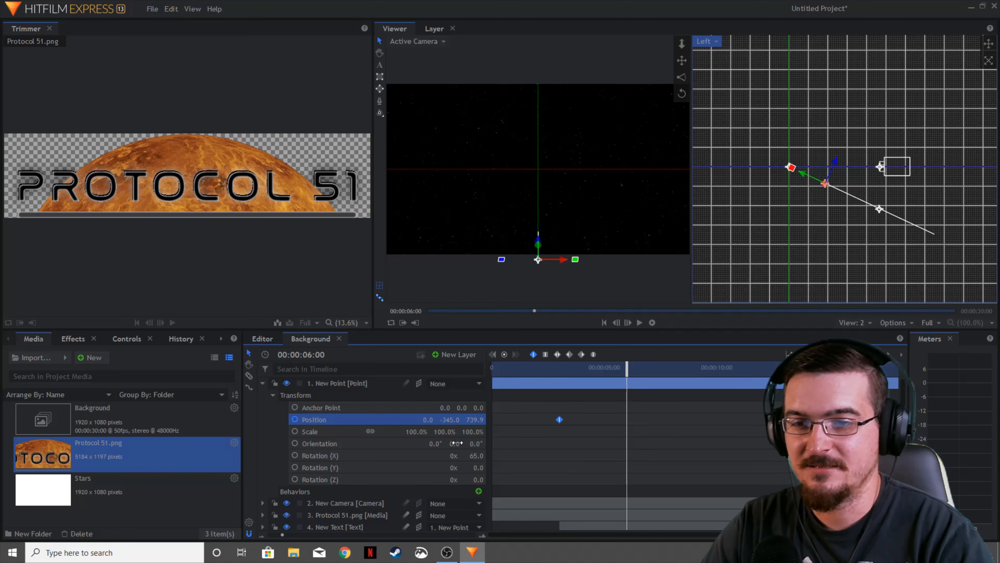
left_click_drag(802, 177, 630, 107)
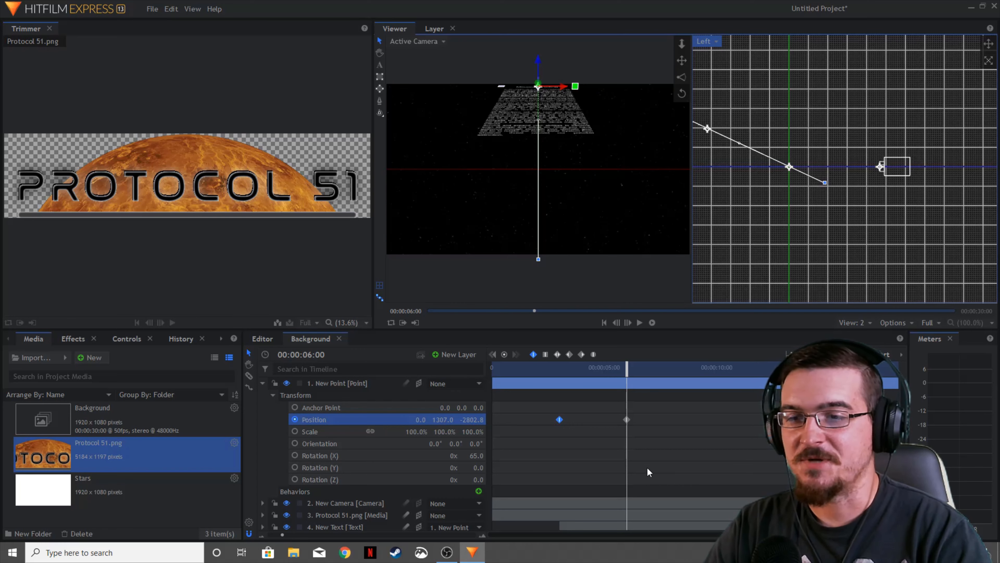
Step: Play the composition from the start and scrub through the timeline to review the logo and text crawl movement
left_click_drag(627, 369, 379, 363)
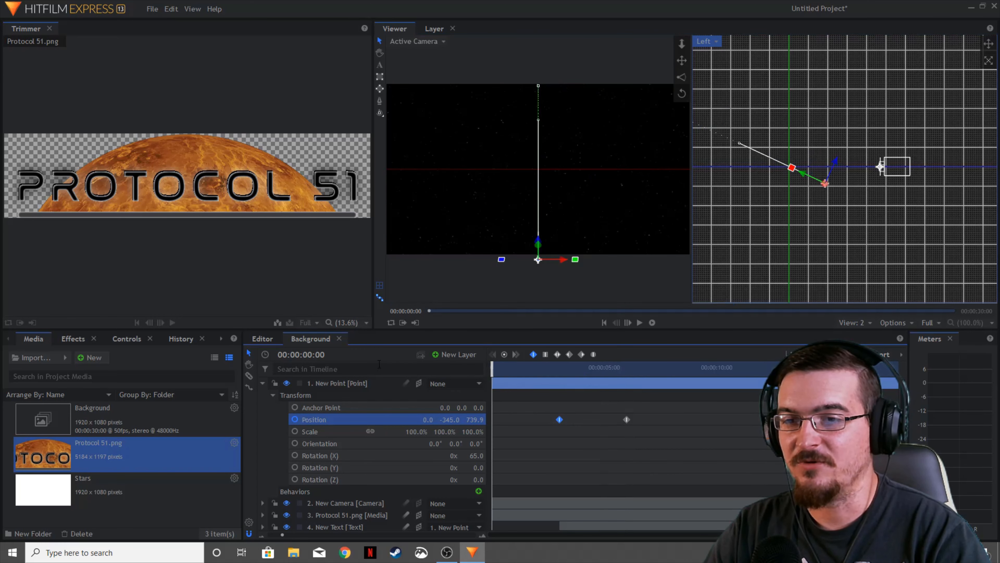
left_click(640, 323)
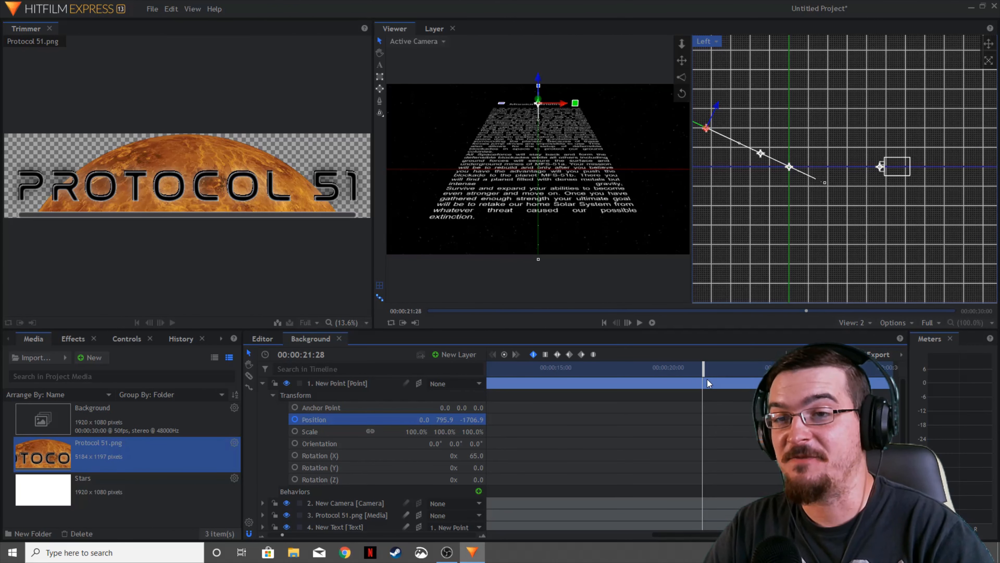
left_click_drag(666, 537, 503, 536)
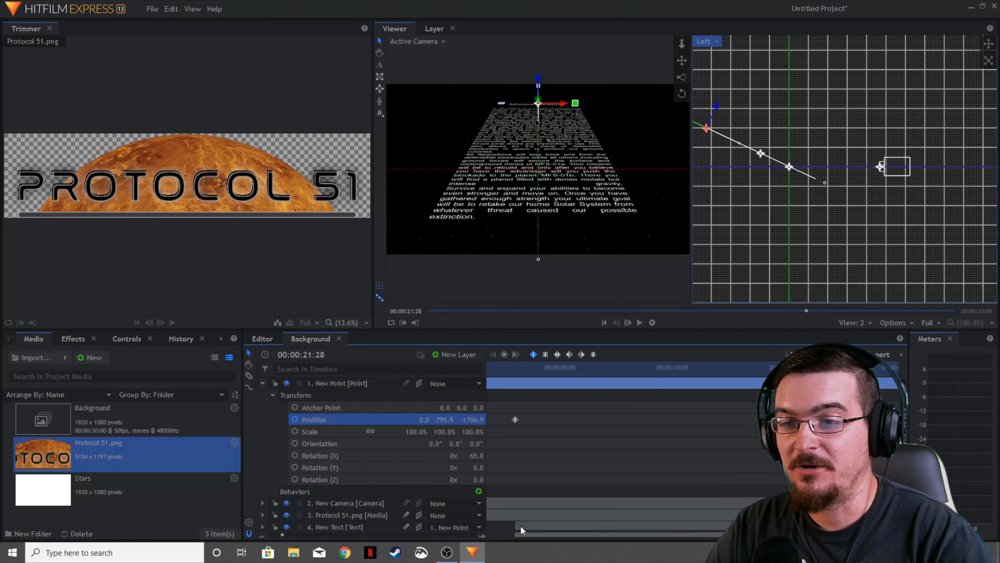
left_click(672, 371)
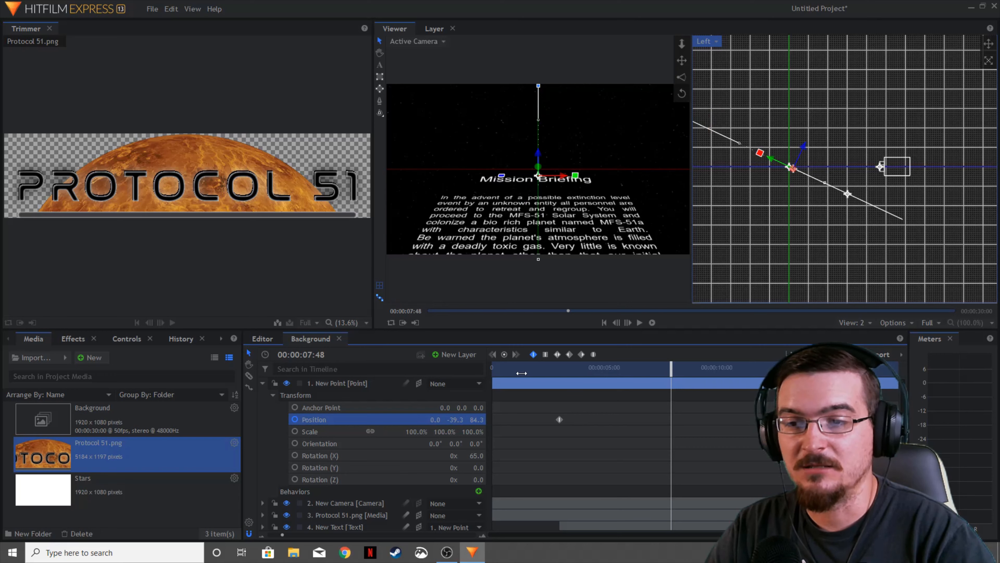
left_click(507, 369)
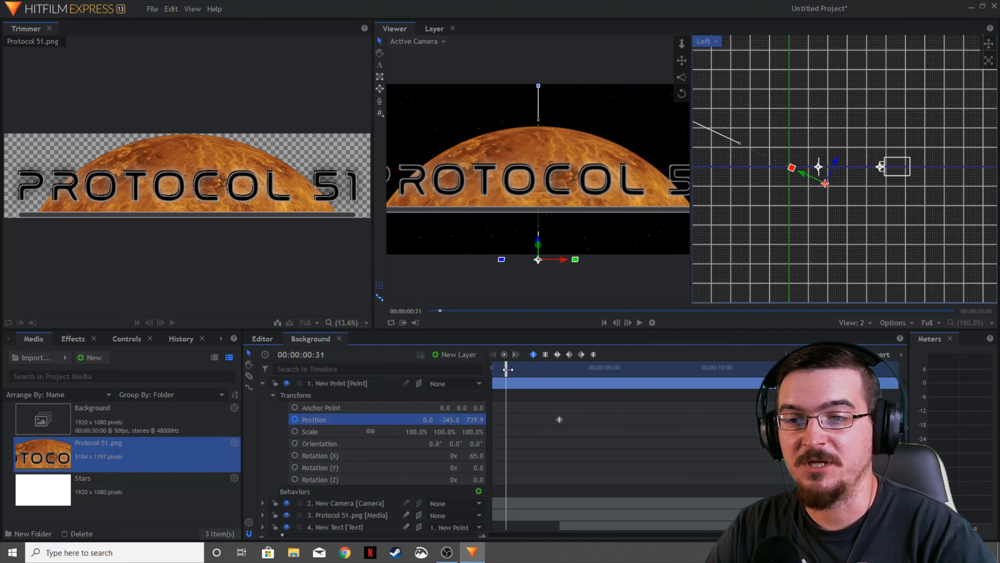
left_click_drag(507, 369, 490, 370)
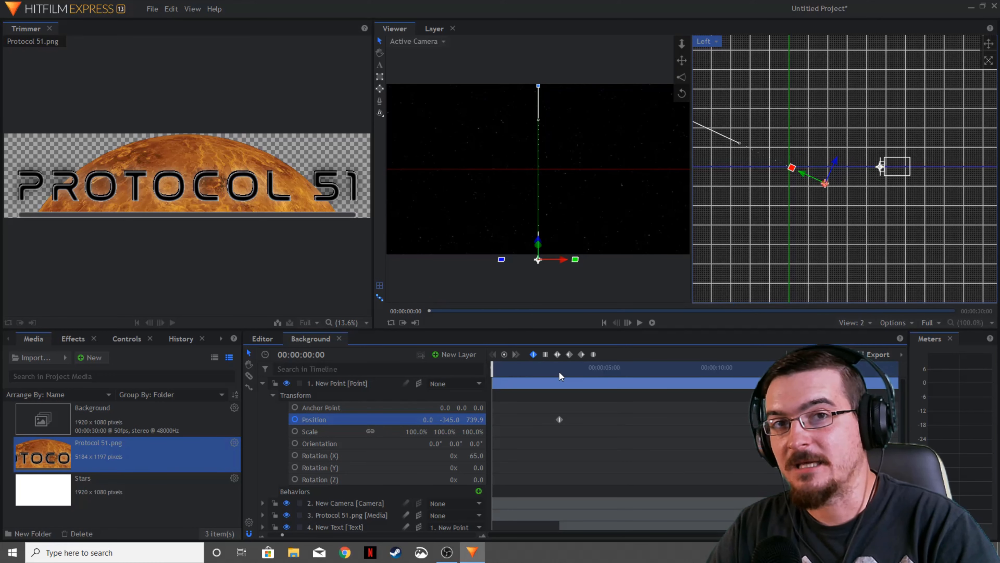
mouse_move(559, 420)
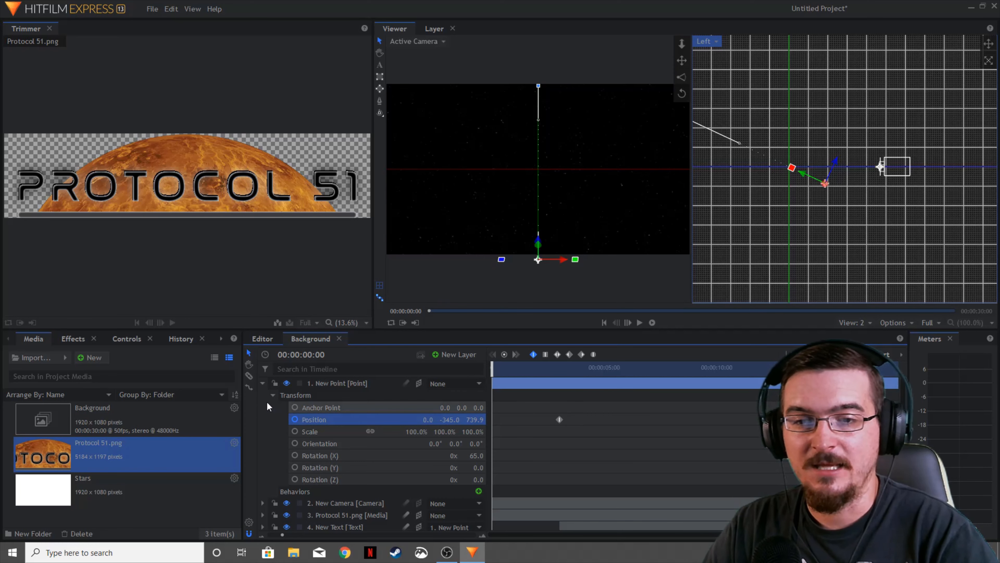
Step: Collapse the New Point layer, return the viewer to a single Active Camera view, and preview the sequence from the start
left_click(273, 395)
left_click(262, 383)
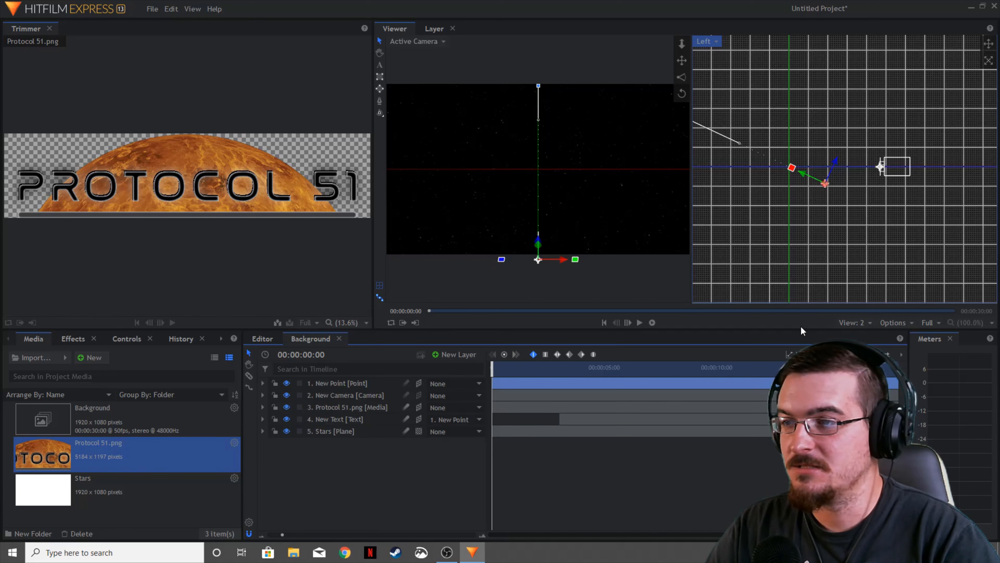
left_click(860, 340)
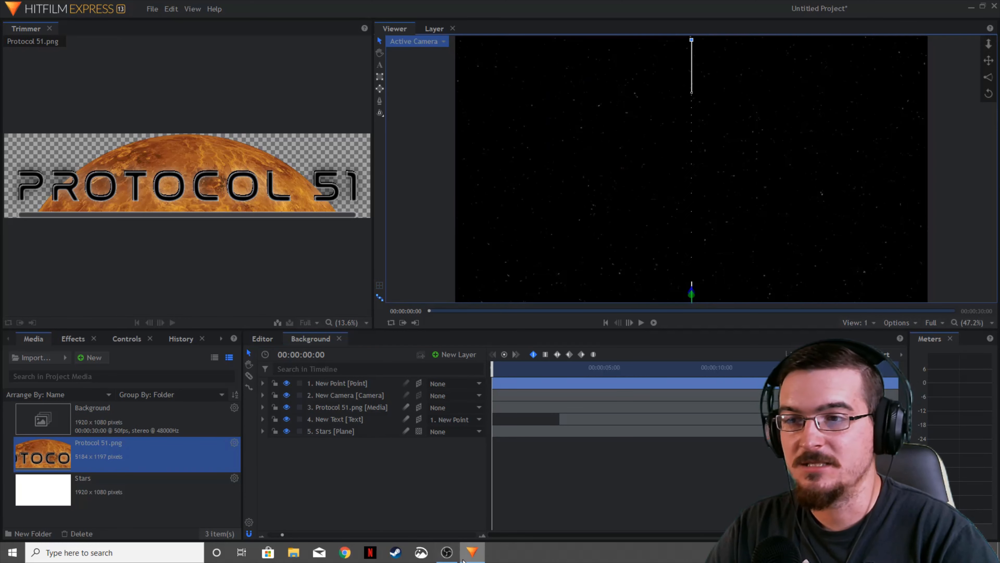
left_click(431, 123)
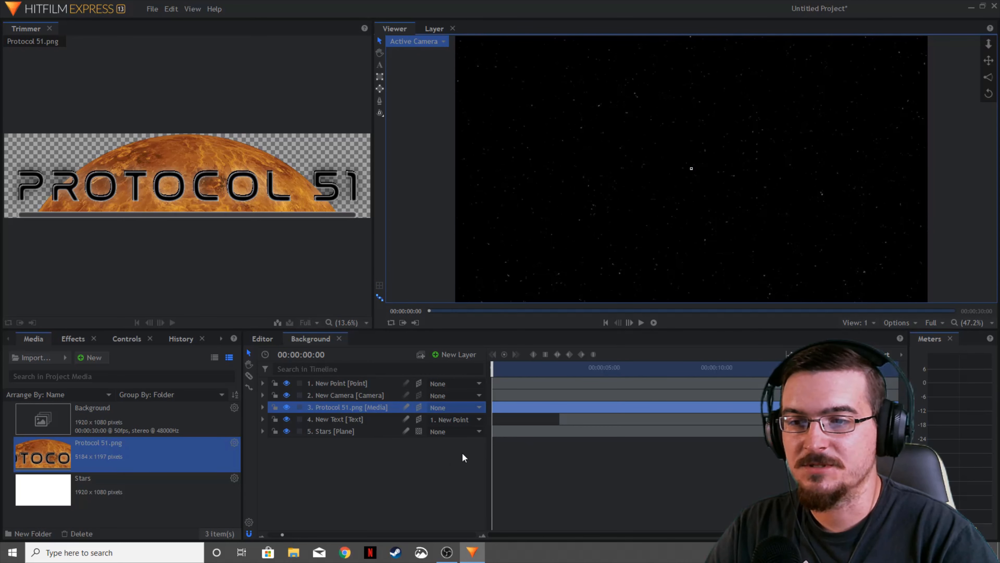
left_click(641, 322)
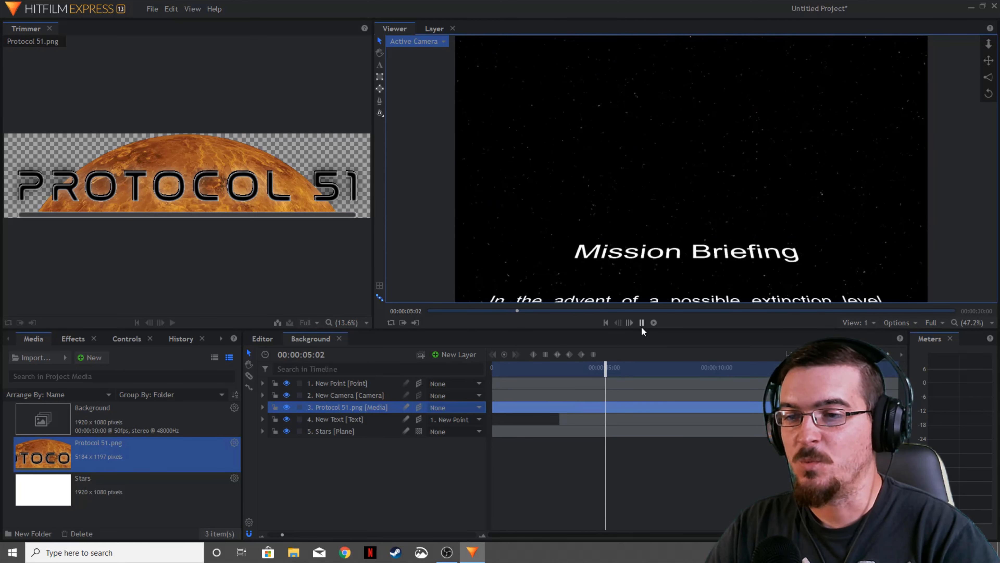
left_click(642, 322)
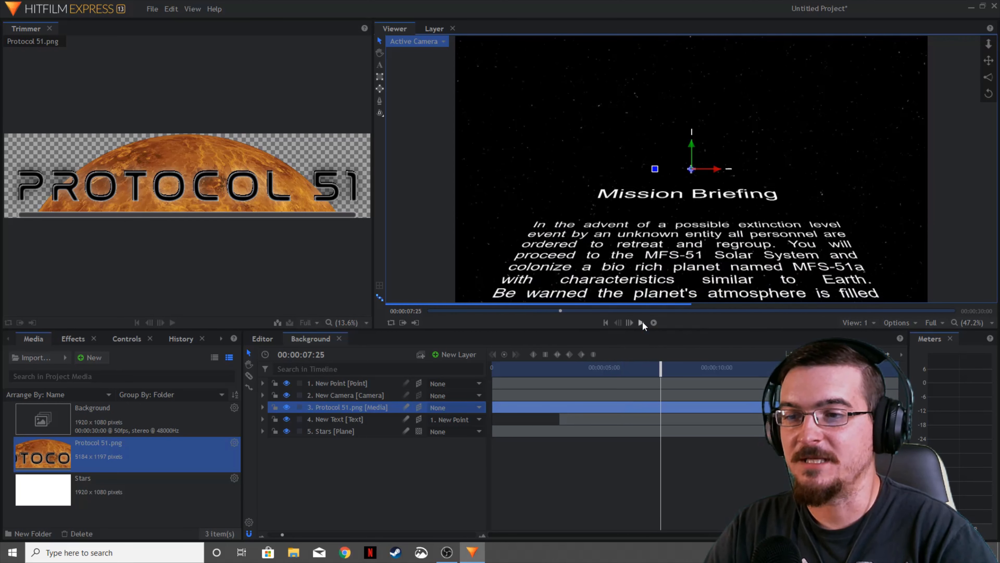
Step: Change the font of all the Mission Briefing crawl text from Arial to a wide, futuristic typeface
double_click(695, 262)
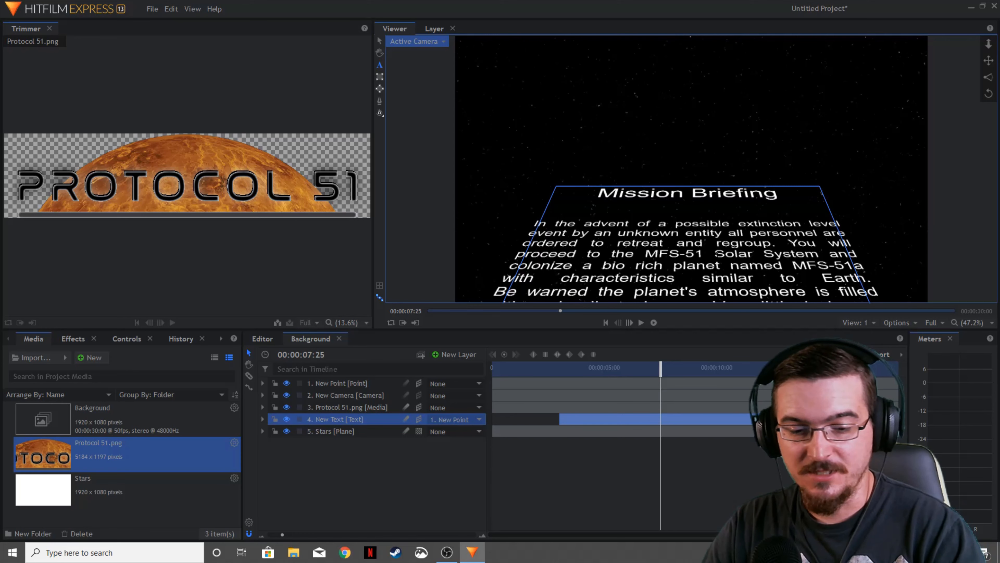
key("ctrl+a")
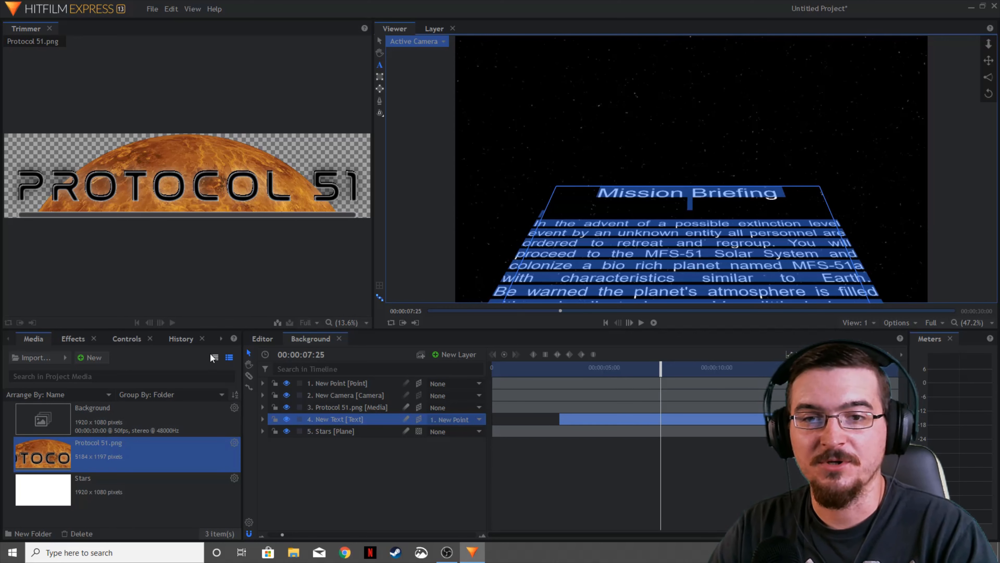
left_click(196, 339)
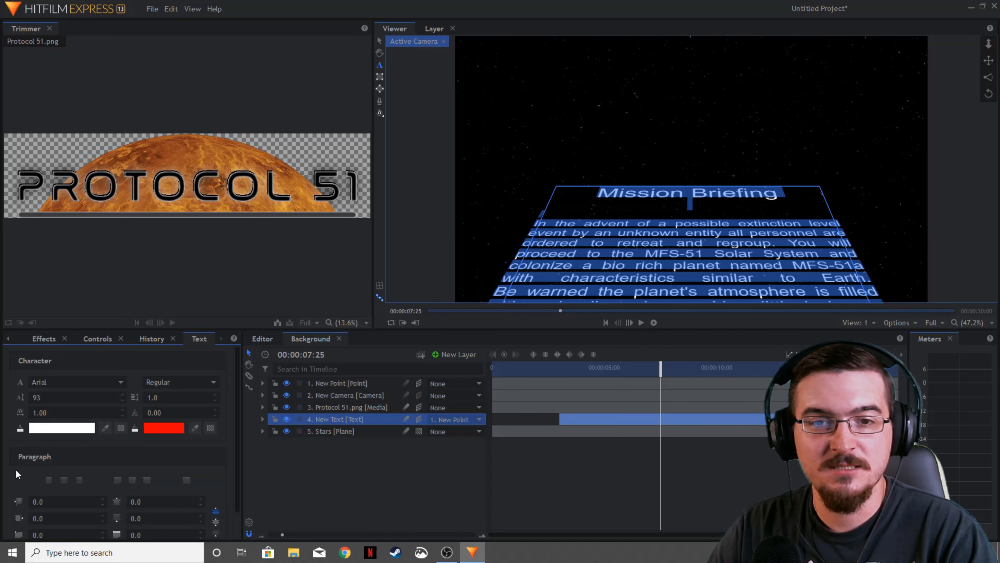
left_click(64, 377)
scroll(100, 249, "down", 3)
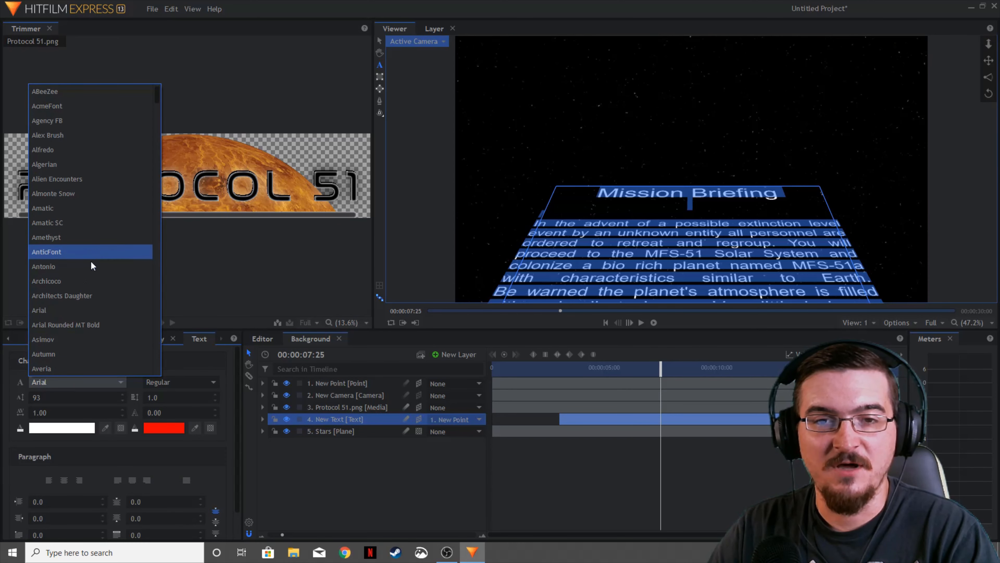
scroll(93, 274, "down", 20)
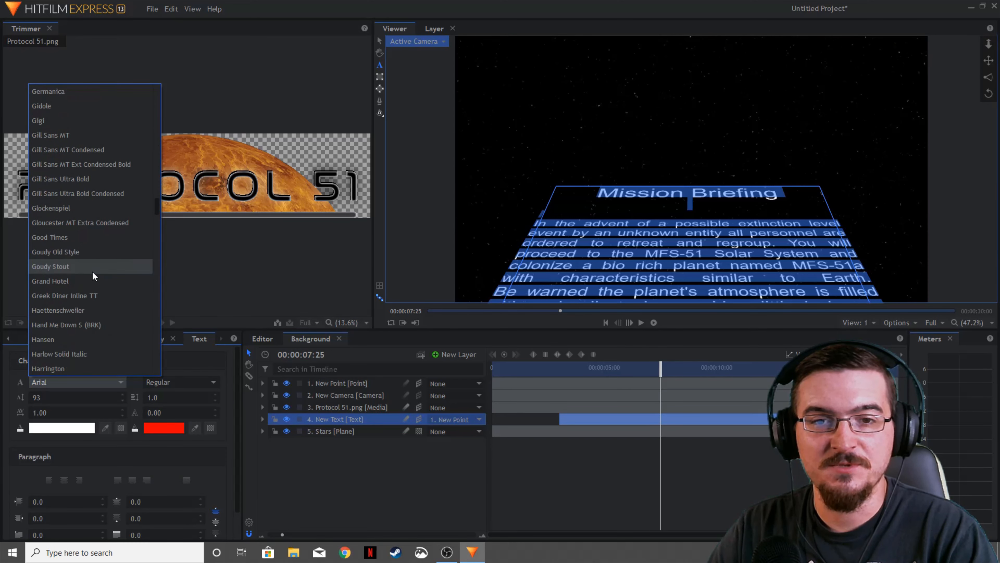
scroll(92, 271, "down", 15)
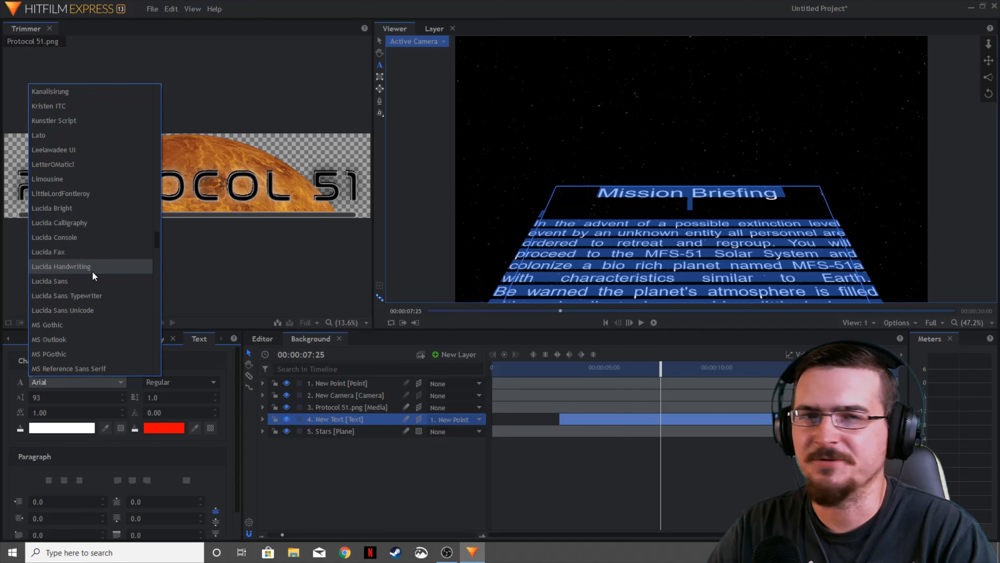
scroll(92, 271, "down", 13)
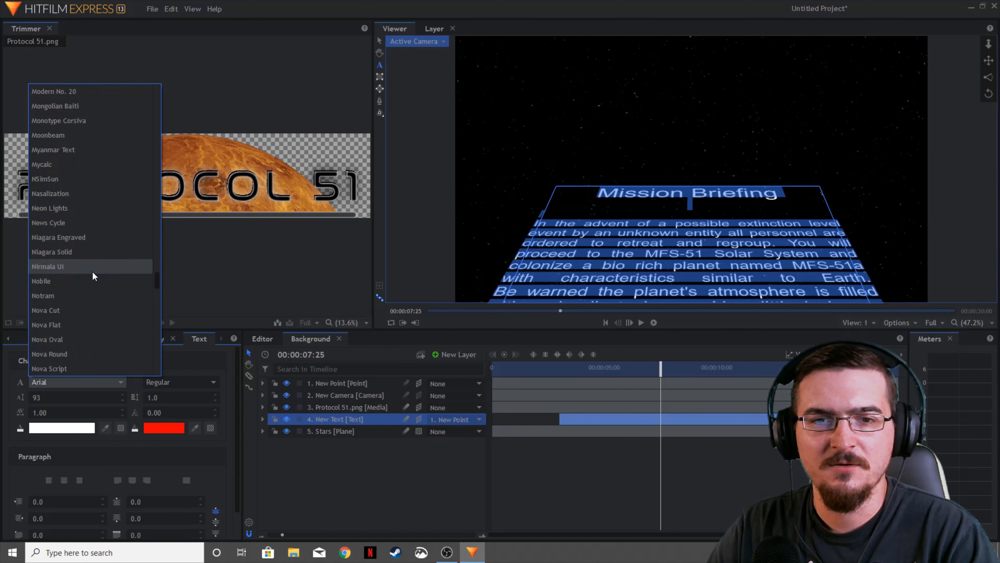
scroll(92, 270, "down", 3)
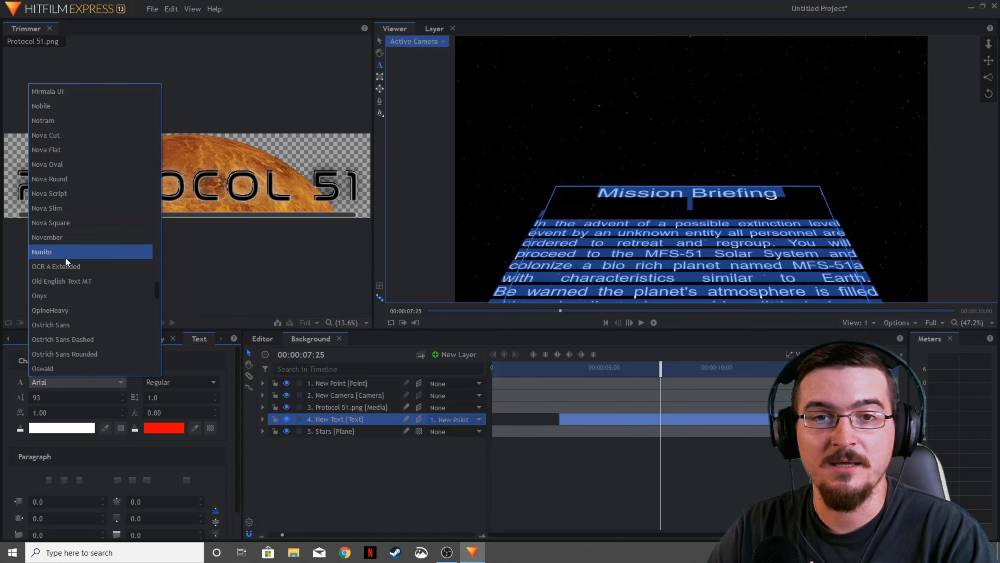
scroll(65, 257, "up", 2)
left_click(55, 105)
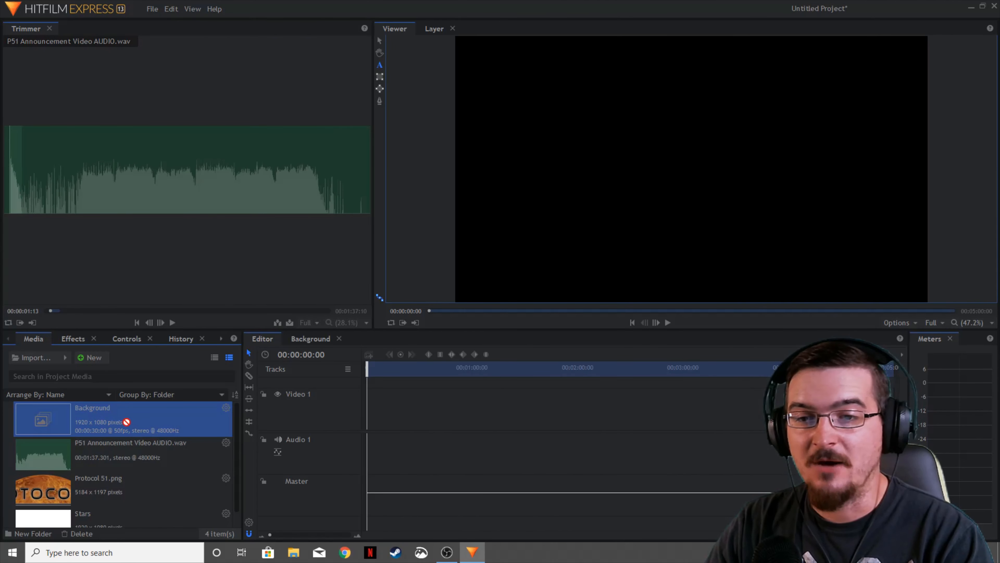
Step: Place the Background composite shot at the start of Video 1 in the editor timeline and preview the sequence
left_click_drag(92, 418, 369, 411)
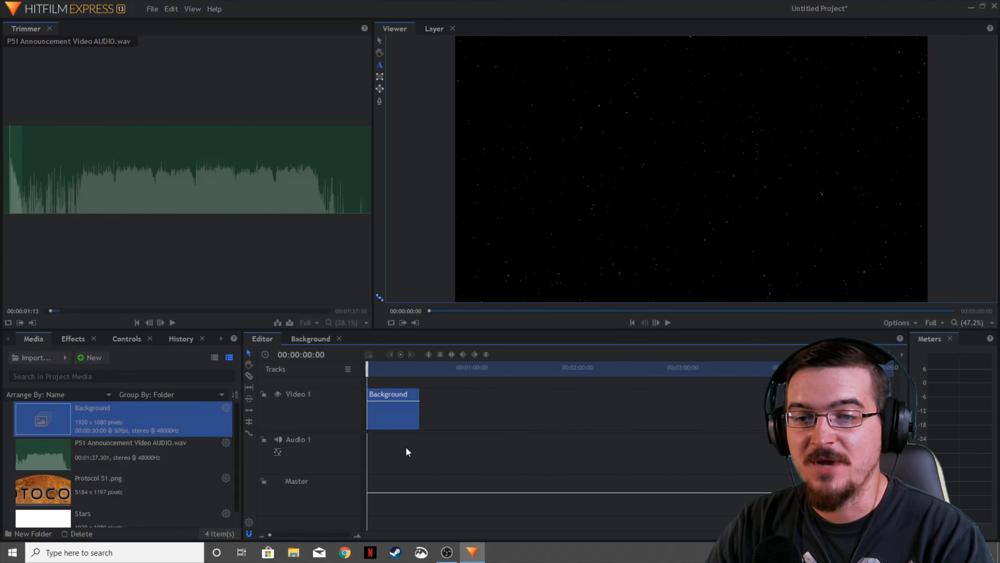
left_click_drag(269, 534, 273, 534)
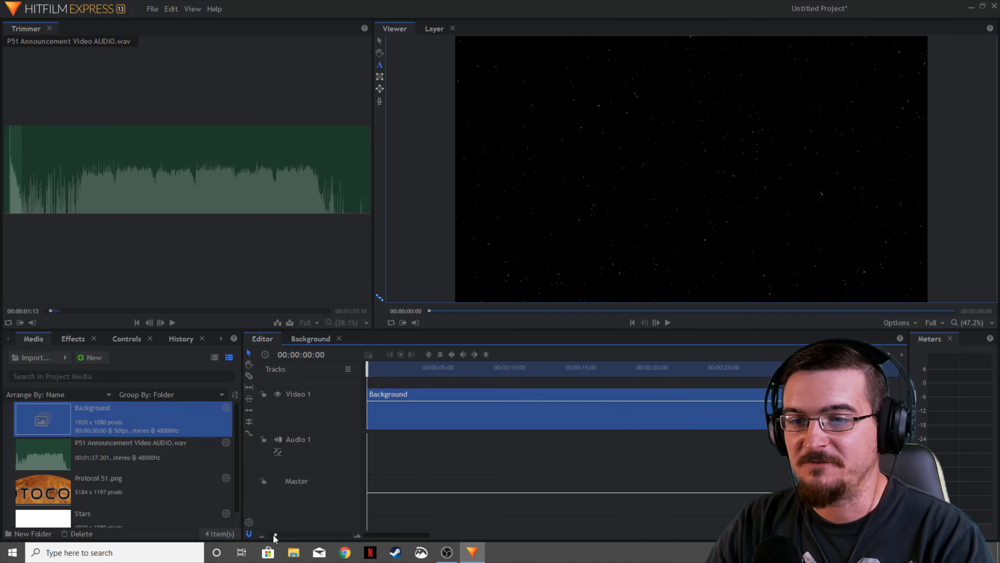
left_click(668, 323)
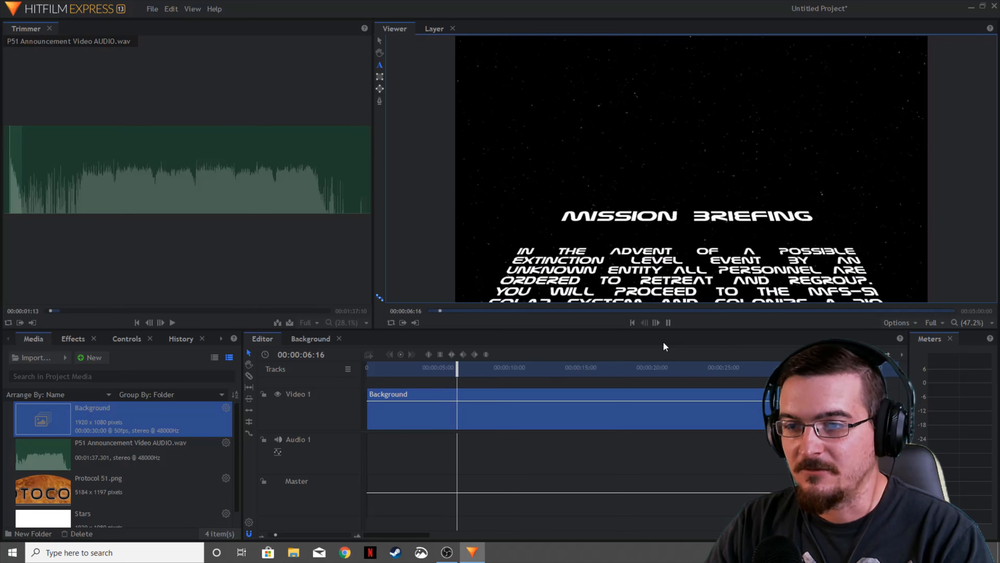
left_click(668, 323)
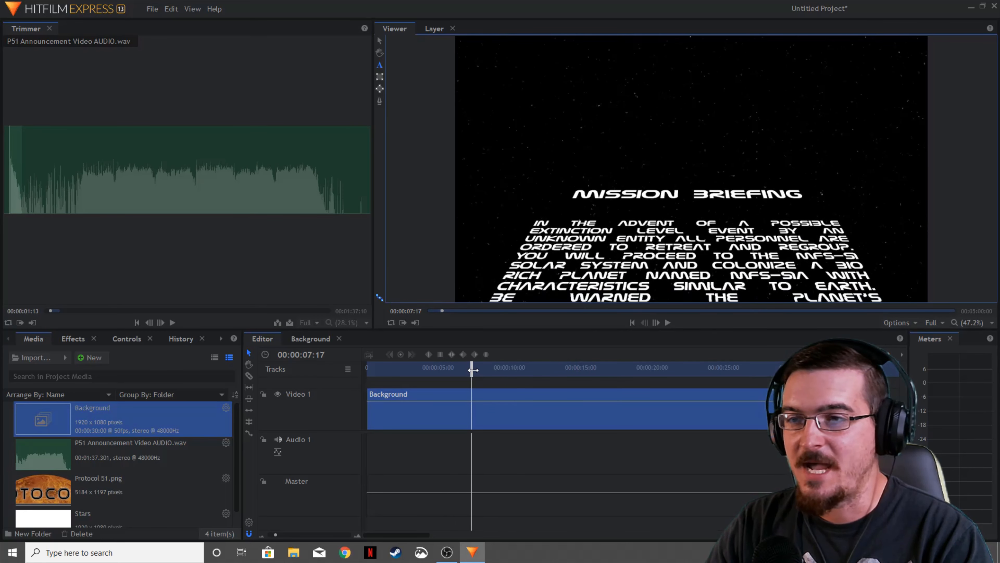
left_click_drag(473, 370, 374, 375)
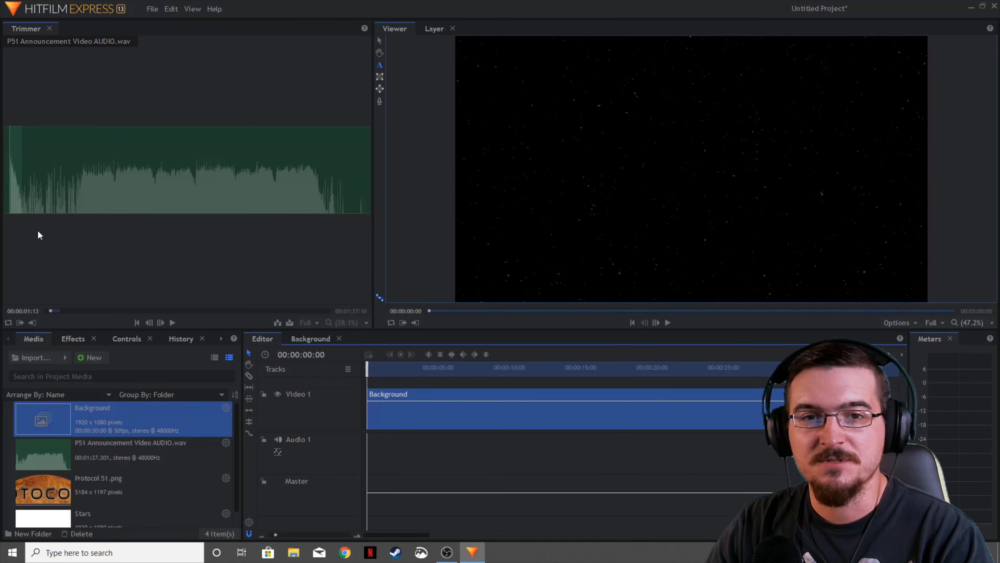
Step: Place the trimmed opening of P51 Announcement Video AUDIO.wav at the start of Audio 1 and preview it with the logo
left_click_drag(165, 267, 369, 442)
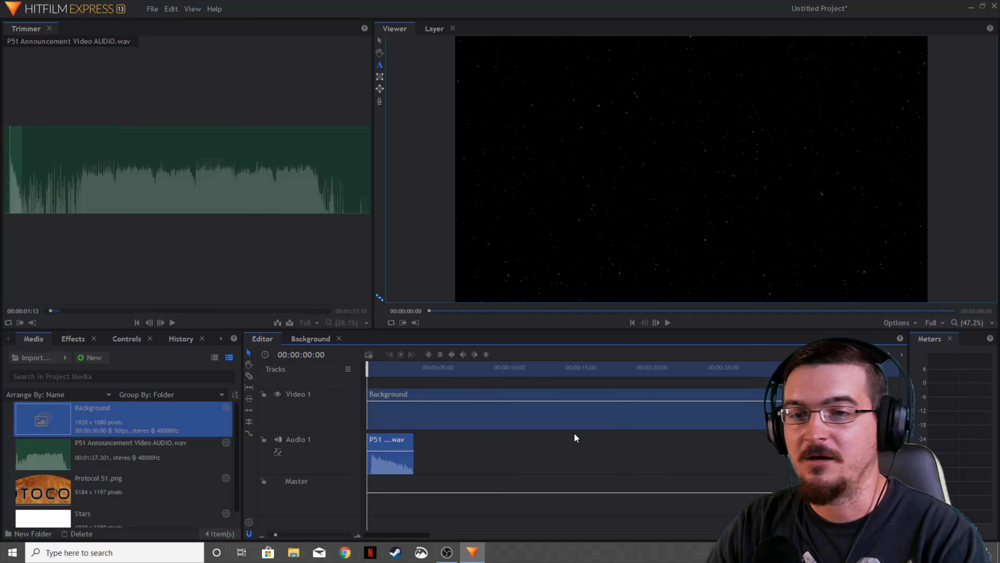
left_click(668, 322)
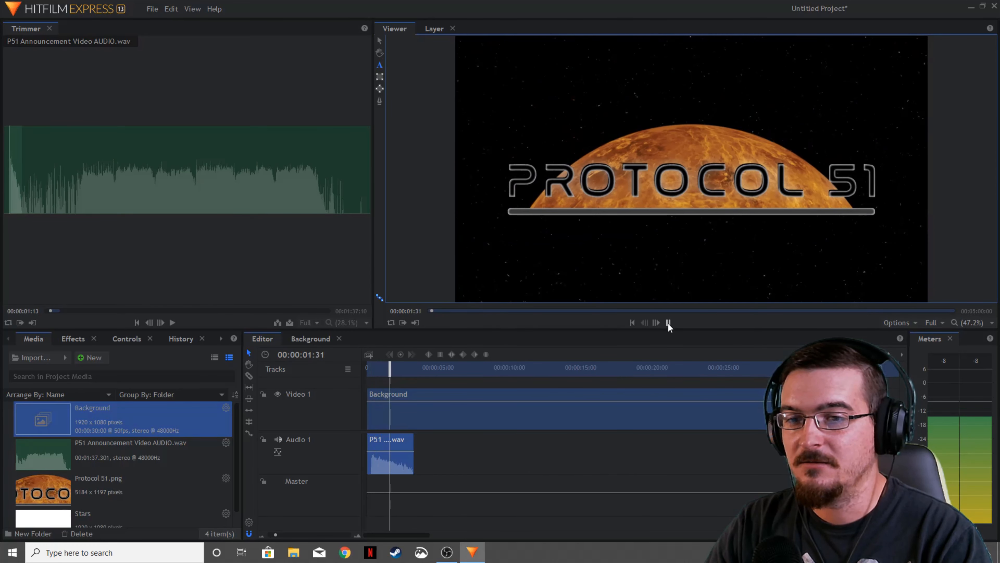
left_click(667, 322)
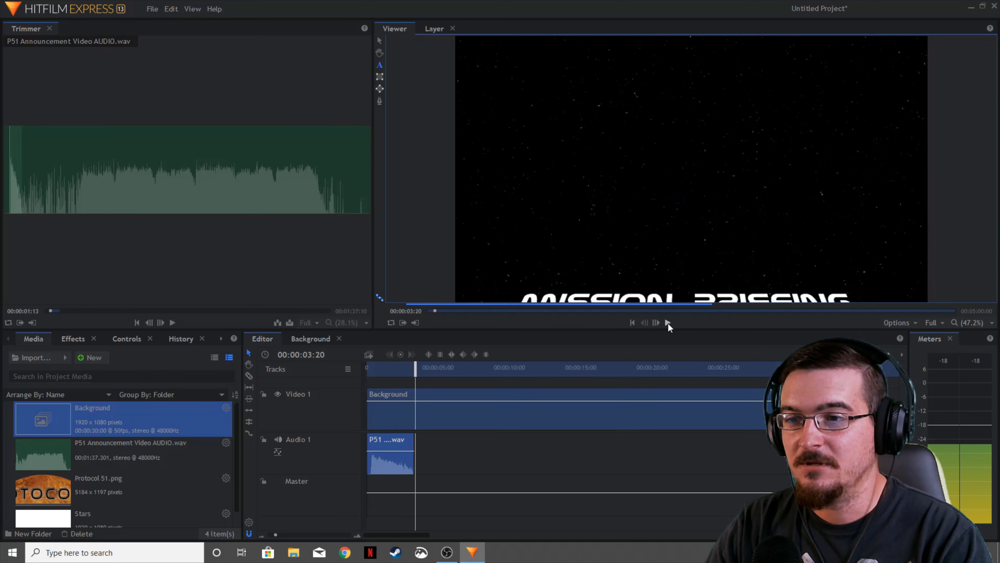
left_click_drag(421, 371, 389, 377)
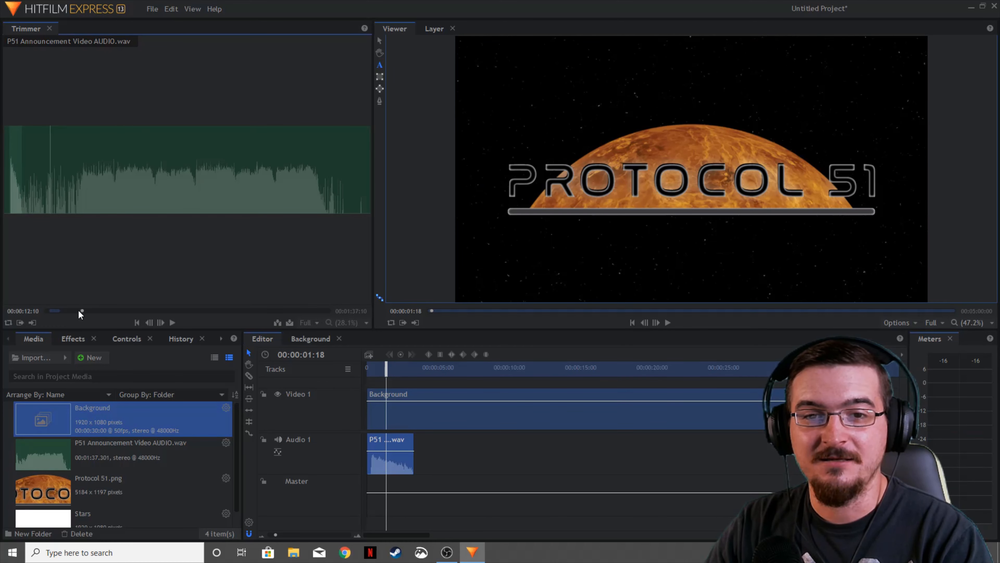
Step: Trim P51 Announcement Video AUDIO.wav to its sustained loud section ending at 00:01:17:09 and append it after the first clip on Audio 1
left_click_drag(78, 310, 103, 314)
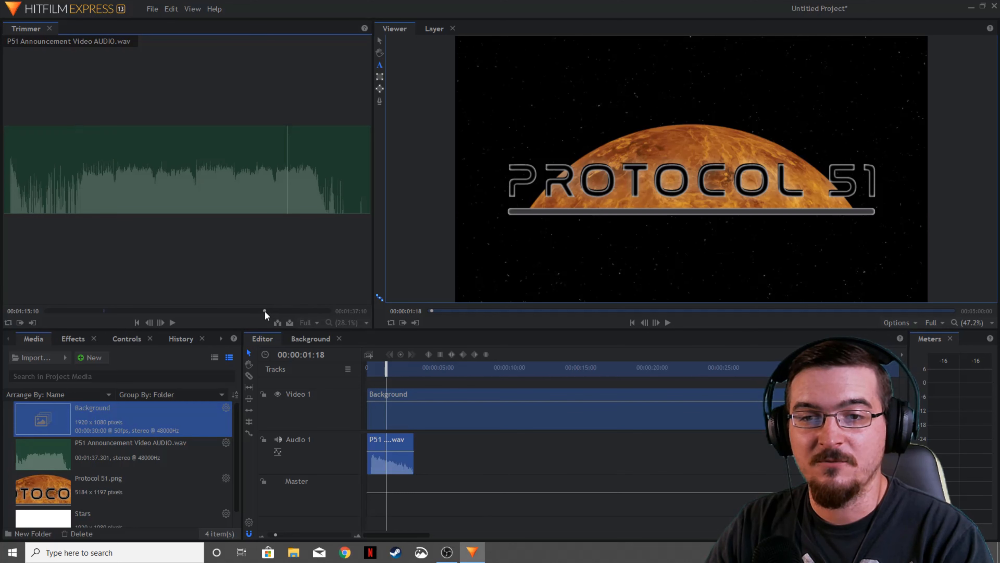
left_click_drag(265, 311, 271, 311)
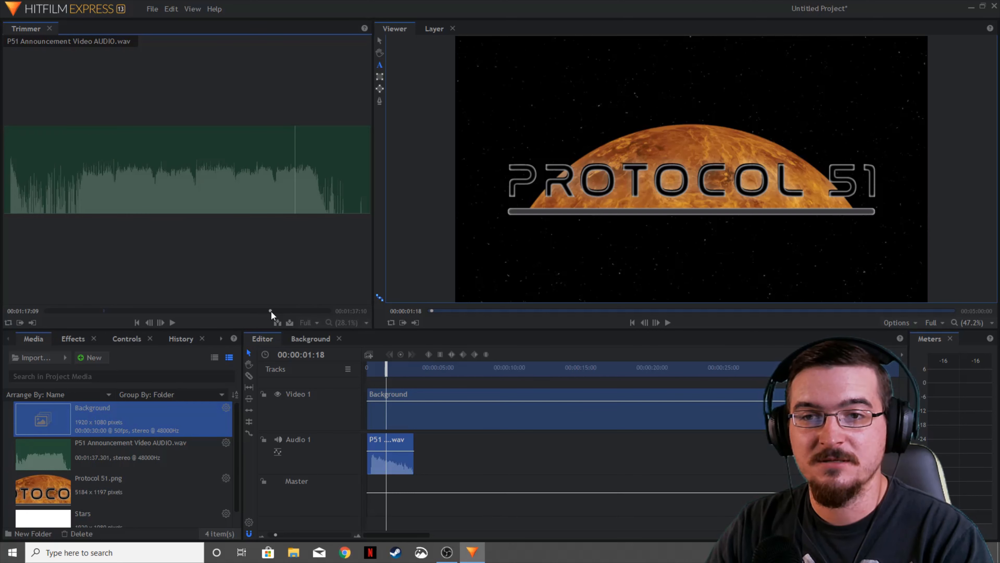
left_click(35, 324)
left_click_drag(175, 214, 448, 460)
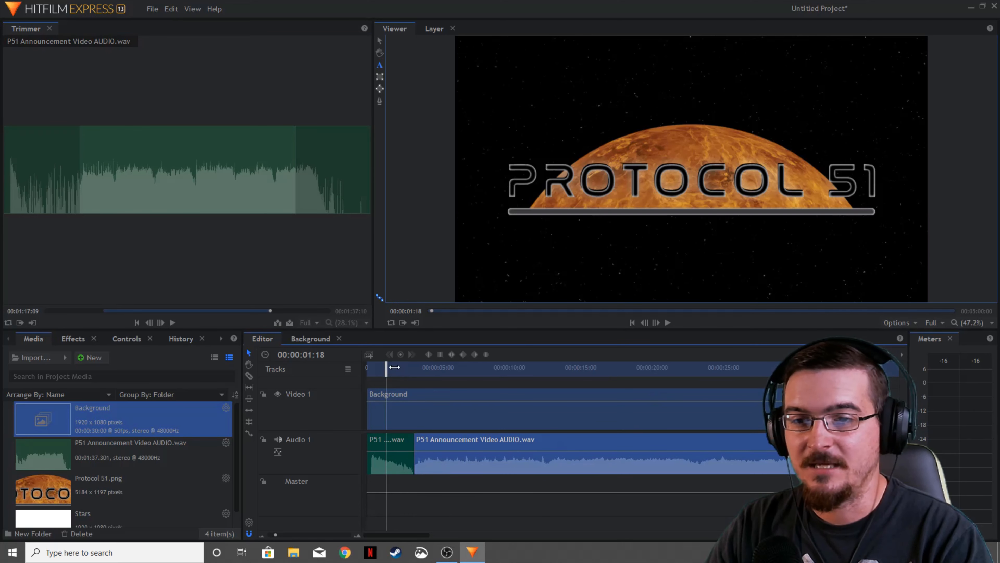
Step: Play the edit from the start to check the cut between the two audio clips against the logo and text crawl
left_click(249, 375)
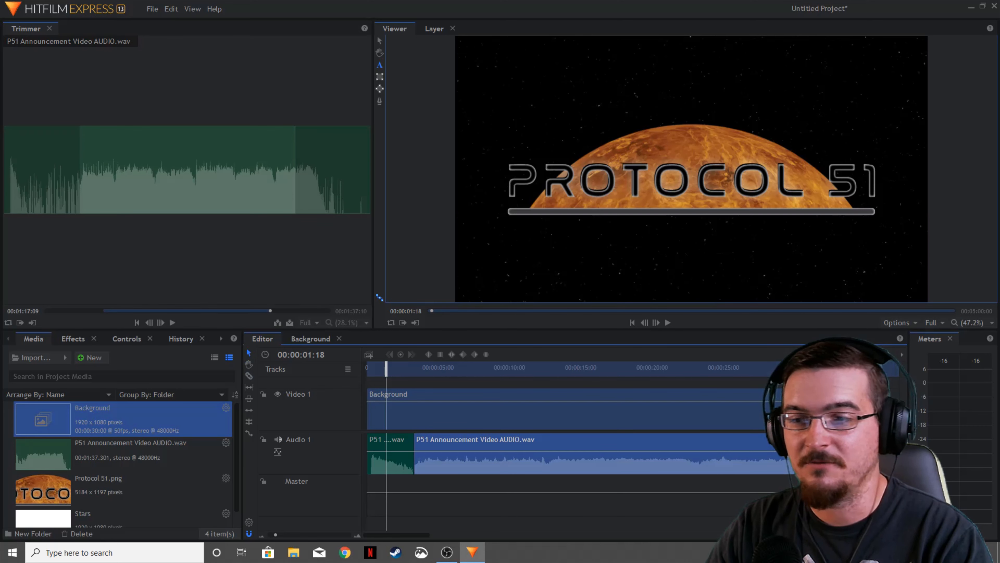
left_click(617, 429)
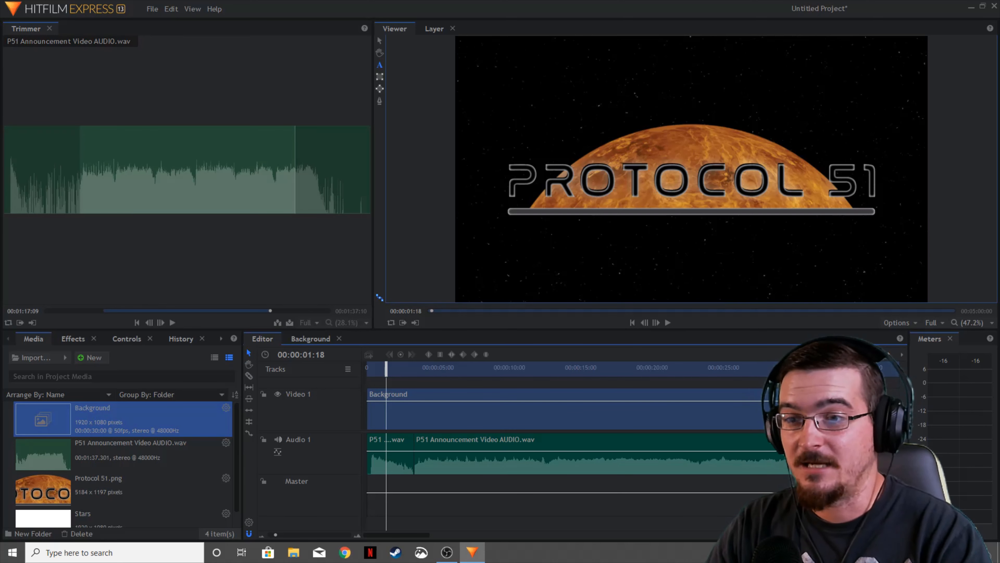
left_click_drag(373, 372, 365, 371)
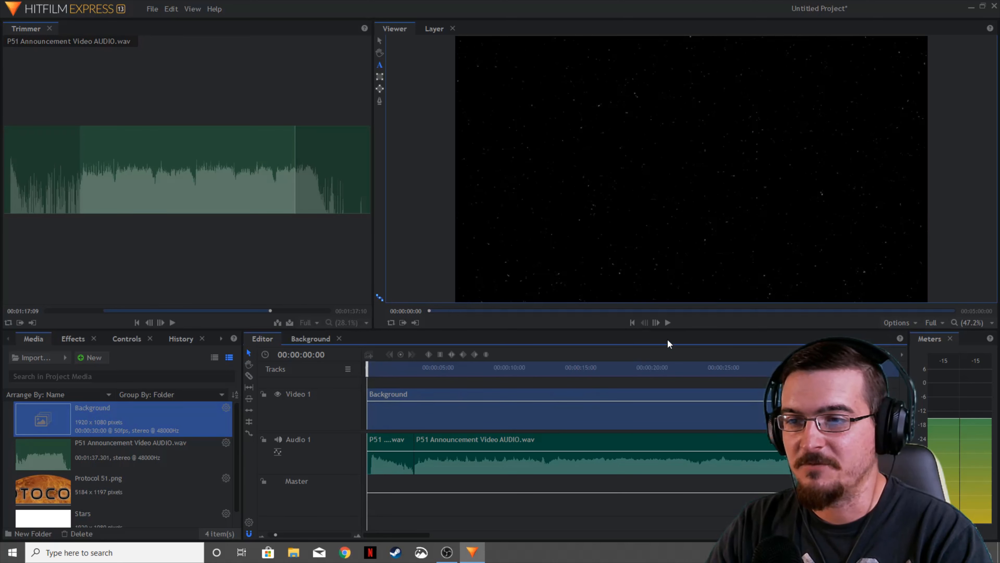
left_click(669, 322)
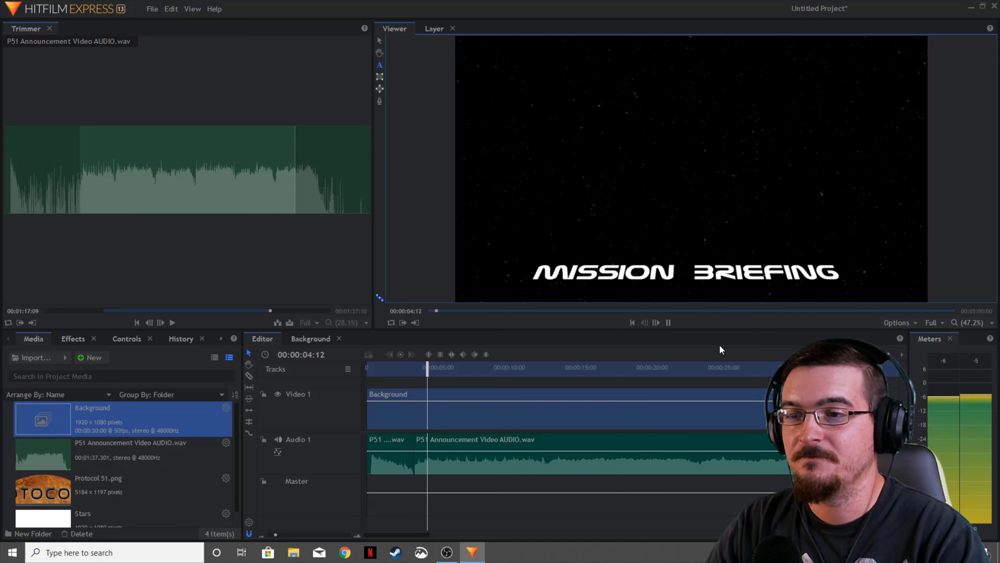
left_click(669, 322)
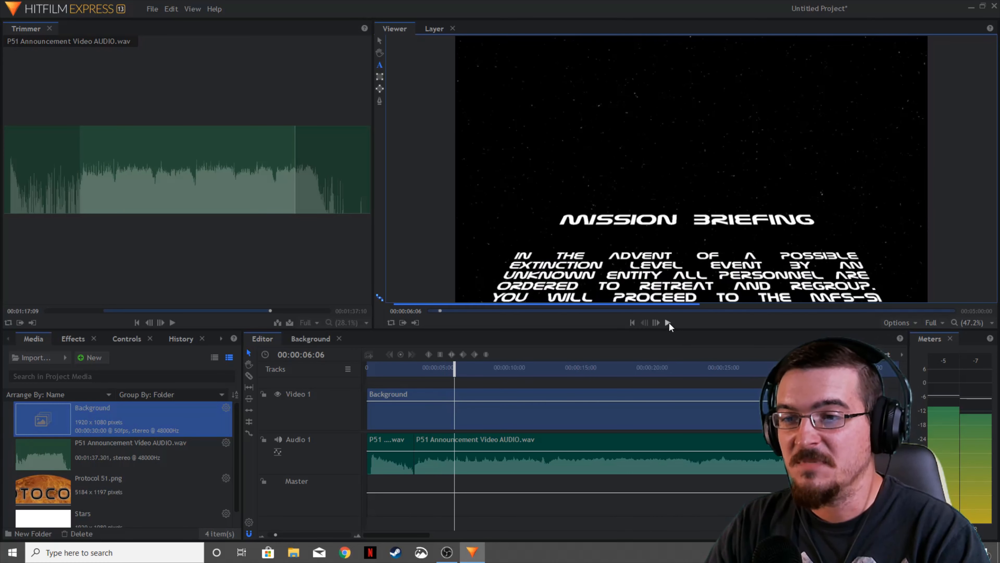
left_click_drag(454, 368, 408, 371)
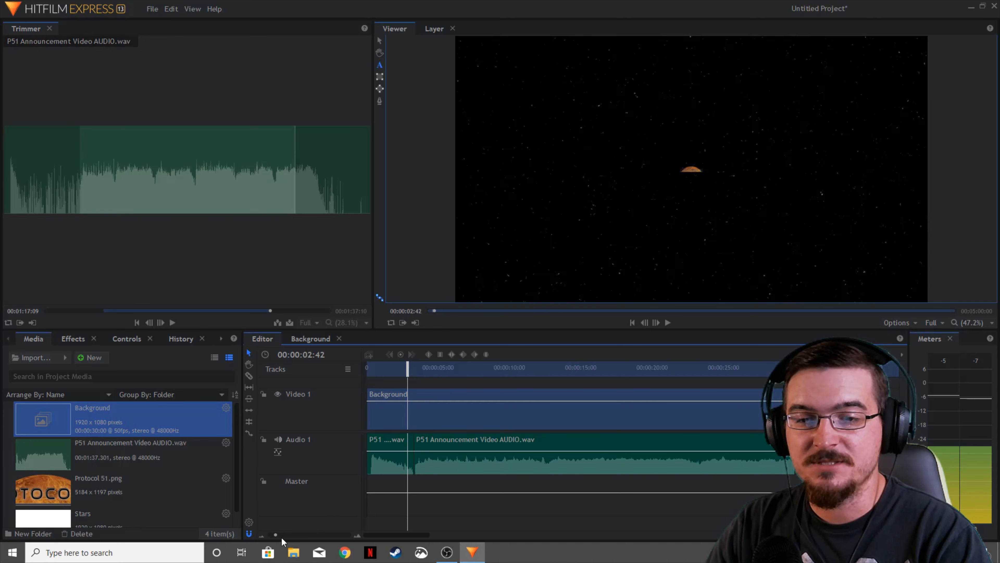
Step: Add a Fade audio transition at the cut between the two audio clips and shorten its duration to 20 frames
left_click_drag(274, 533, 279, 532)
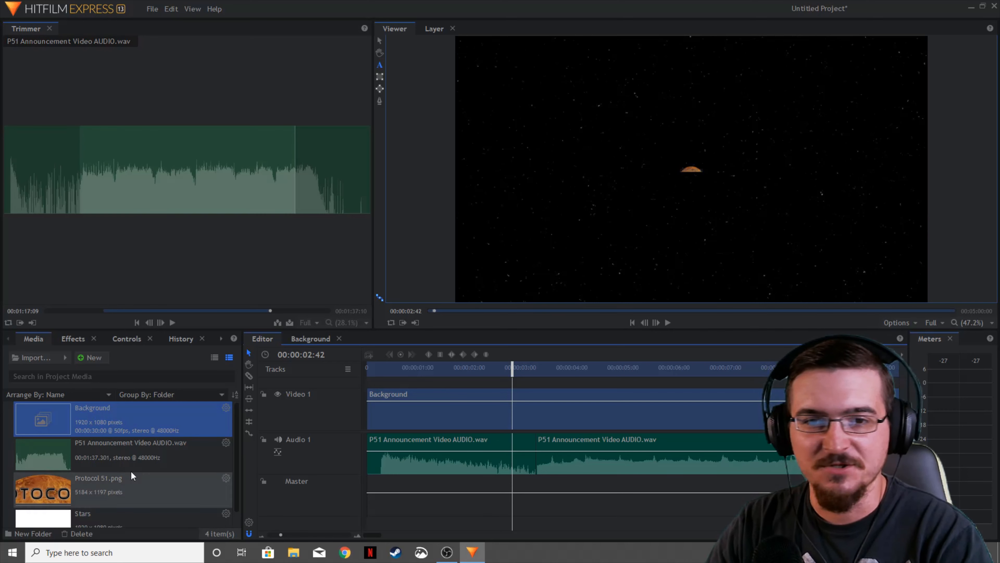
left_click(75, 340)
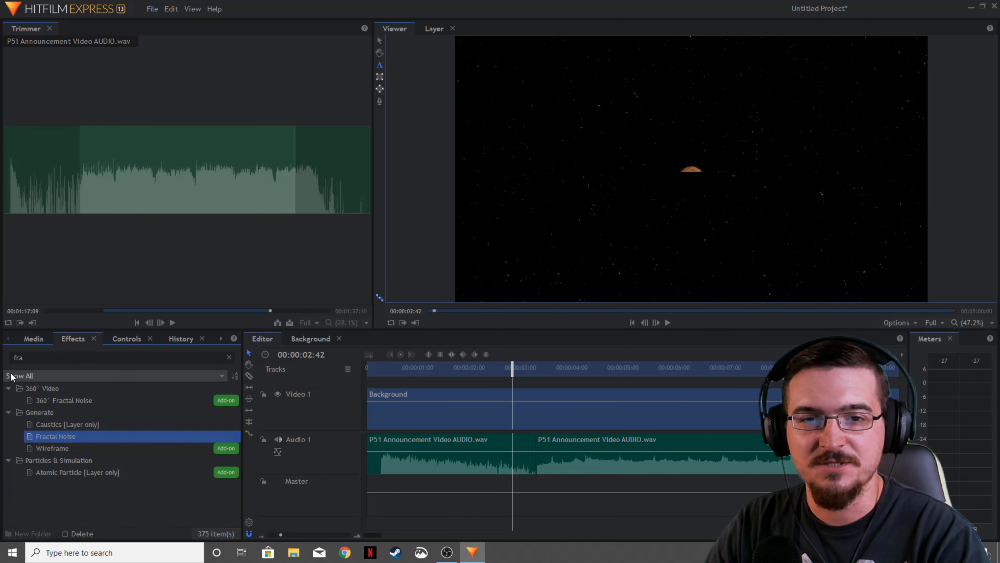
left_click(230, 357)
scroll(116, 459, "down", 5)
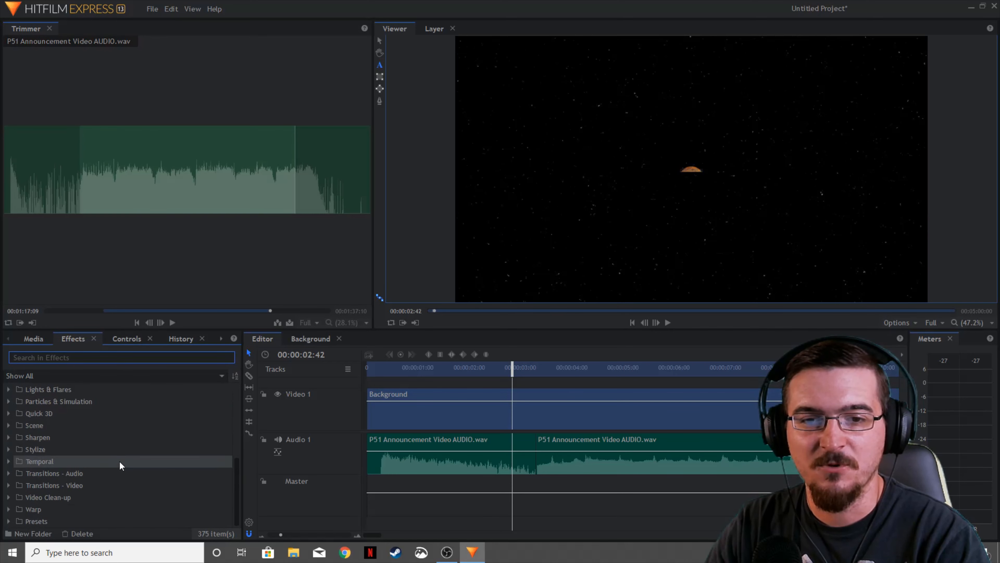
left_click(10, 474)
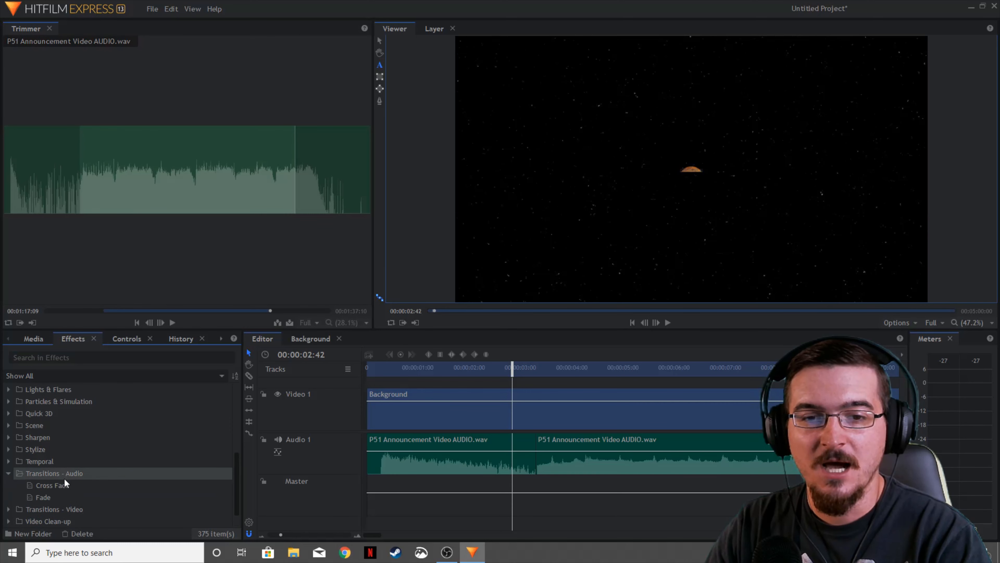
left_click_drag(58, 498, 573, 439)
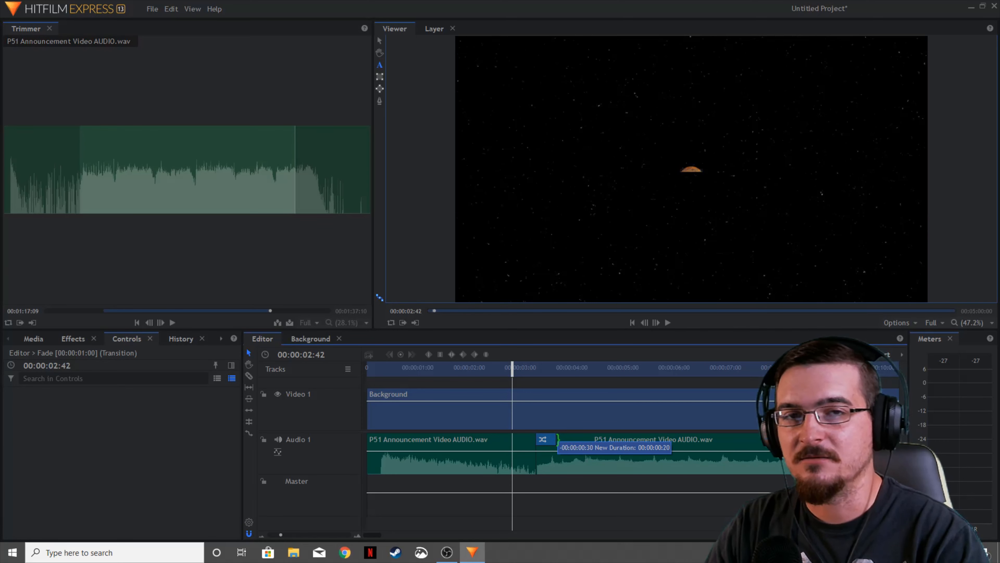
left_click_drag(557, 438, 557, 438)
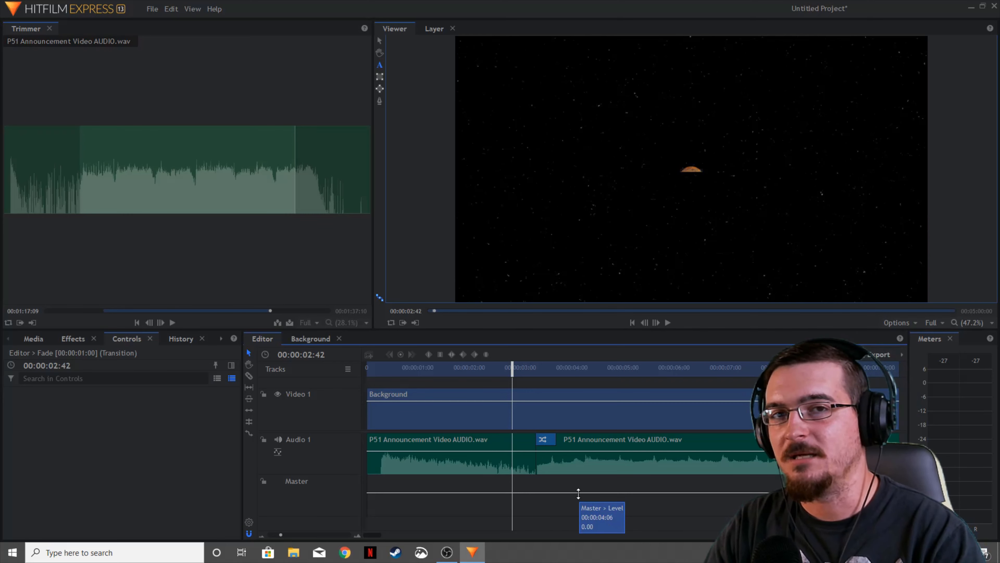
Step: Preview the audio across the Fade transition and extend its duration to 36 frames
left_click_drag(513, 371, 503, 371)
left_click(670, 323)
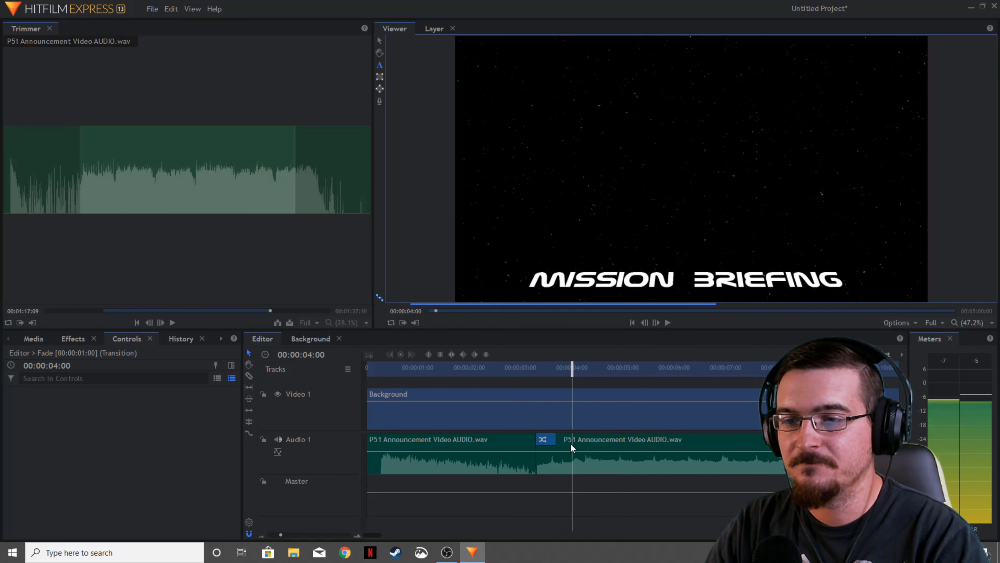
left_click_drag(556, 440, 575, 440)
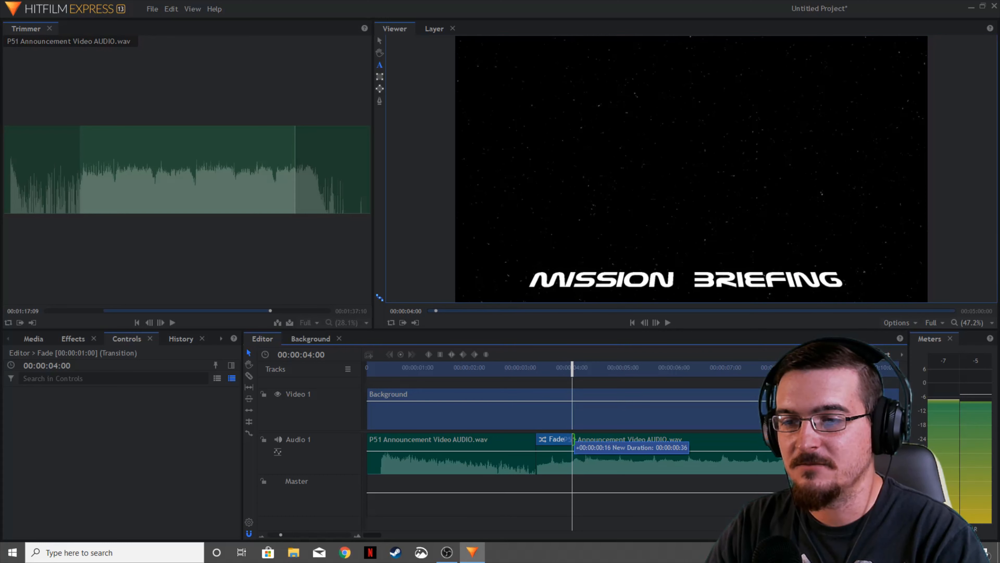
Step: Preview the edit from just before the Fade transition into the text crawl to judge the second audio clip's volume
left_click_drag(573, 372, 364, 371)
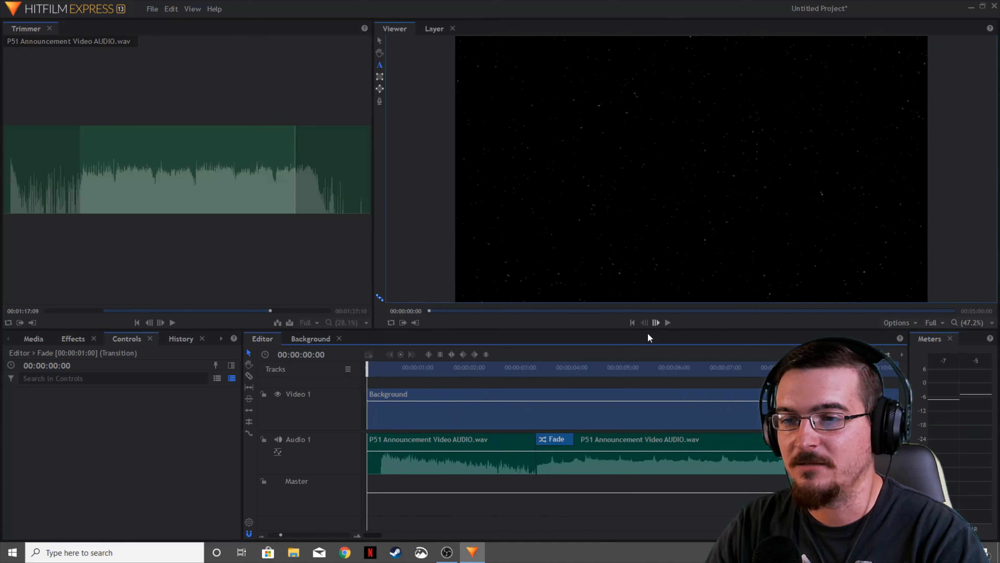
left_click(512, 371)
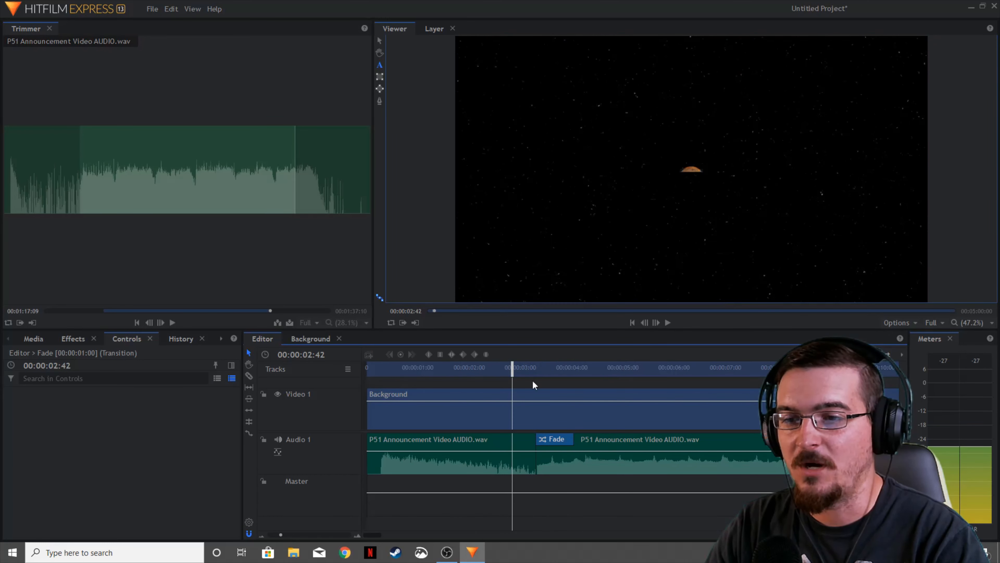
left_click(669, 321)
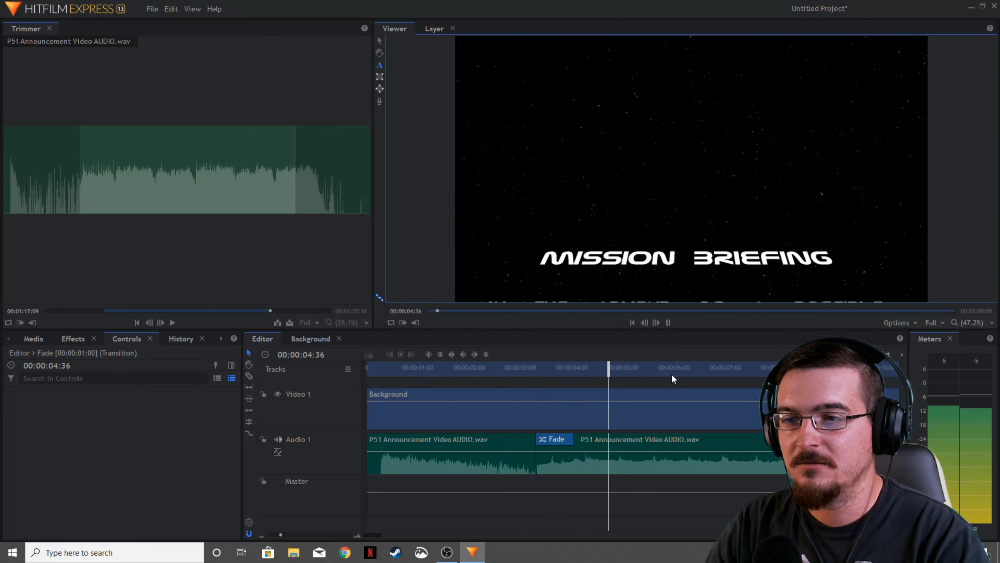
left_click(669, 322)
Step: Lower the audio level of the second clip on Audio 1 to -12.00
left_click_drag(587, 483, 510, 441)
left_click_drag(570, 451, 570, 454)
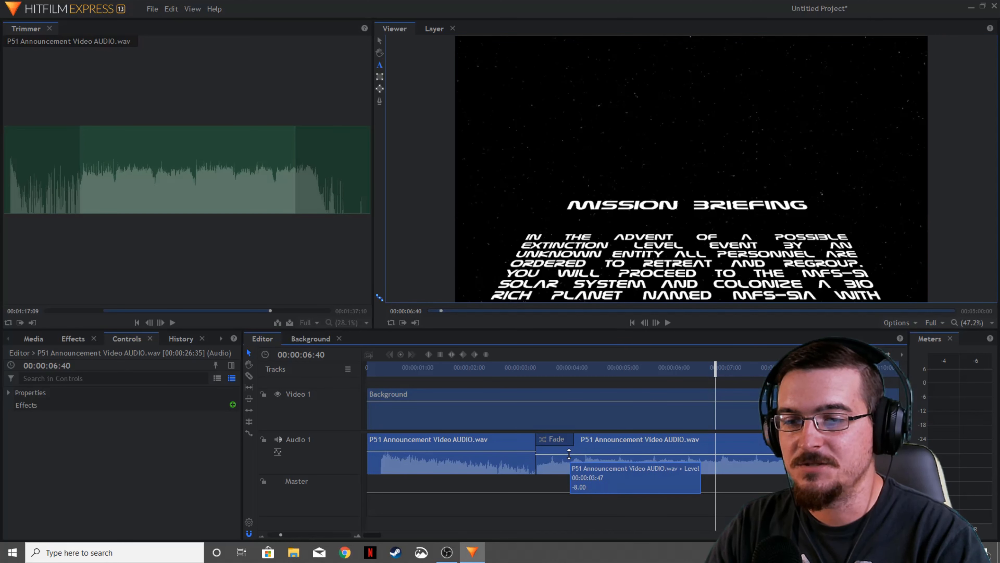
left_click(555, 481)
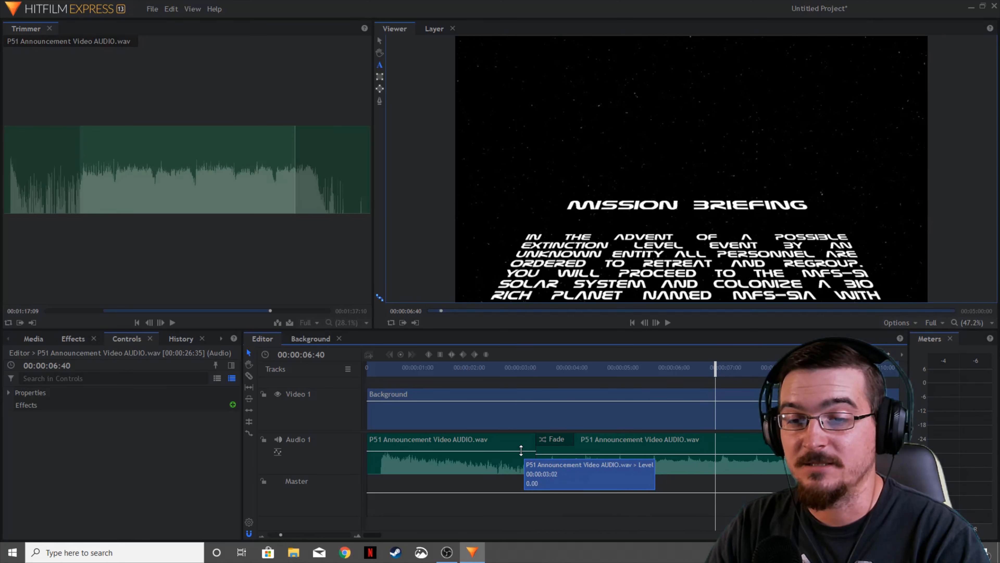
left_click_drag(563, 454, 563, 455)
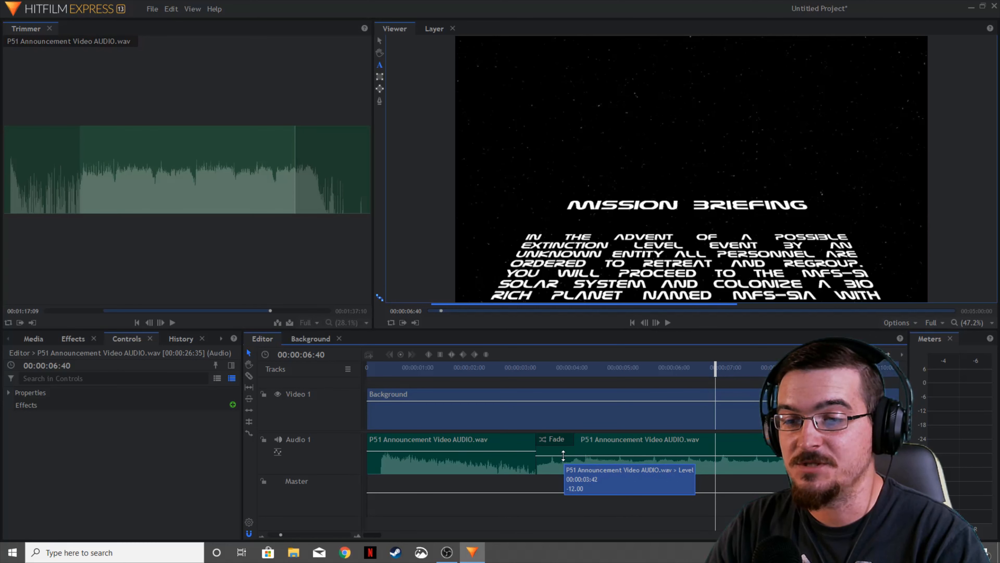
Step: Play across the audio transition from about 00:00:02:15 to check the volume balance, and return the playhead to the start
left_click(484, 366)
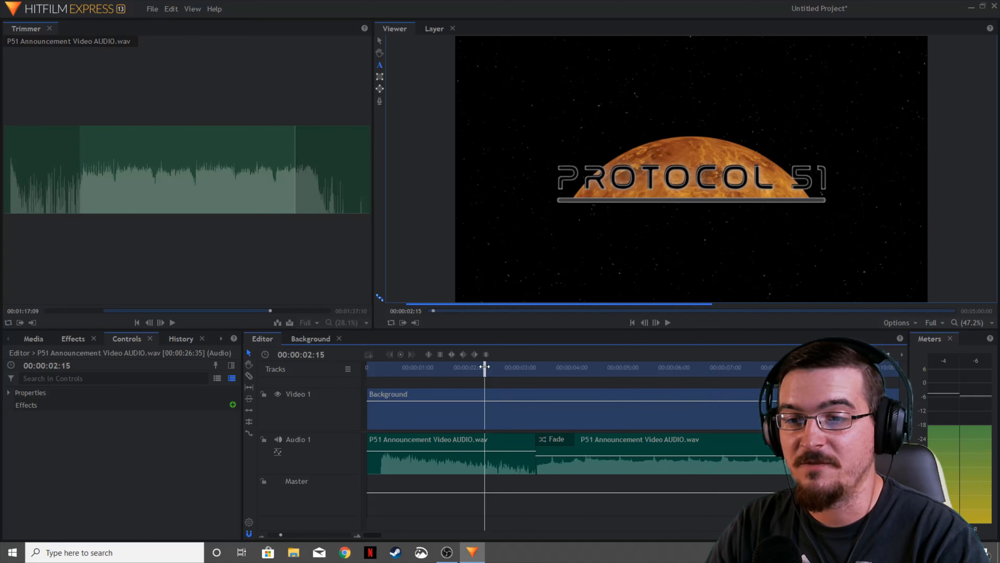
left_click(668, 322)
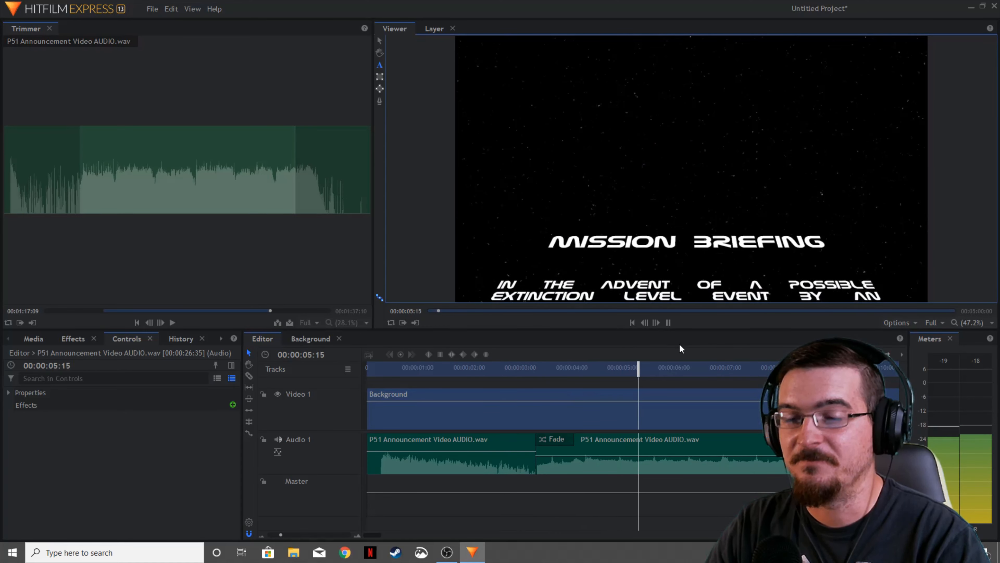
left_click(668, 323)
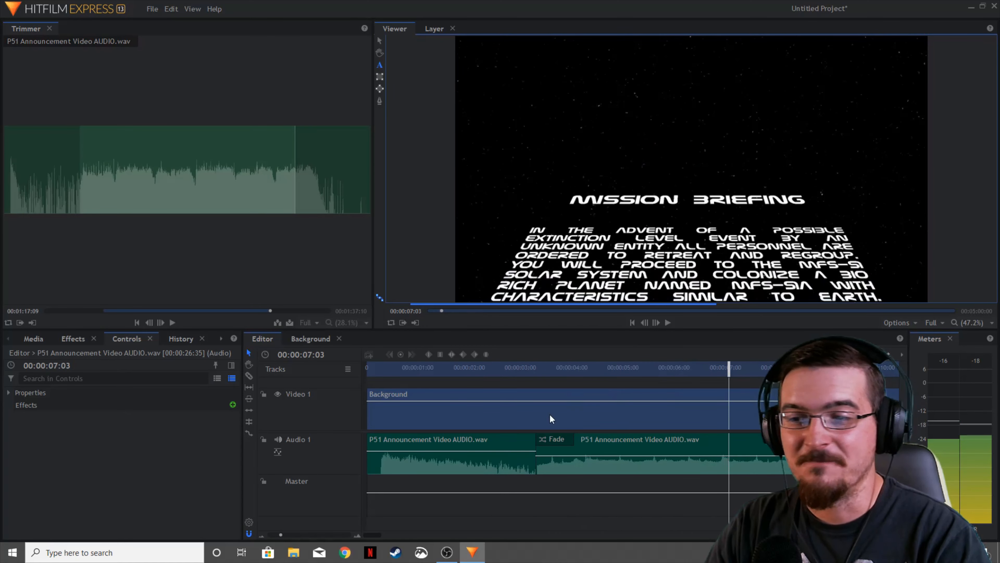
left_click_drag(729, 369, 350, 388)
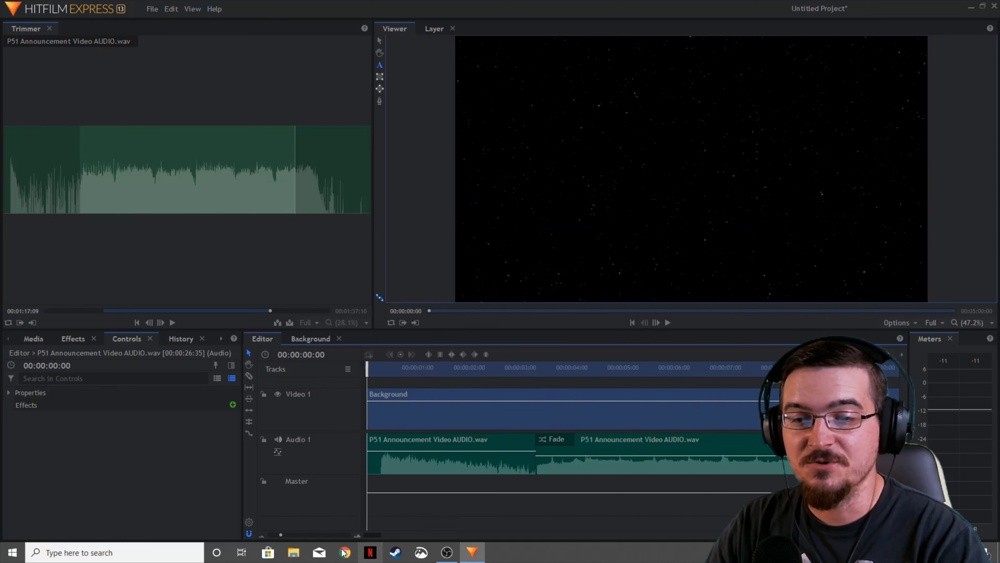
Step: Create another composite shot with the 1080p Full HD @ 50 fps template and a 30-second duration
left_click_drag(280, 534, 272, 533)
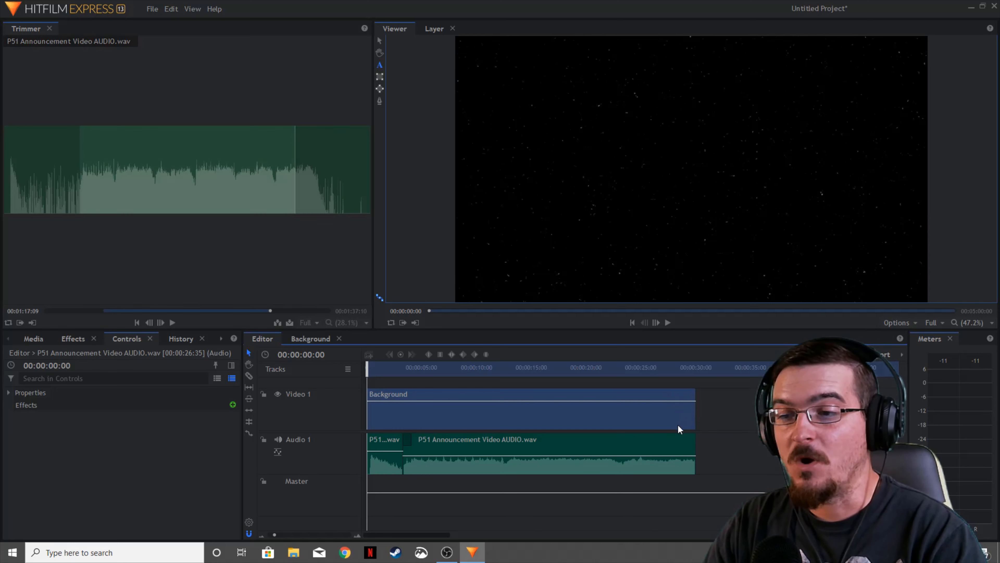
left_click(32, 340)
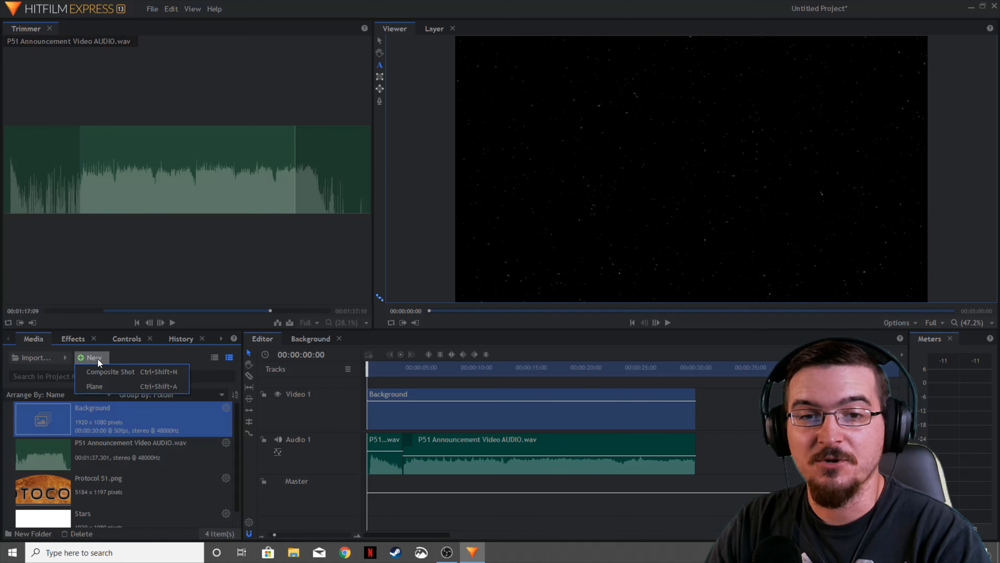
left_click(104, 370)
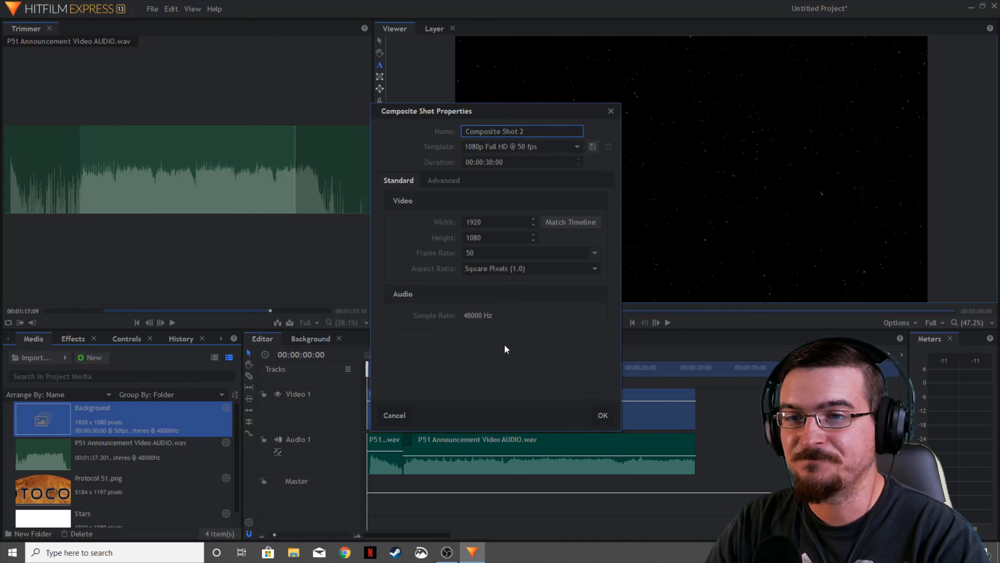
left_click(603, 413)
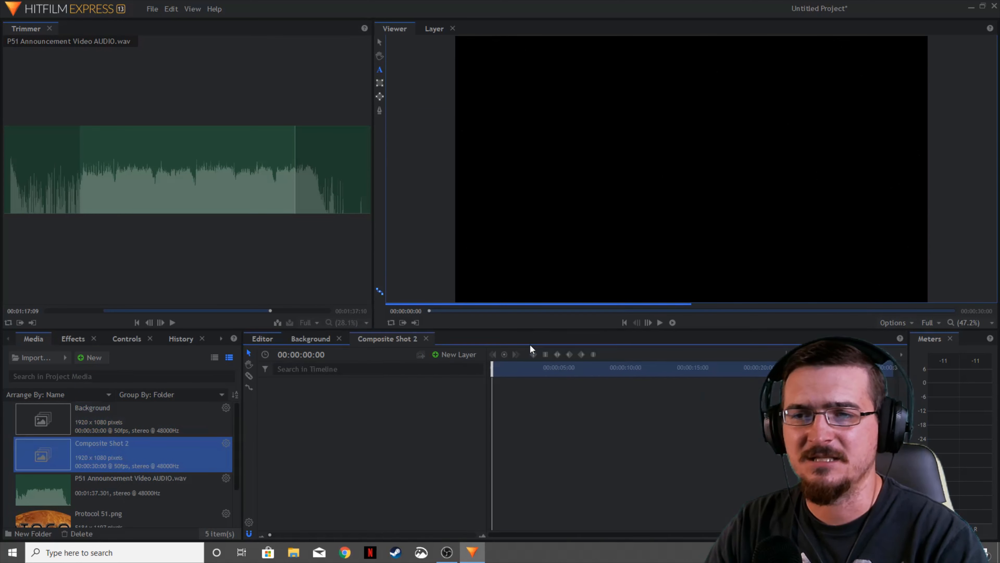
Step: Create a black 1920 x 1080 plane and append it after the Background clip on Video 1 in the Editor timeline
left_click(459, 356)
left_click(456, 371)
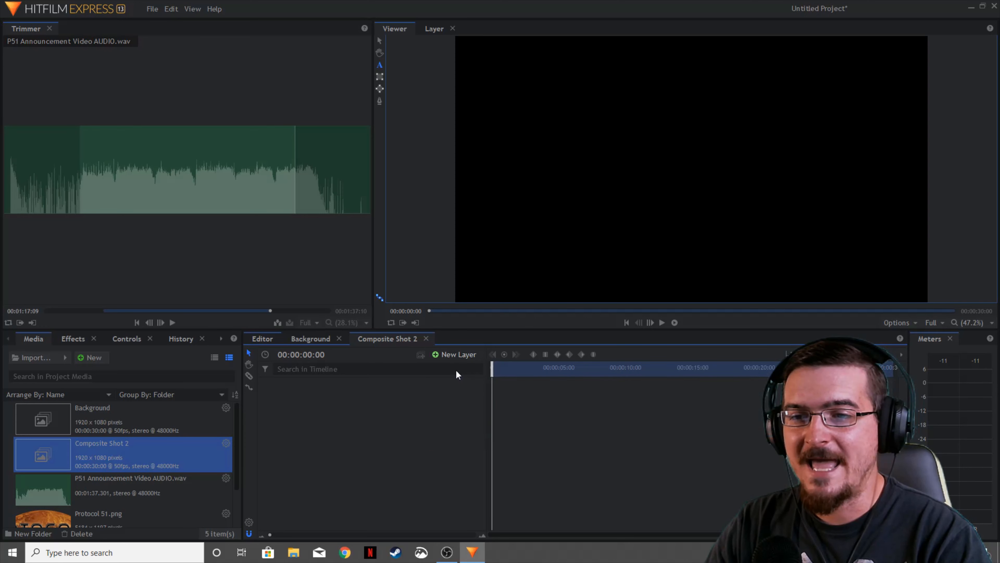
left_click(571, 298)
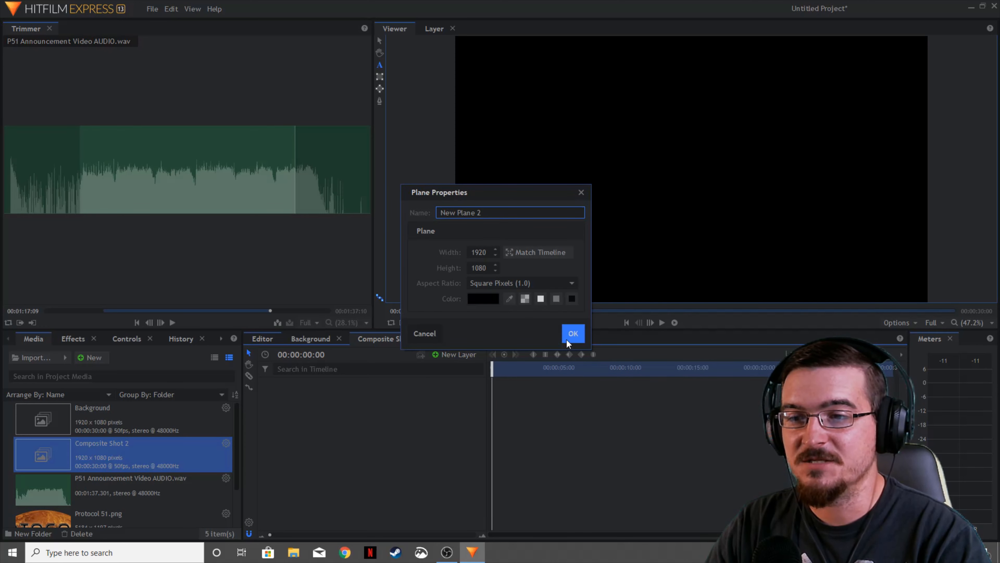
left_click(573, 334)
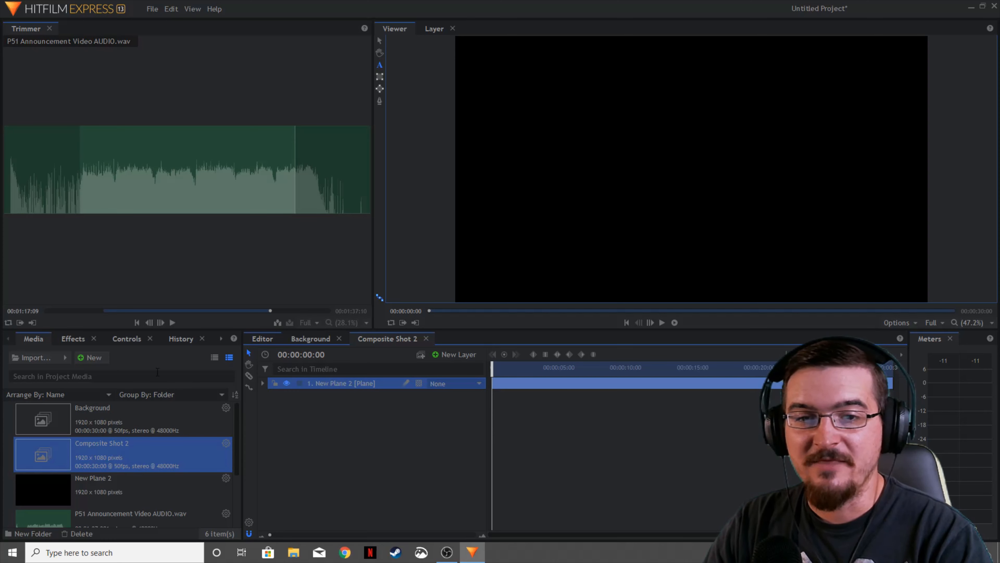
left_click(261, 343)
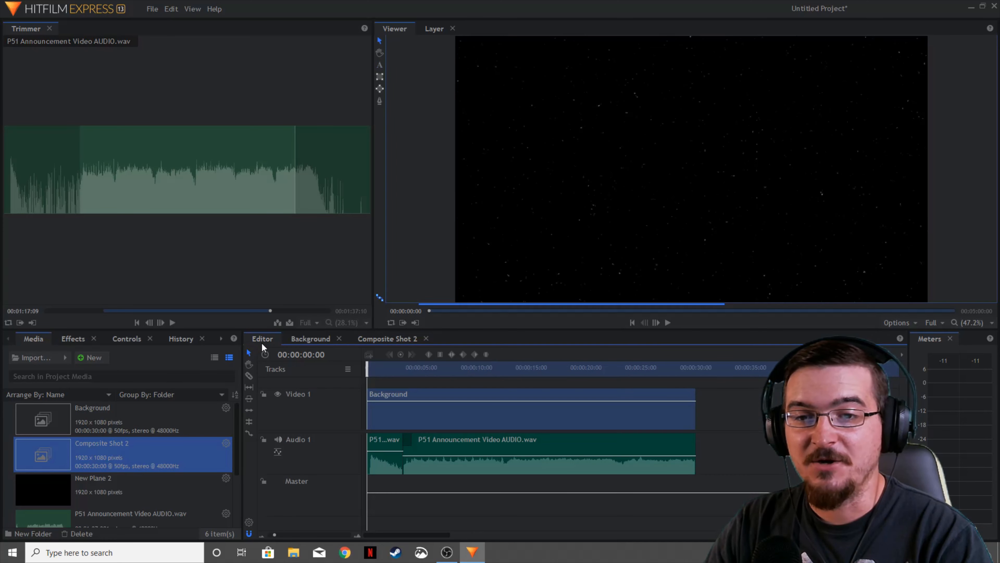
left_click_drag(112, 481, 698, 413)
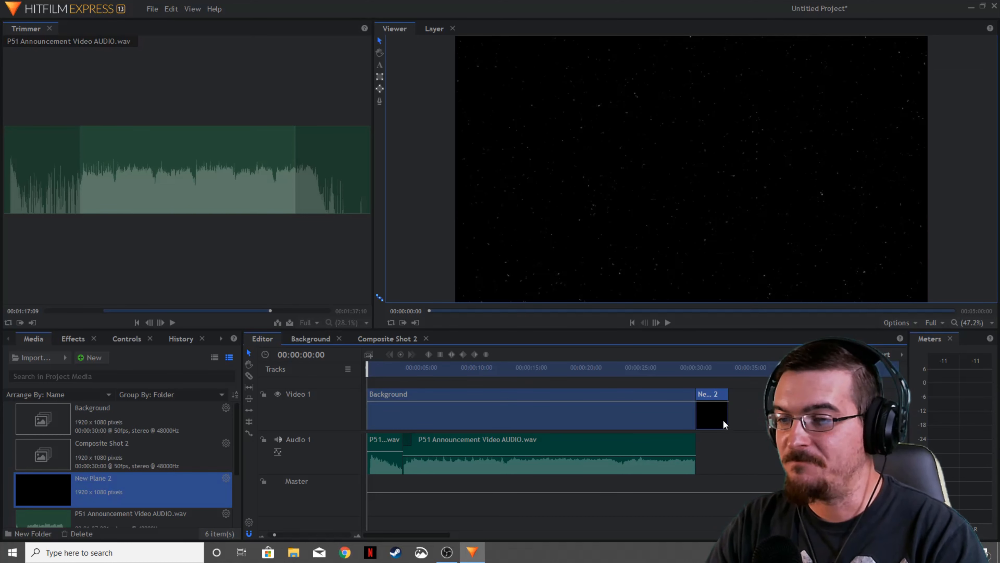
Step: Extend the second audio clip under the black plane and slice it where the Background clip ends
left_click_drag(695, 453, 710, 449)
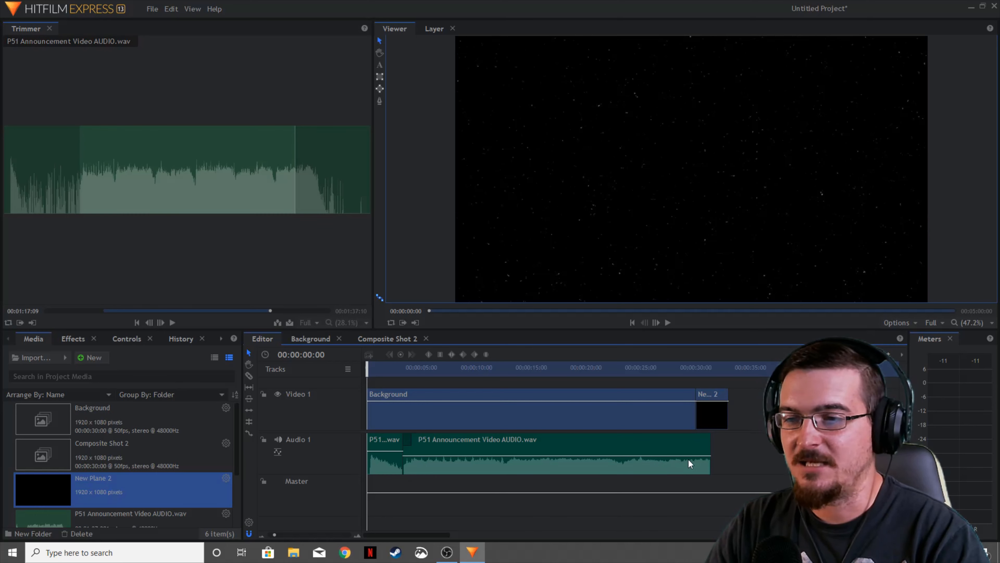
left_click(249, 375)
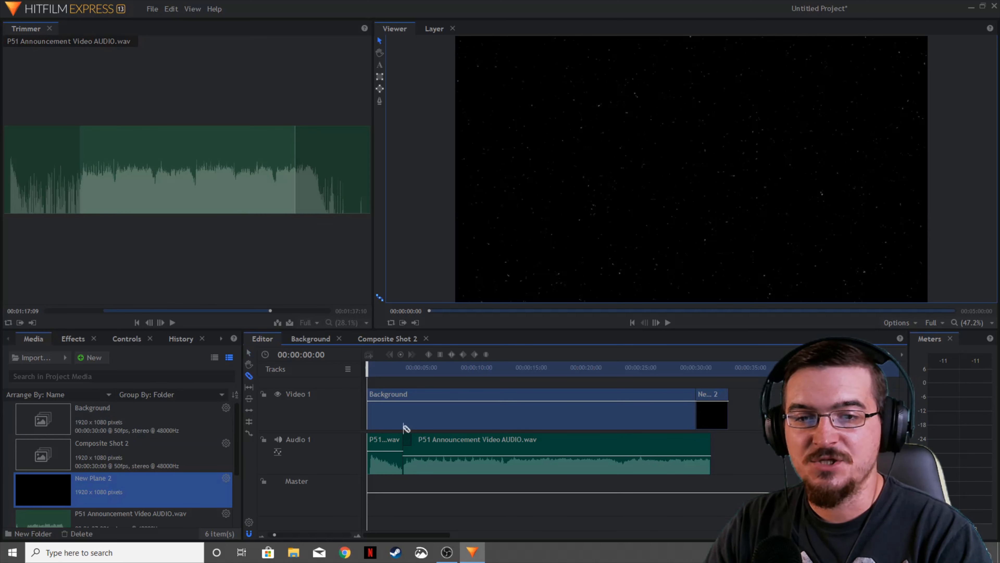
left_click(696, 447)
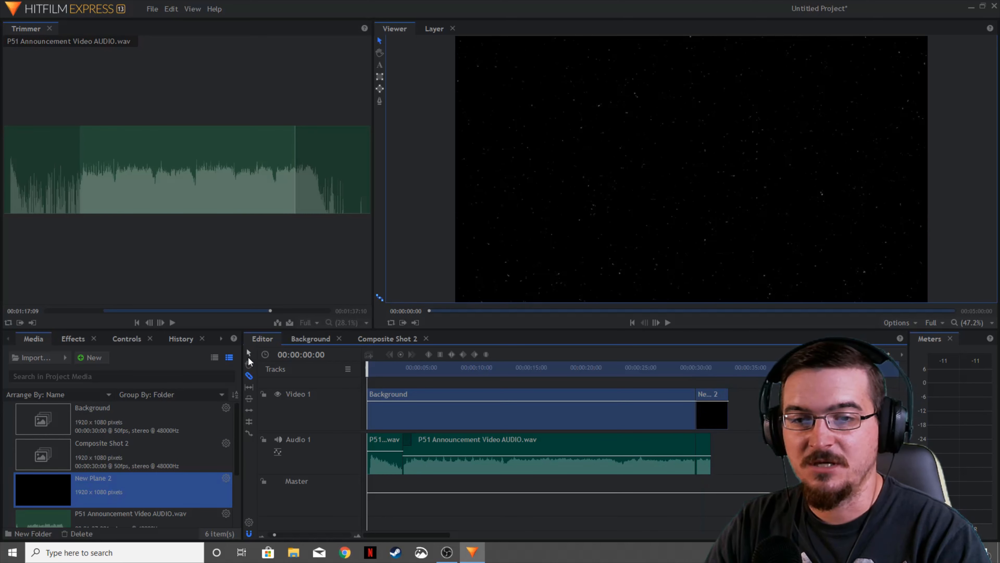
Step: Add a Cross Dissolve video transition at the cut between the Background clip and the black plane
left_click(686, 368)
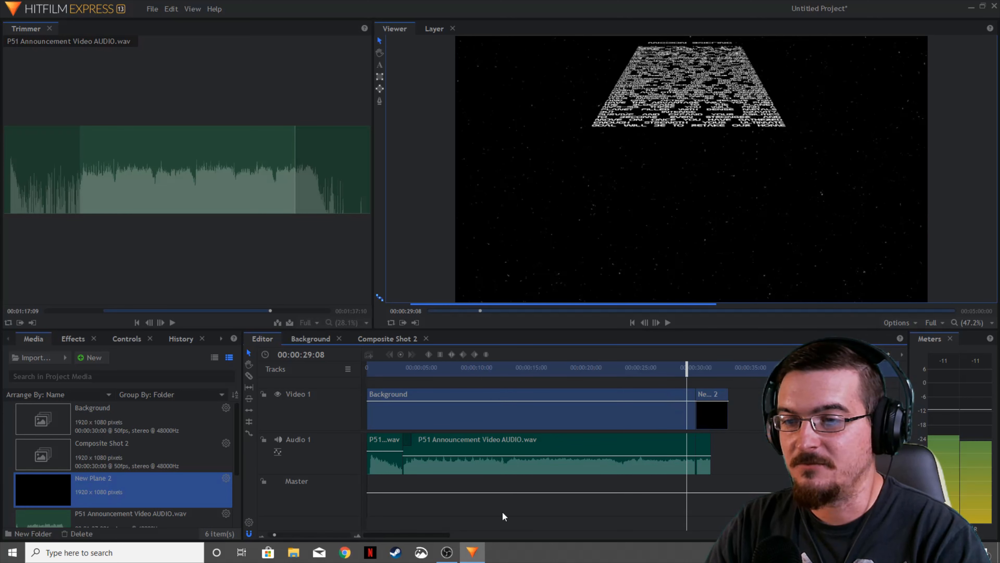
left_click_drag(273, 535, 285, 535)
left_click(75, 338)
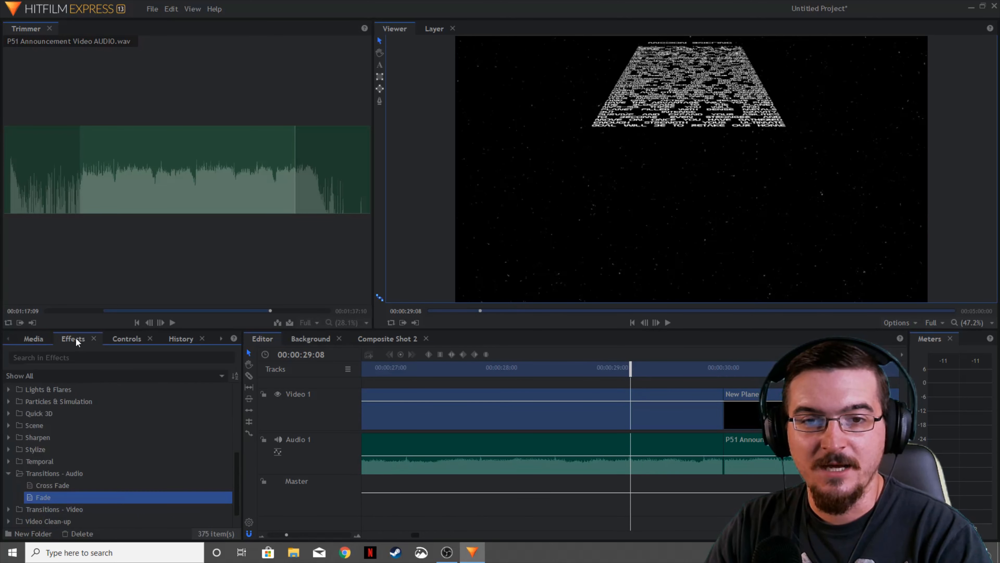
left_click(9, 508)
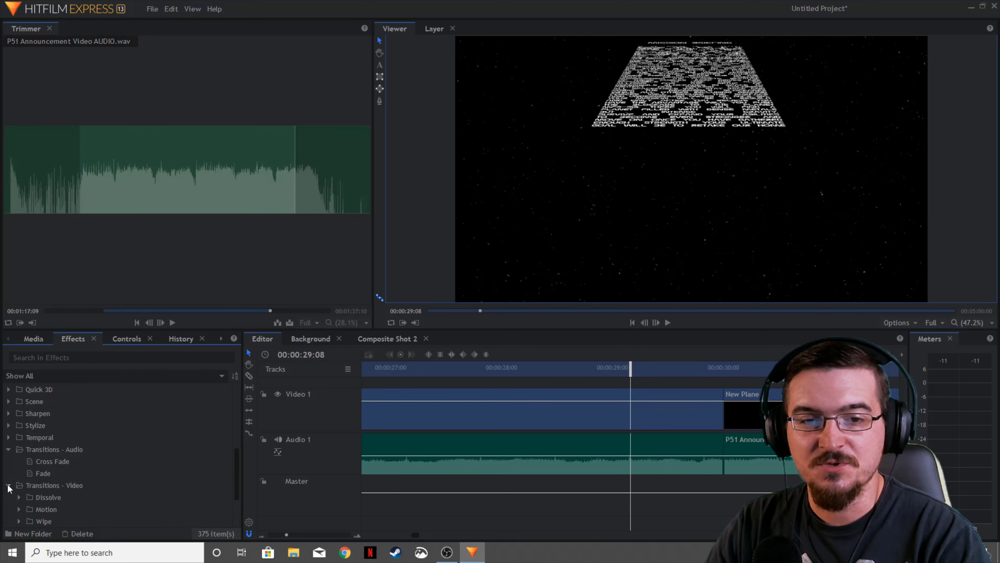
scroll(103, 498, "down", 3)
left_click(19, 425)
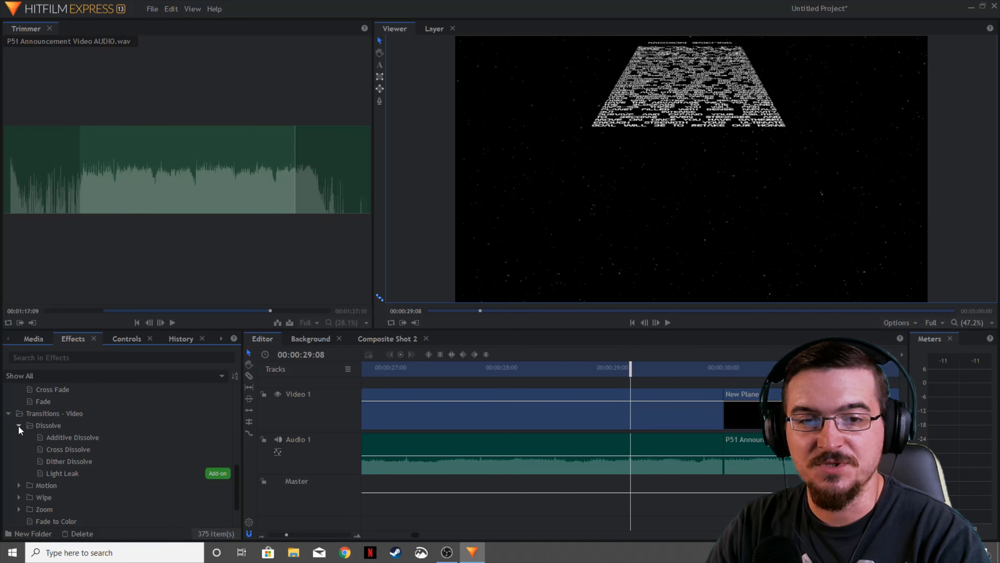
left_click_drag(79, 449, 721, 399)
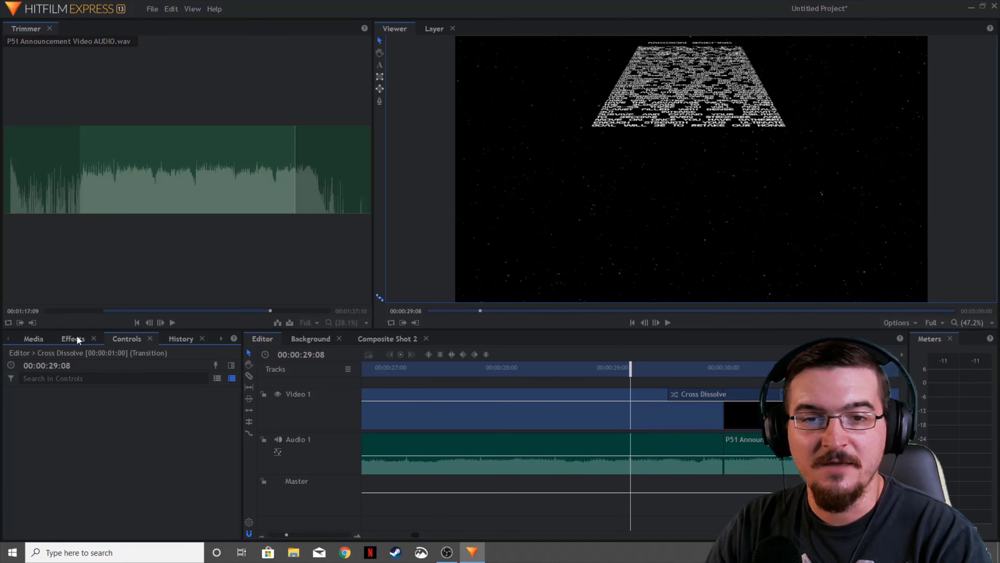
Step: Add a Cross Fade audio transition at the new slice on Audio 1 near 00:00:30:00
left_click(77, 335)
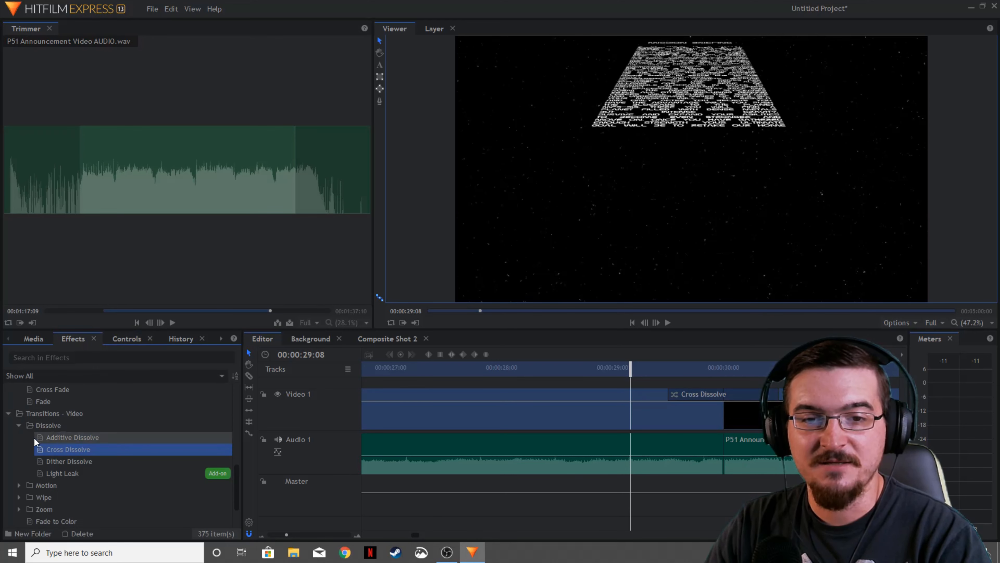
scroll(55, 429, "up", 1)
left_click_drag(49, 422, 708, 457)
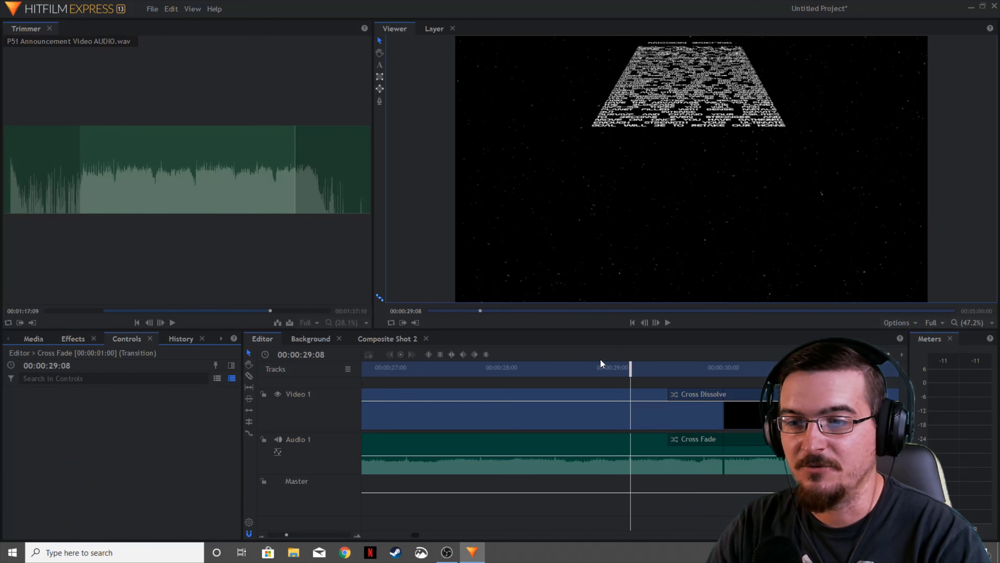
Step: Play the ending from about 00:00:27:18 to check the Cross Dissolve and Cross Fade into black
left_click_drag(635, 370, 431, 369)
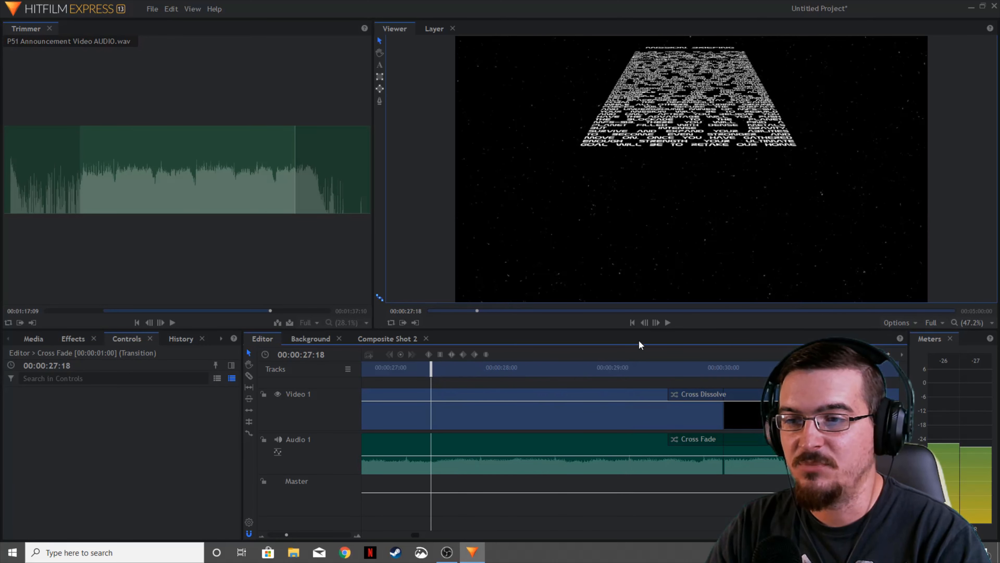
left_click(668, 324)
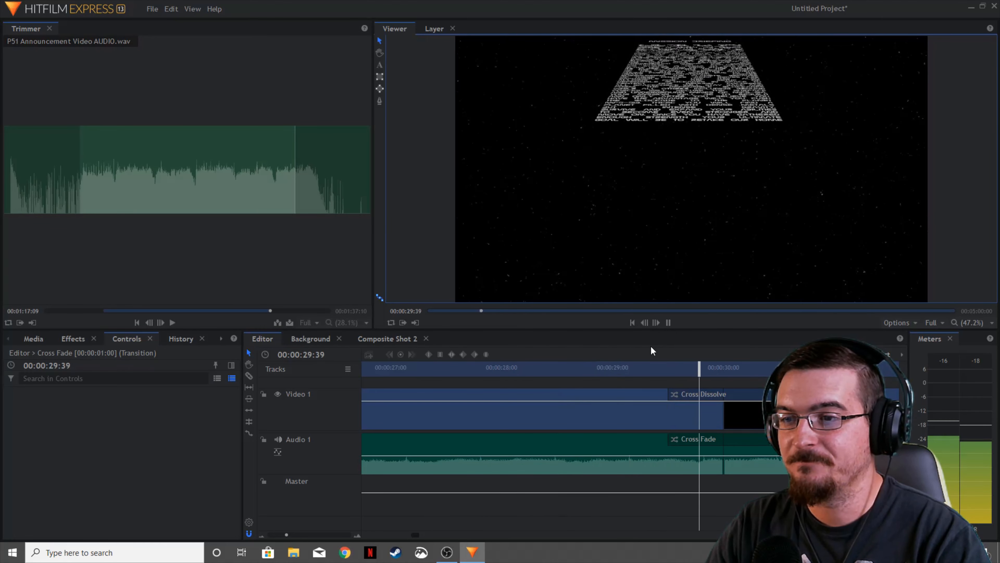
left_click(672, 325)
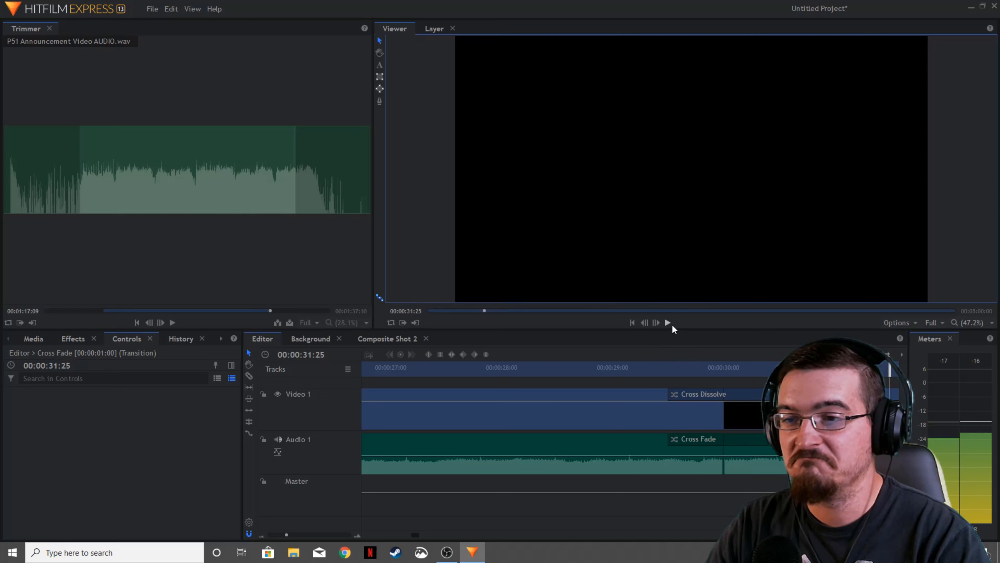
Step: Cut the black plane at 00:00:31:19, where the audio ends, and delete the leftover piece
left_click_drag(286, 534, 279, 535)
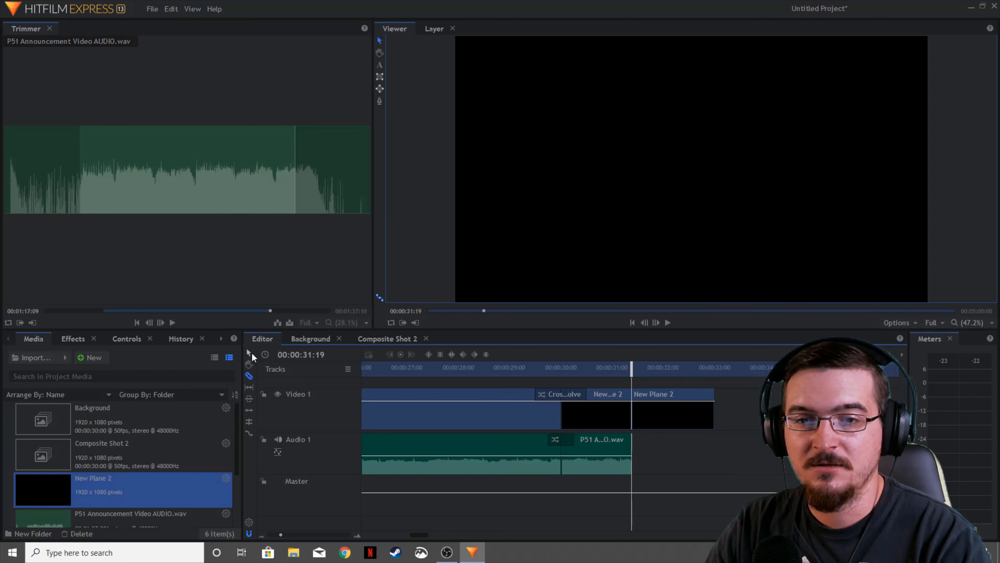
left_click(676, 404)
key("Delete")
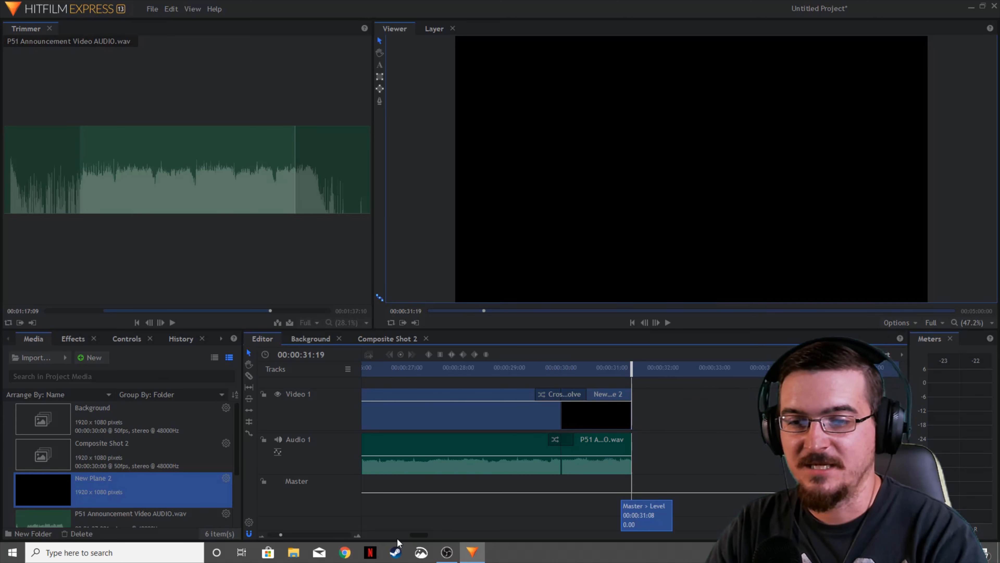
Step: Play the whole edit from the start to review the logo, text crawl, music and closing fade
left_click(633, 322)
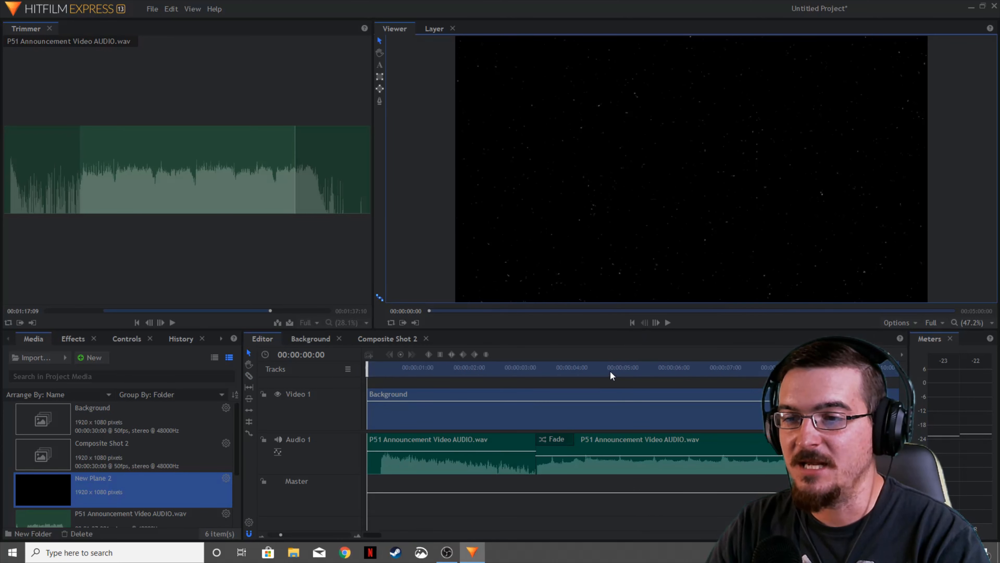
left_click(669, 323)
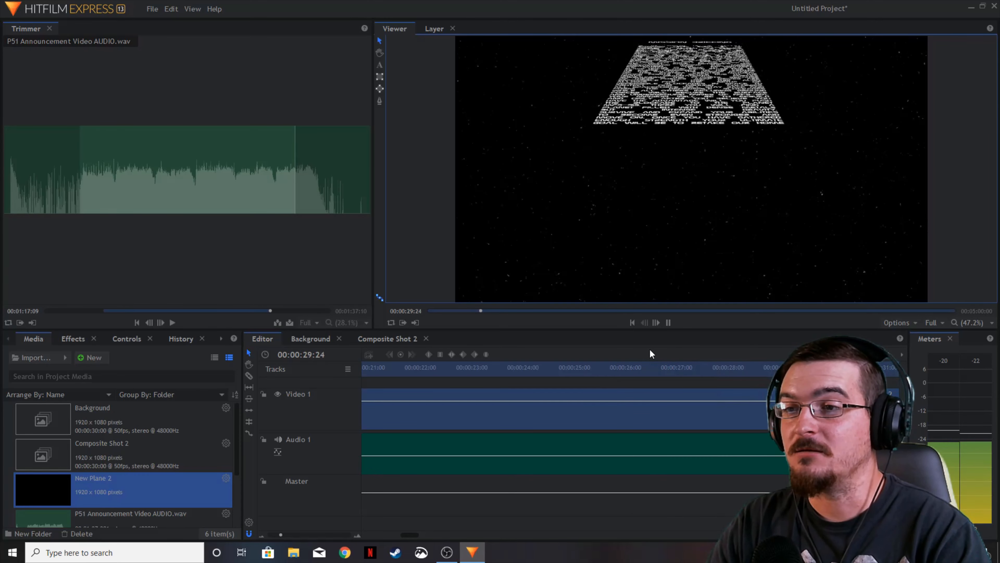
left_click(668, 322)
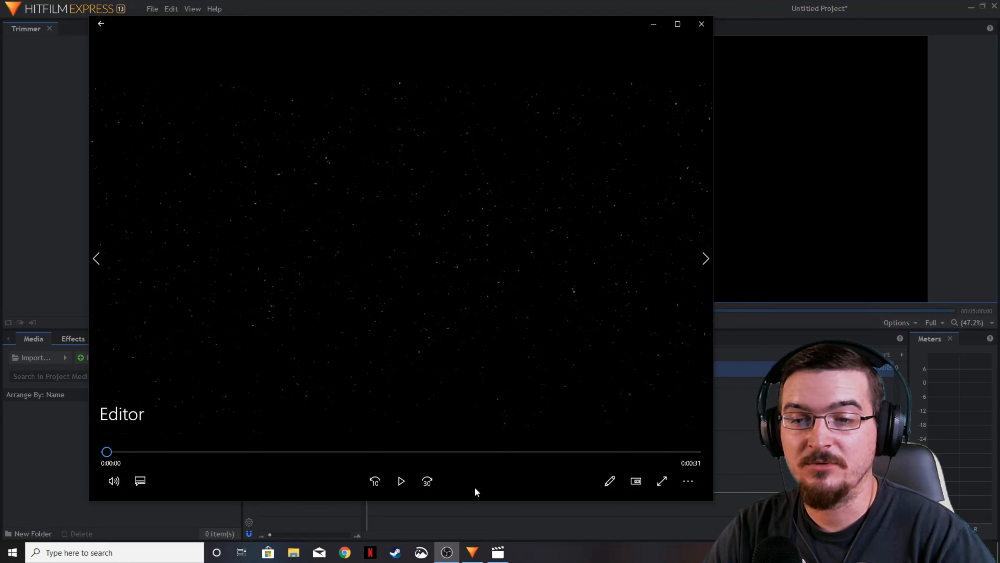
Step: Play the exported Editor video in the media player to review the finished title sequence
left_click(408, 480)
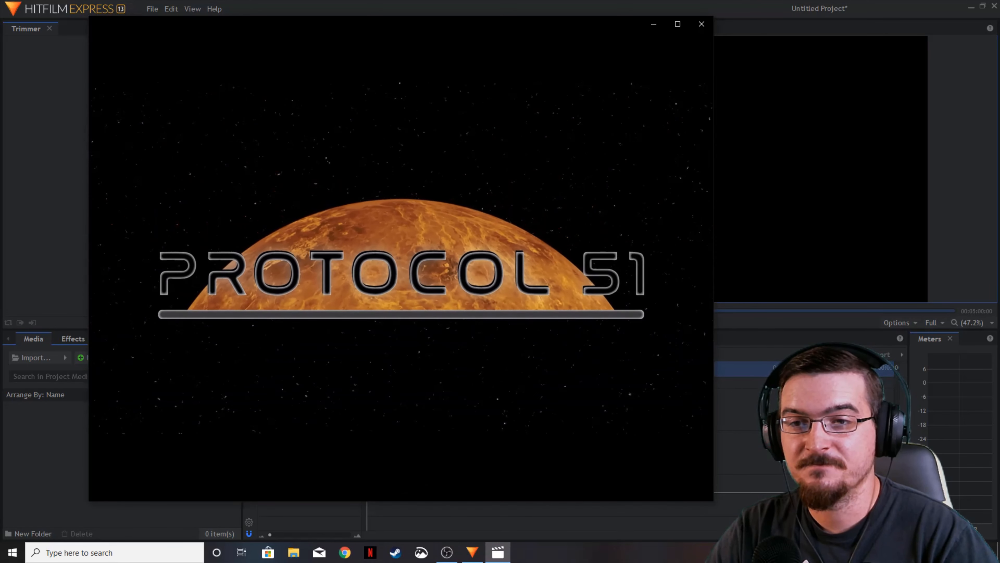